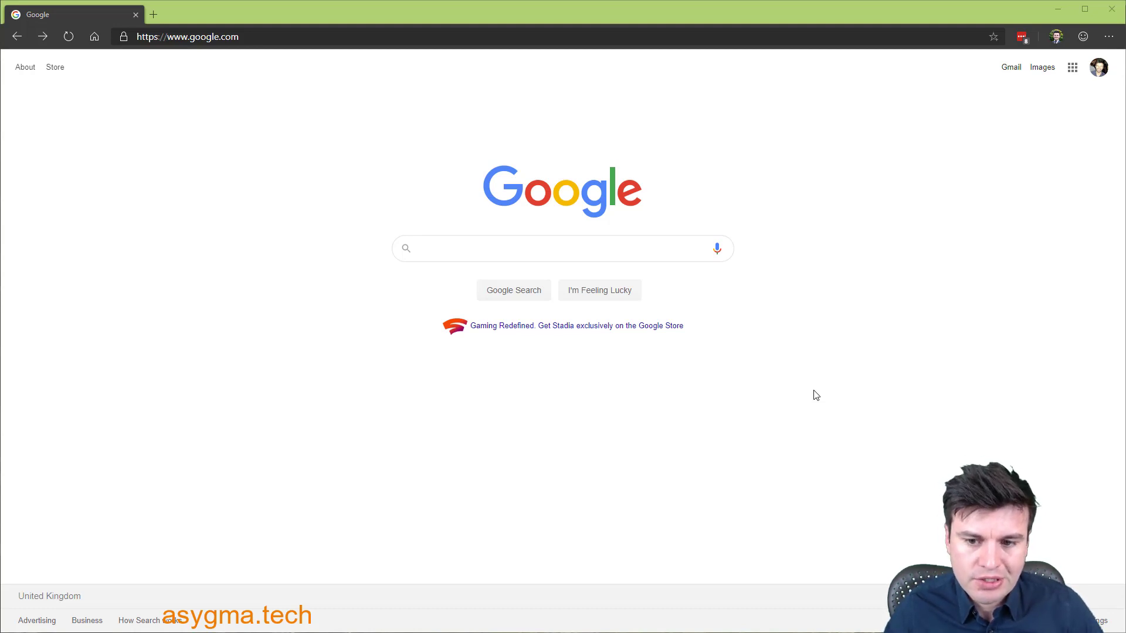
- Search Google for 'office 365 business trial'
left_click(426, 246)
type("office 3")
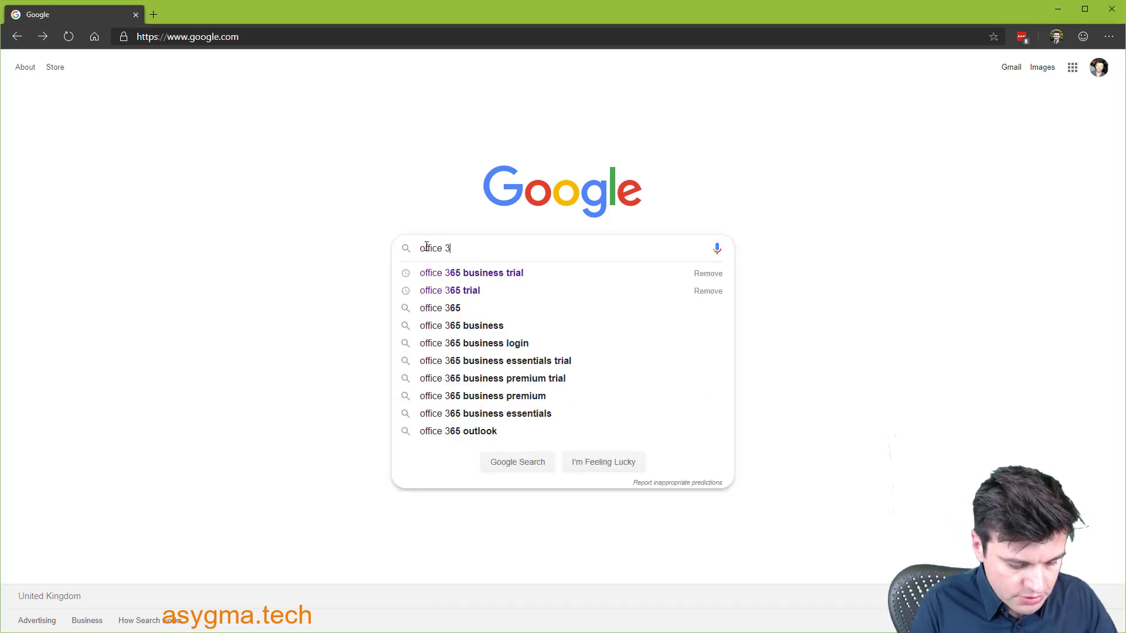
type("65 business trial")
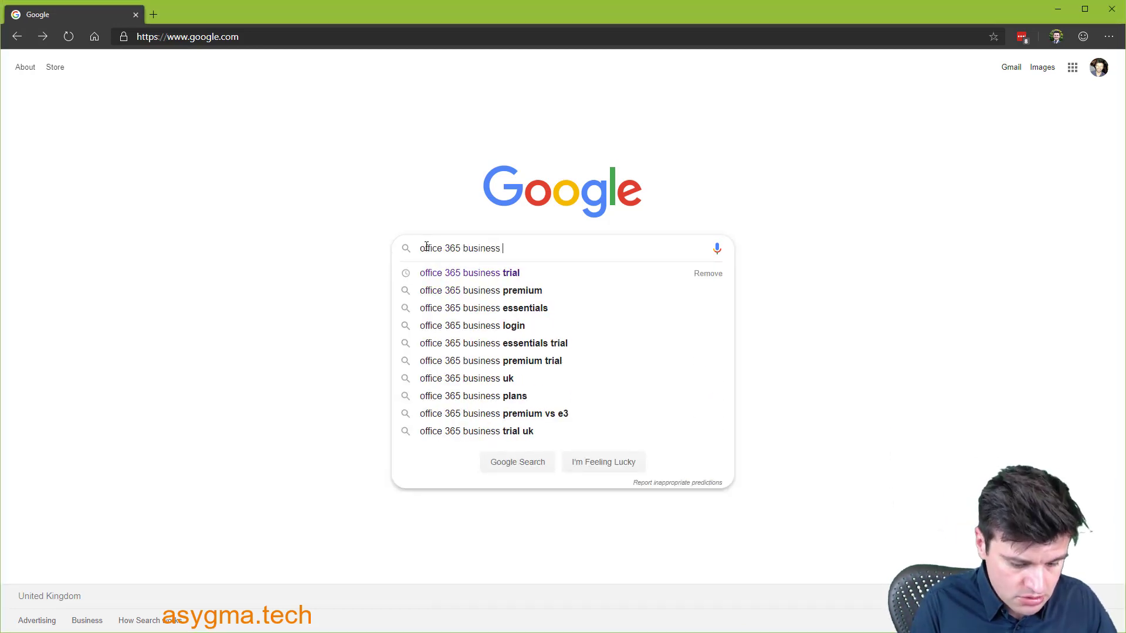
key("Return")
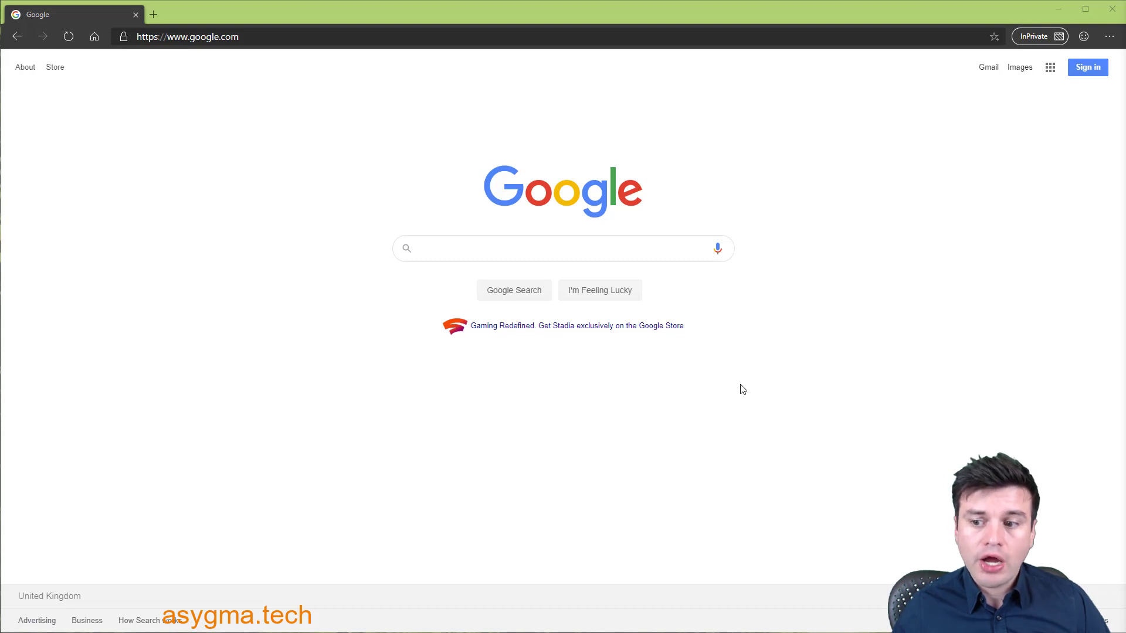
left_click(326, 38)
type("www.")
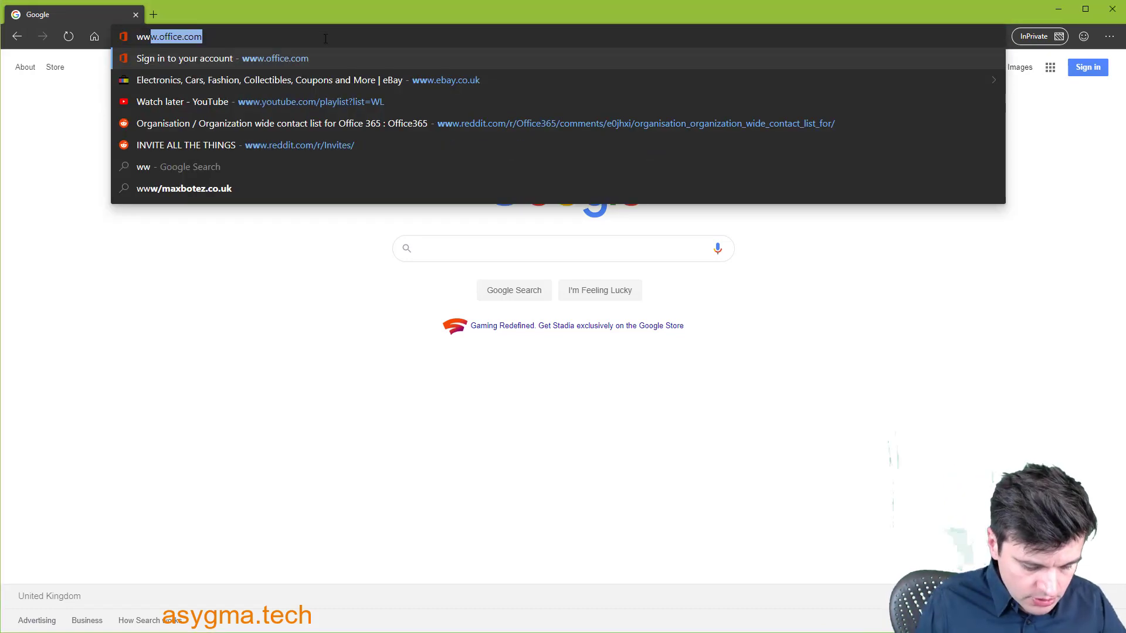
type("office.")
key("Return")
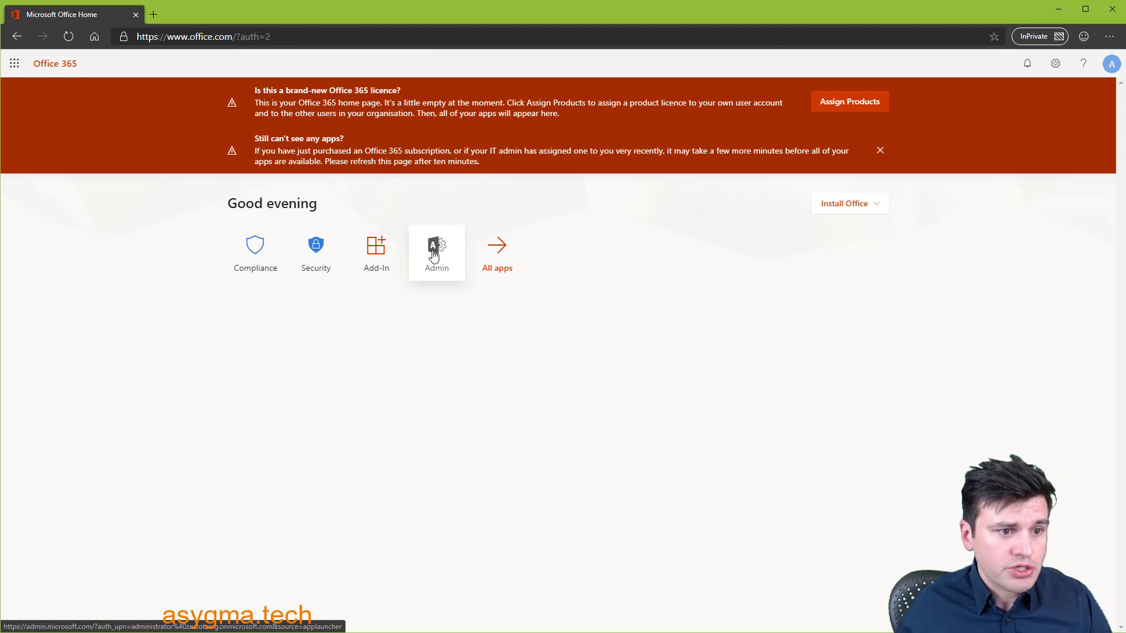
left_click(433, 255)
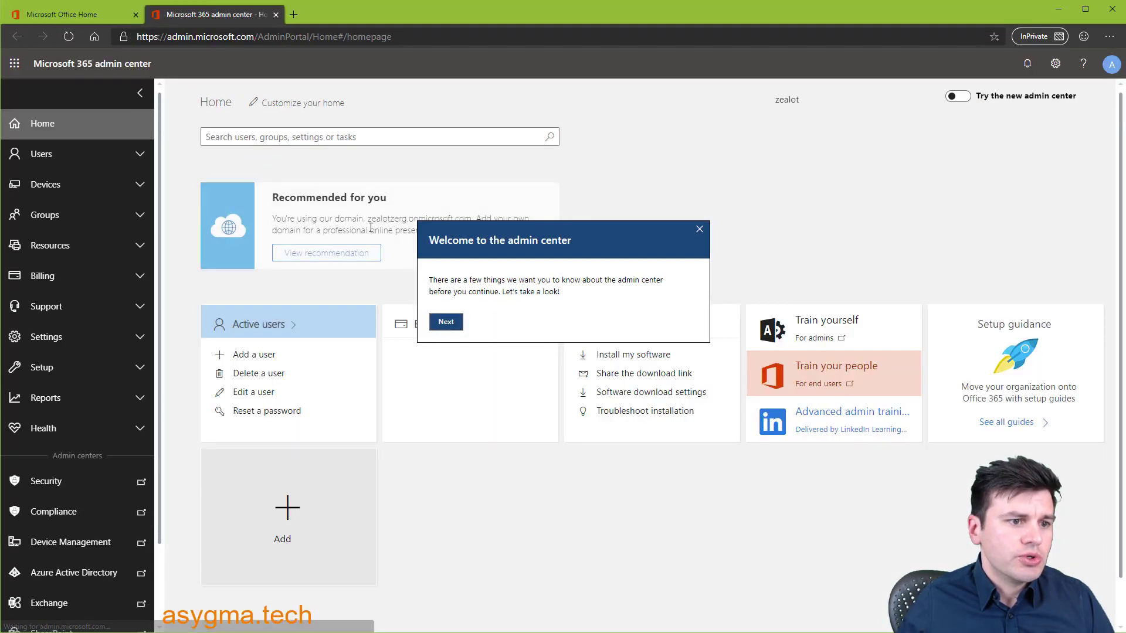
left_click(699, 229)
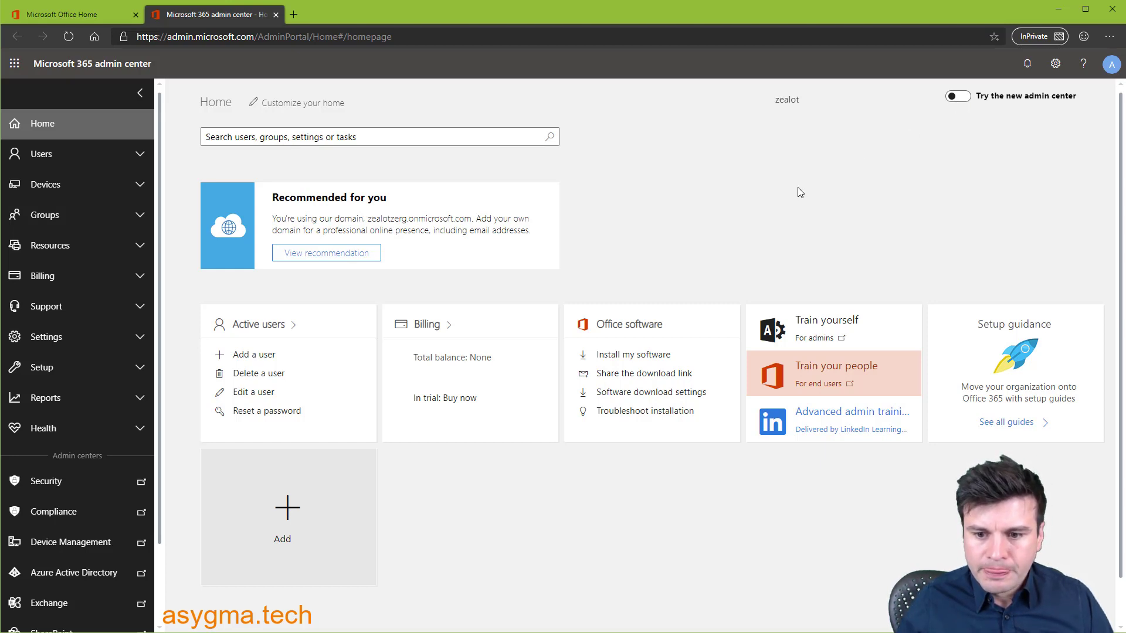
- Open Billing > Purchase services and search the catalog for 'office 365 business'
left_click(53, 276)
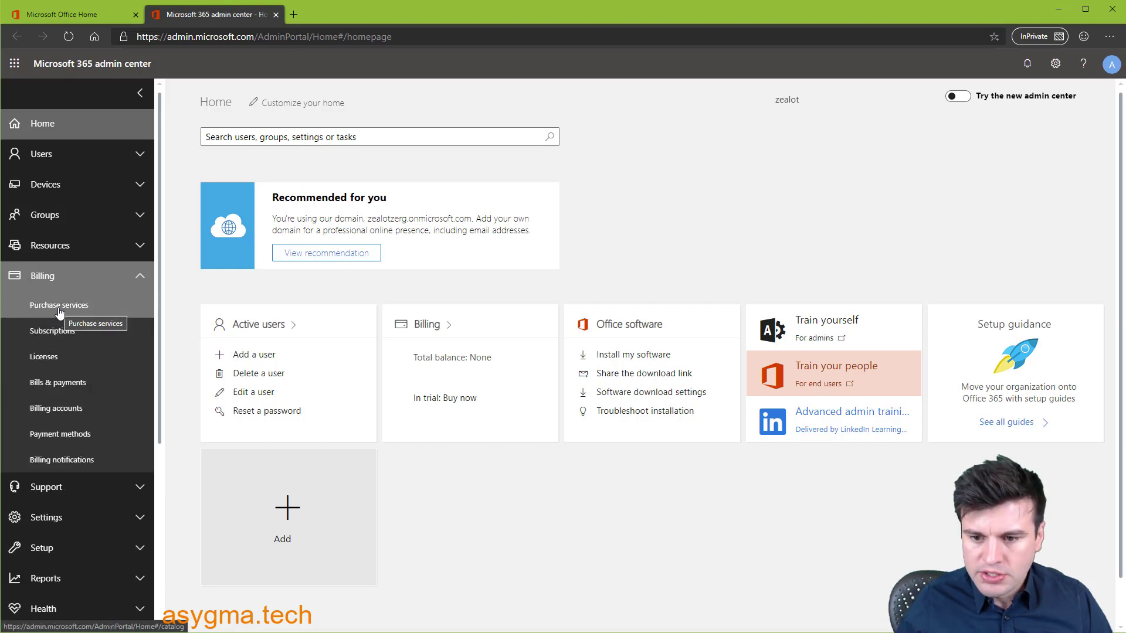
left_click(59, 313)
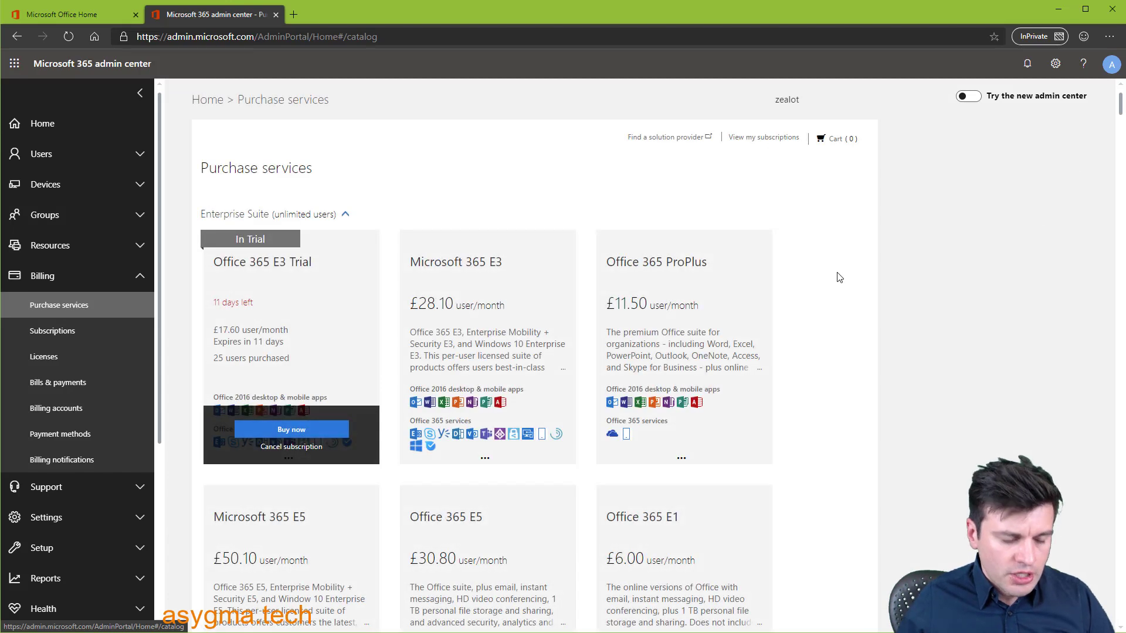
key("ctrl+f")
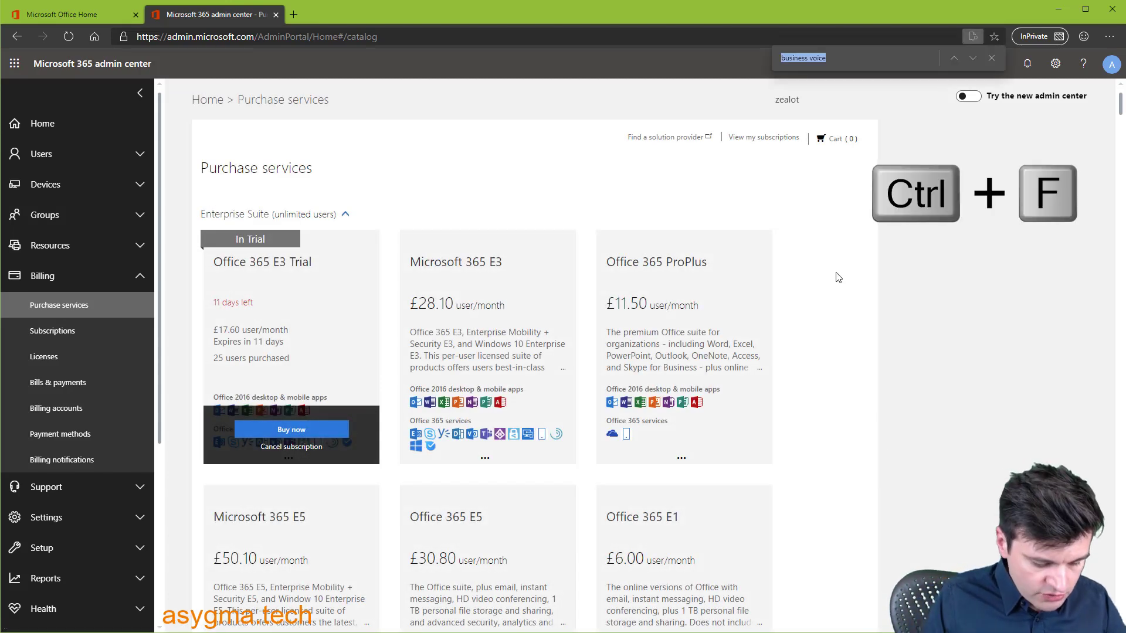
key("BackSpace")
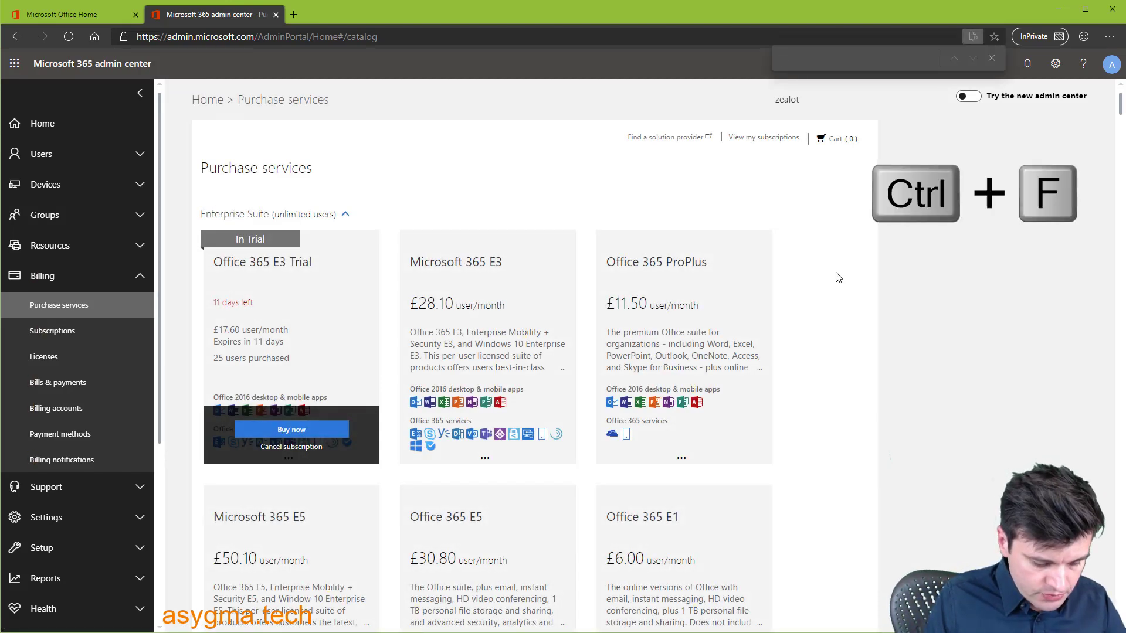
type("office 365 bus")
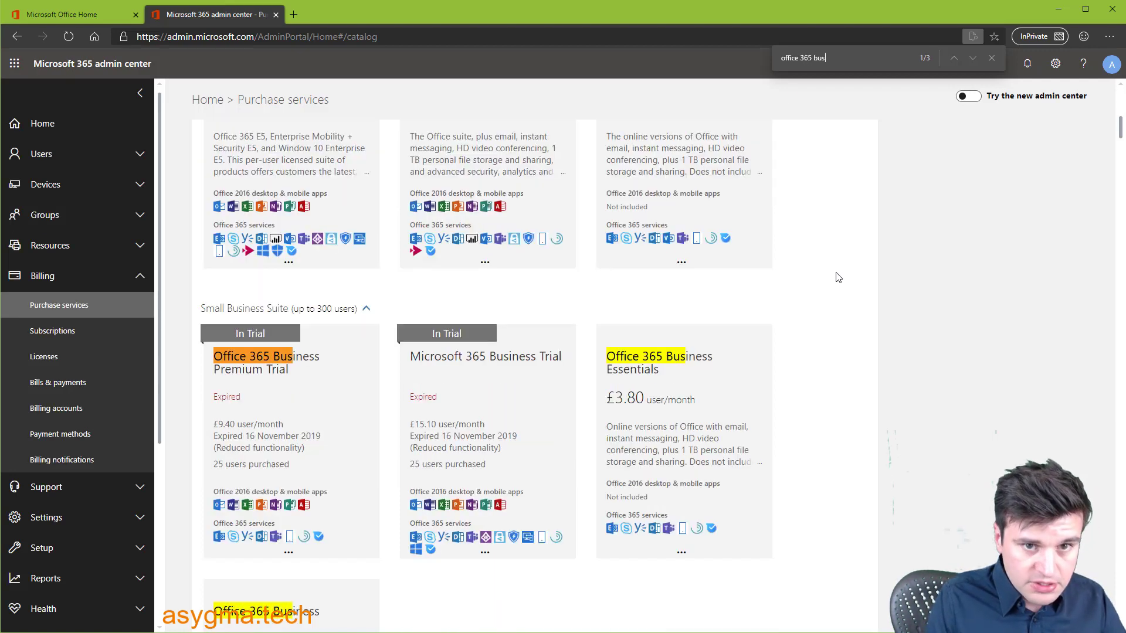
type("iness")
mouse_move(241, 366)
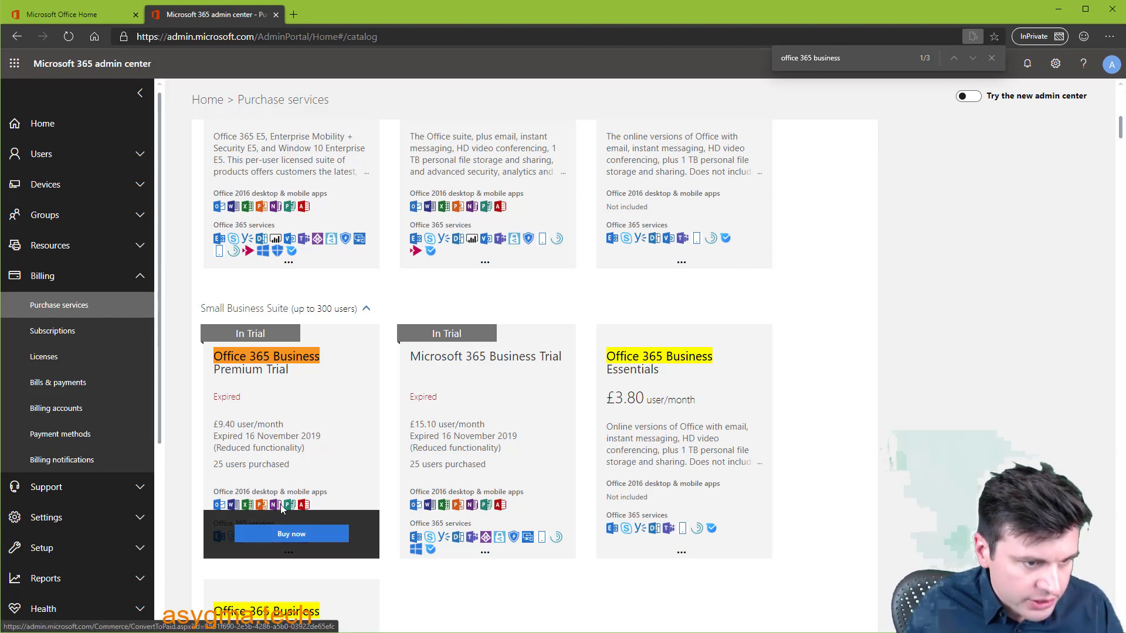
mouse_move(469, 258)
scroll(492, 277, "up", 1)
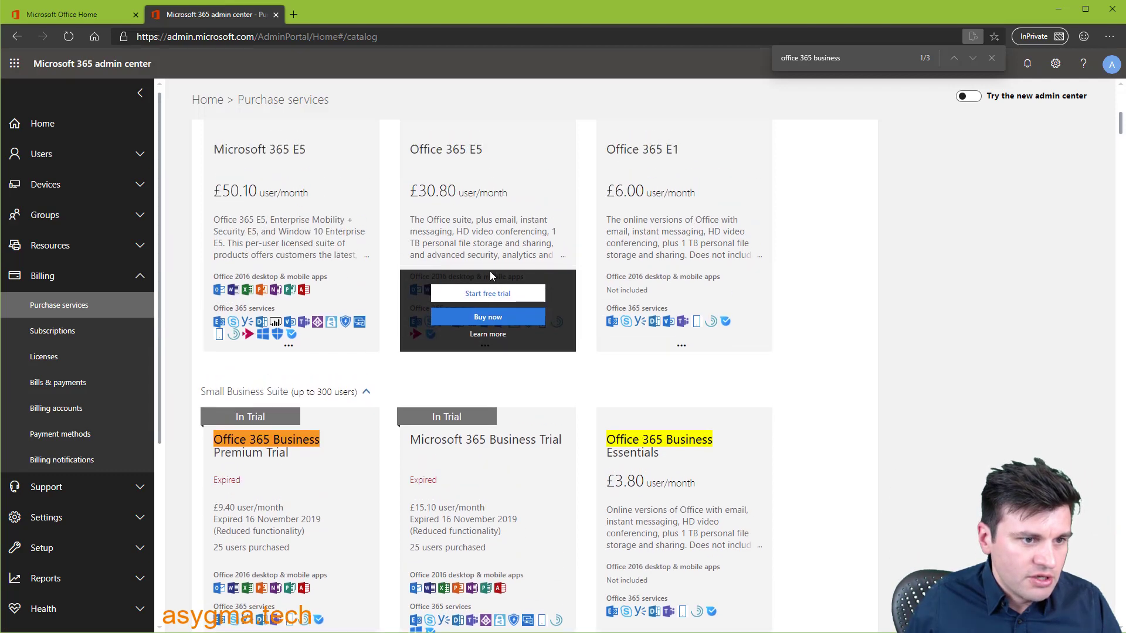
scroll(491, 277, "up", 1)
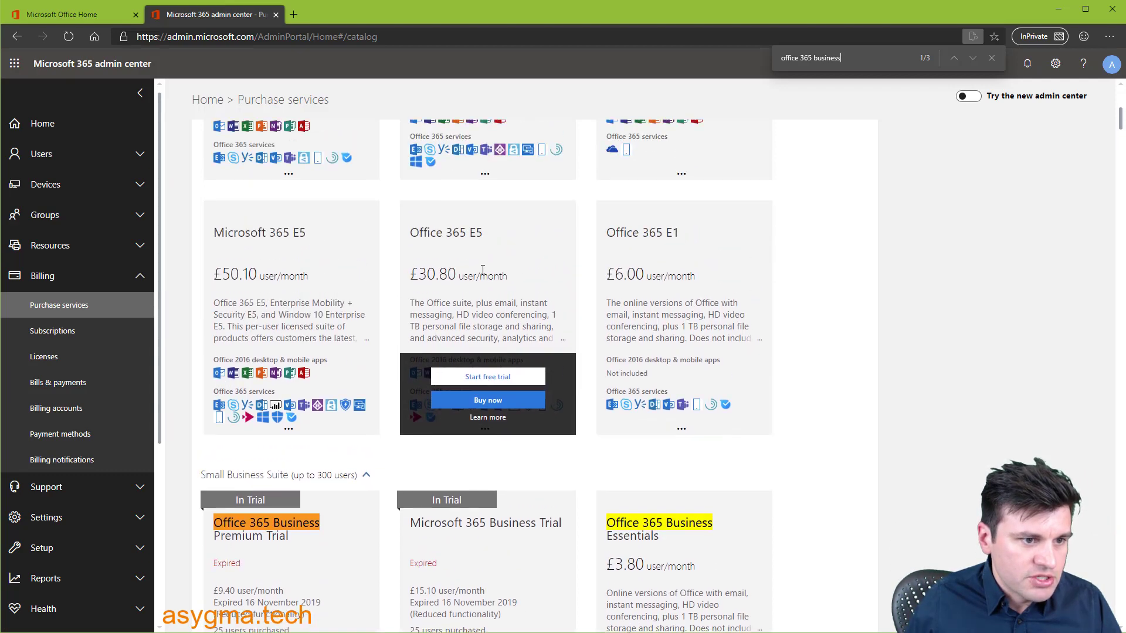
left_click(490, 380)
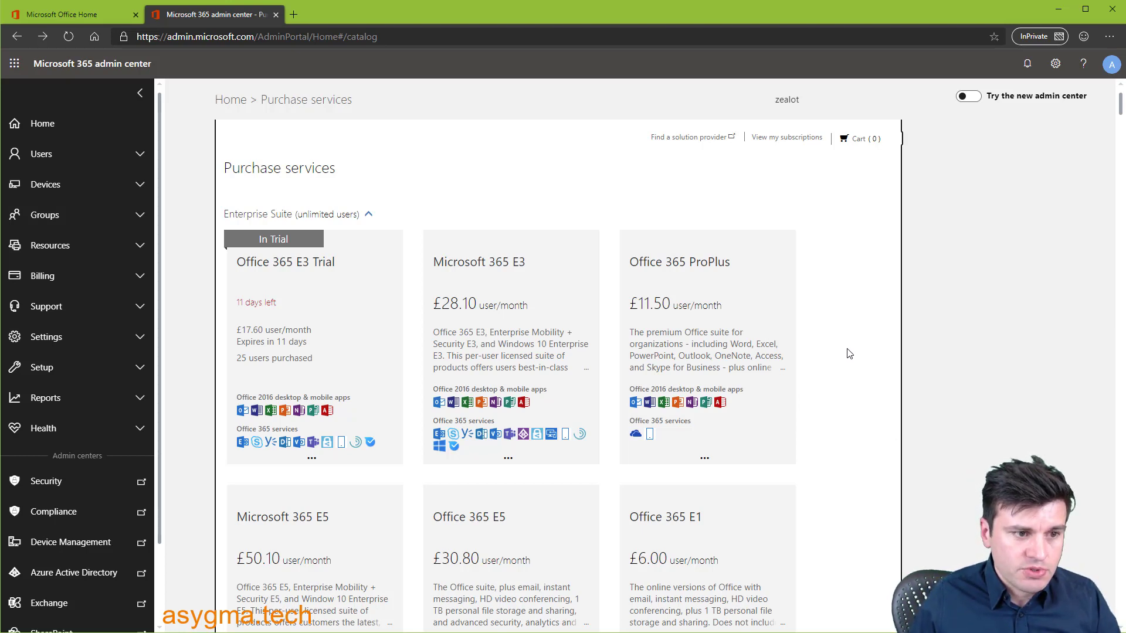
- Find 'business voice' in Purchase services and start the Microsoft 365 Business Voice trial
left_click(75, 276)
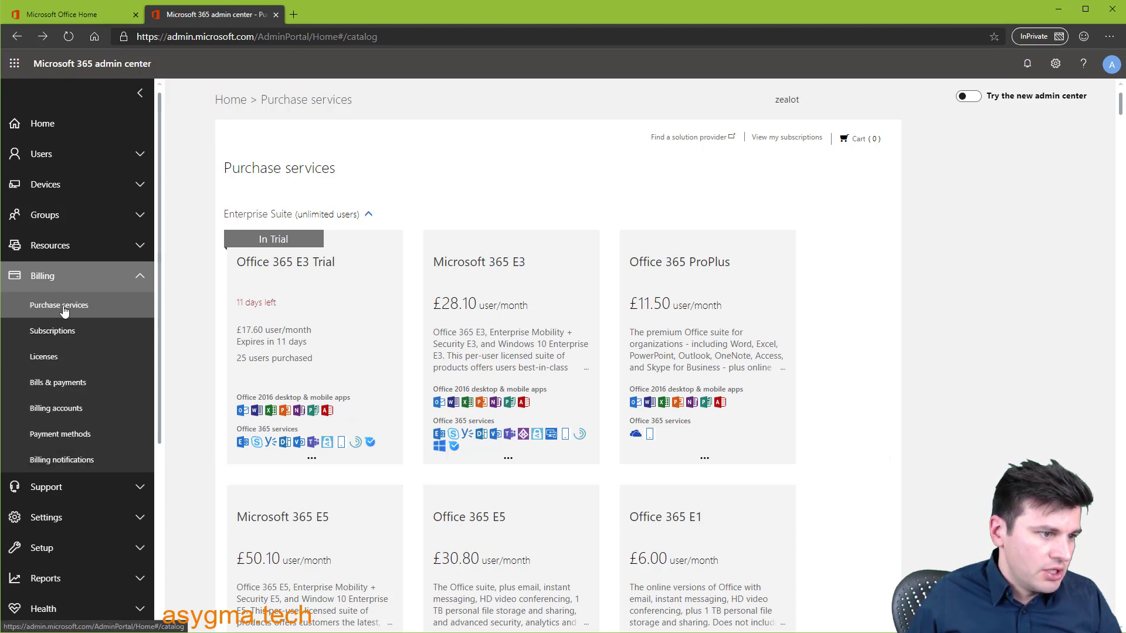
left_click(836, 346)
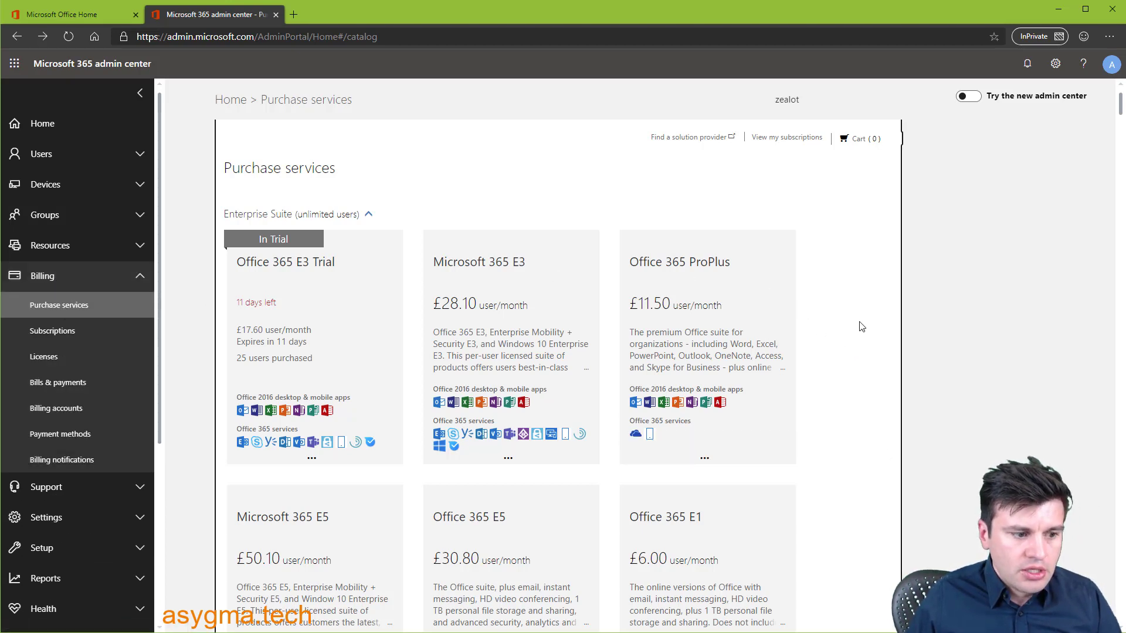
key("ctrl+f")
type("business voice")
mouse_move(681, 399)
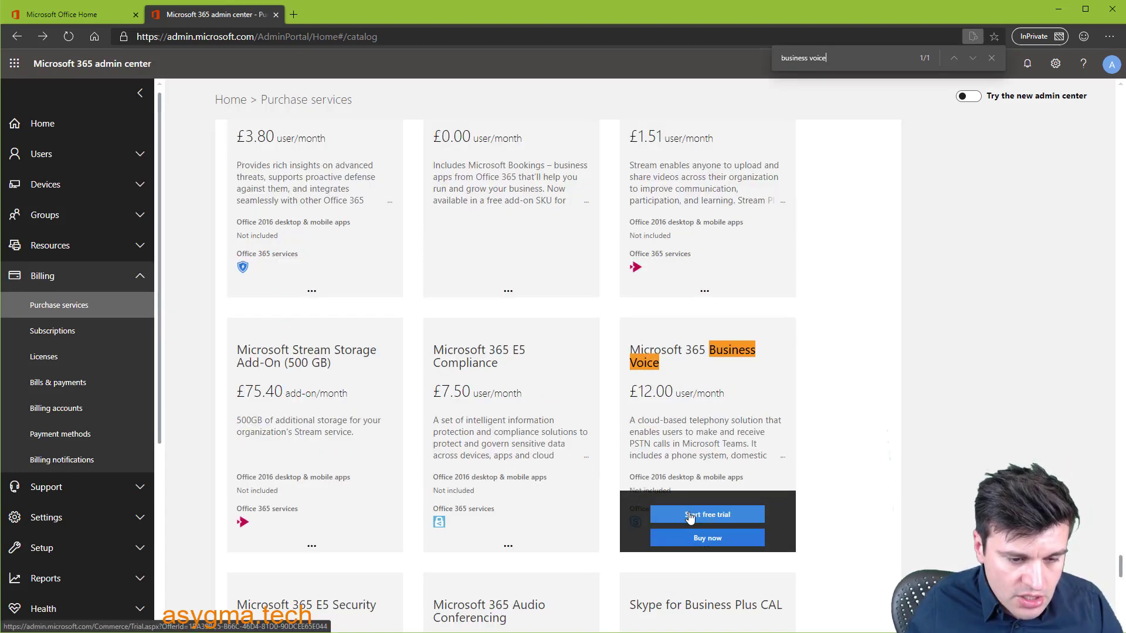
left_click(690, 516)
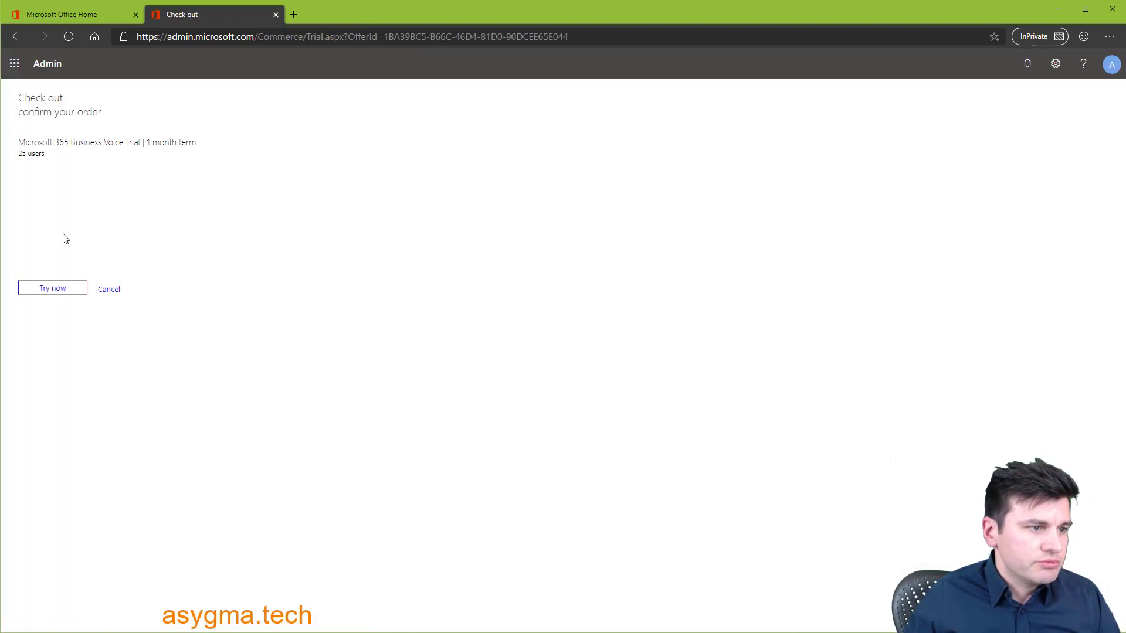
left_click(50, 289)
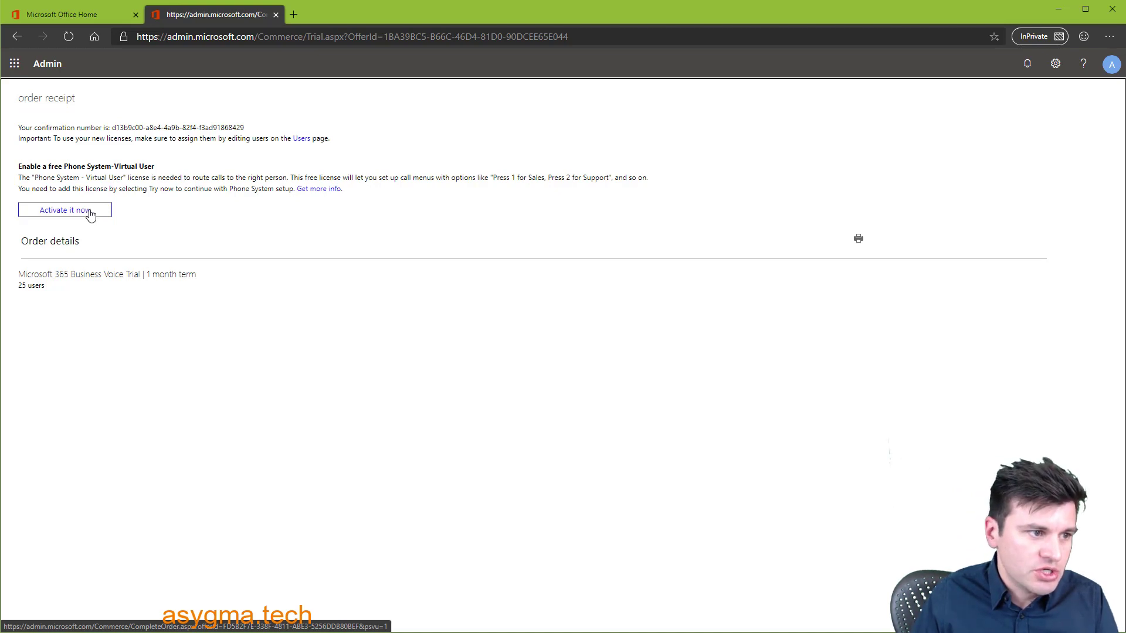
- Activate the free Phone System - Virtual User licence and review the checkout form
left_click(90, 215)
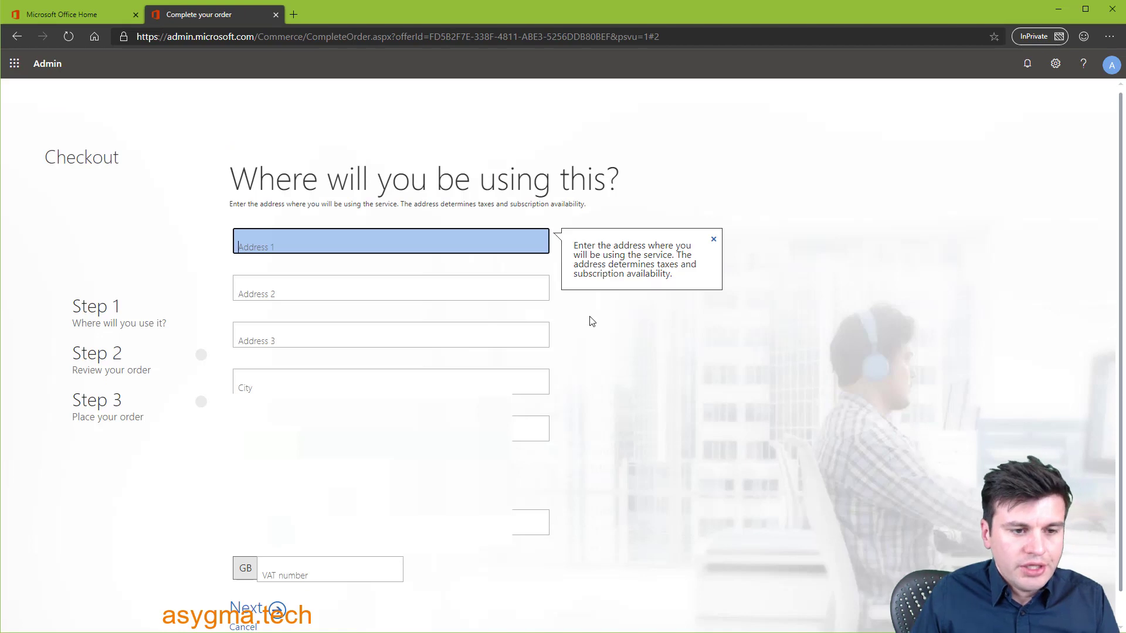
scroll(633, 345, "down", 1)
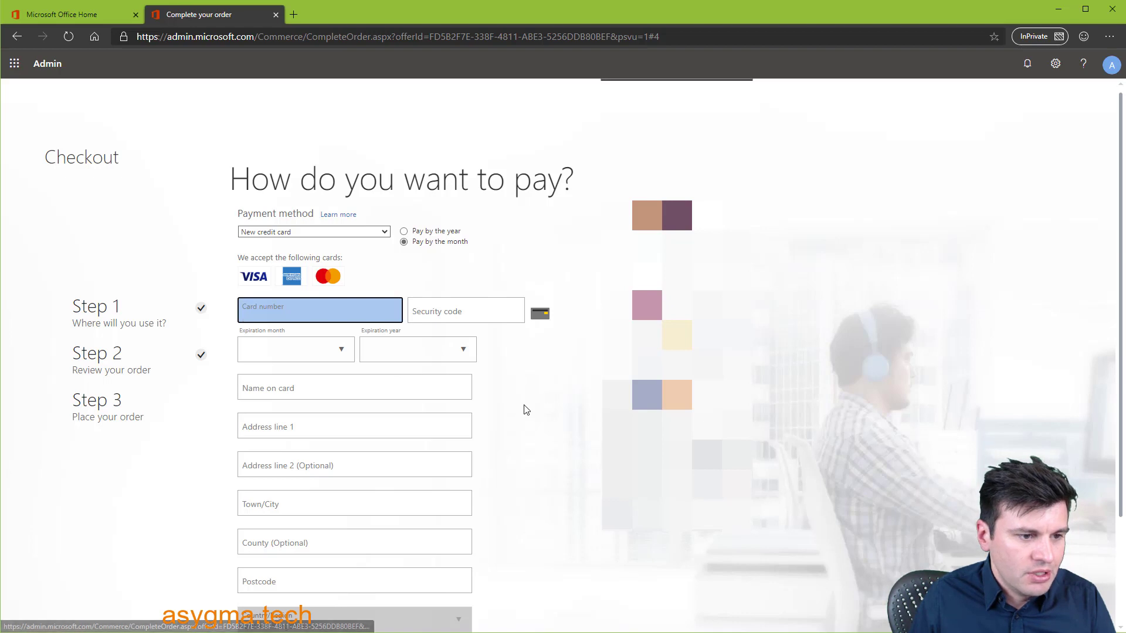
scroll(525, 410, "down", 2)
scroll(525, 412, "up", 2)
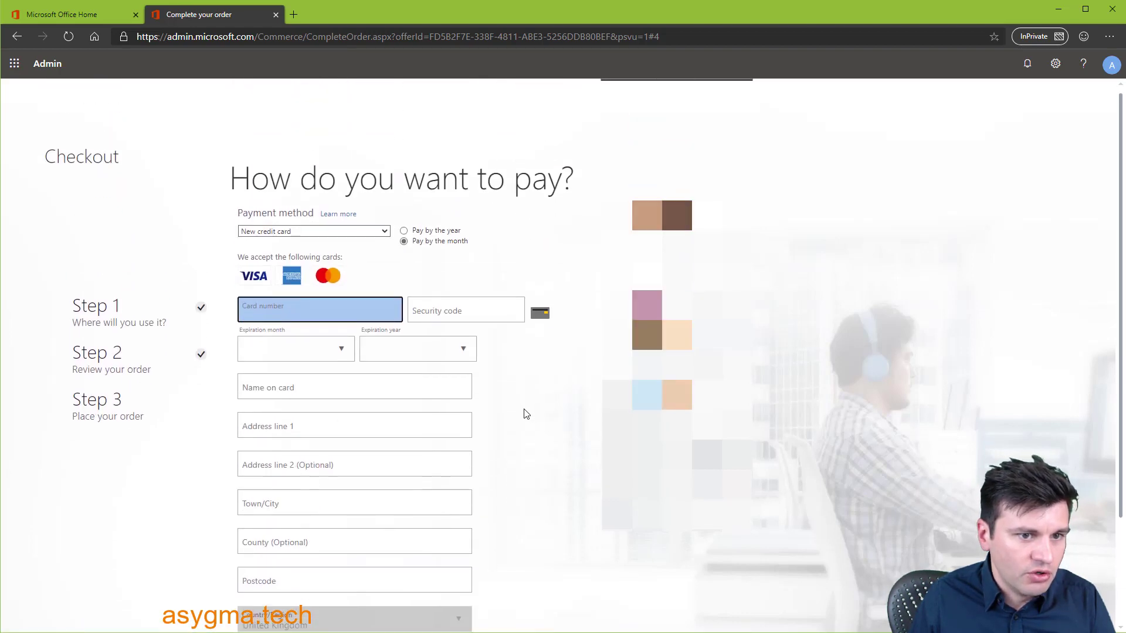
scroll(526, 414, "down", 1)
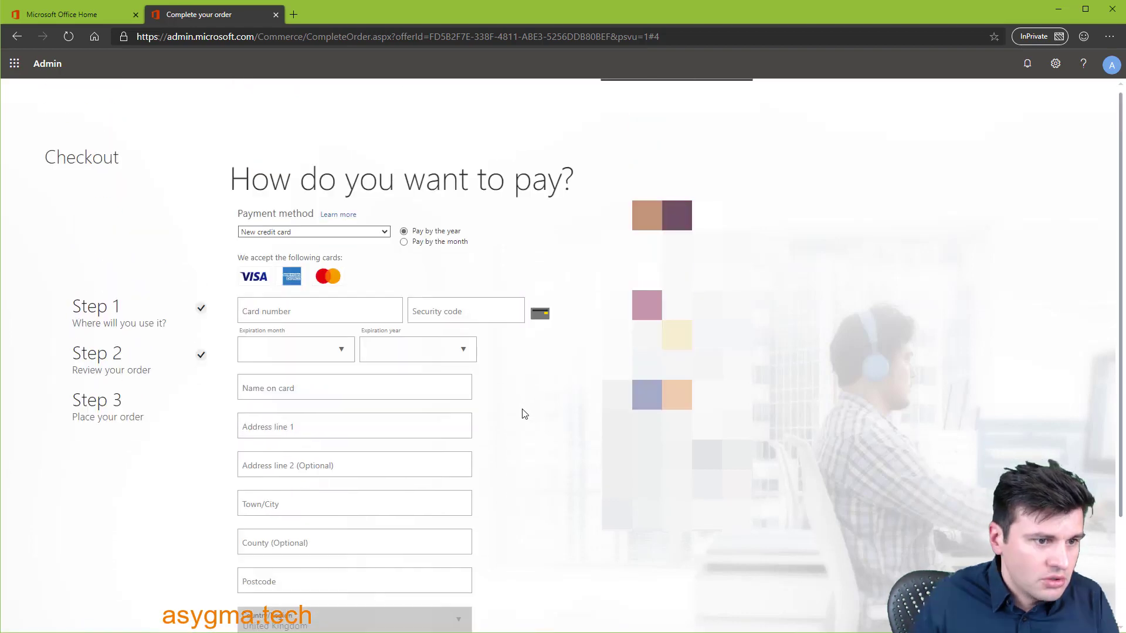
- Choose a different payment method, place the order, and continue to setup
left_click(334, 231)
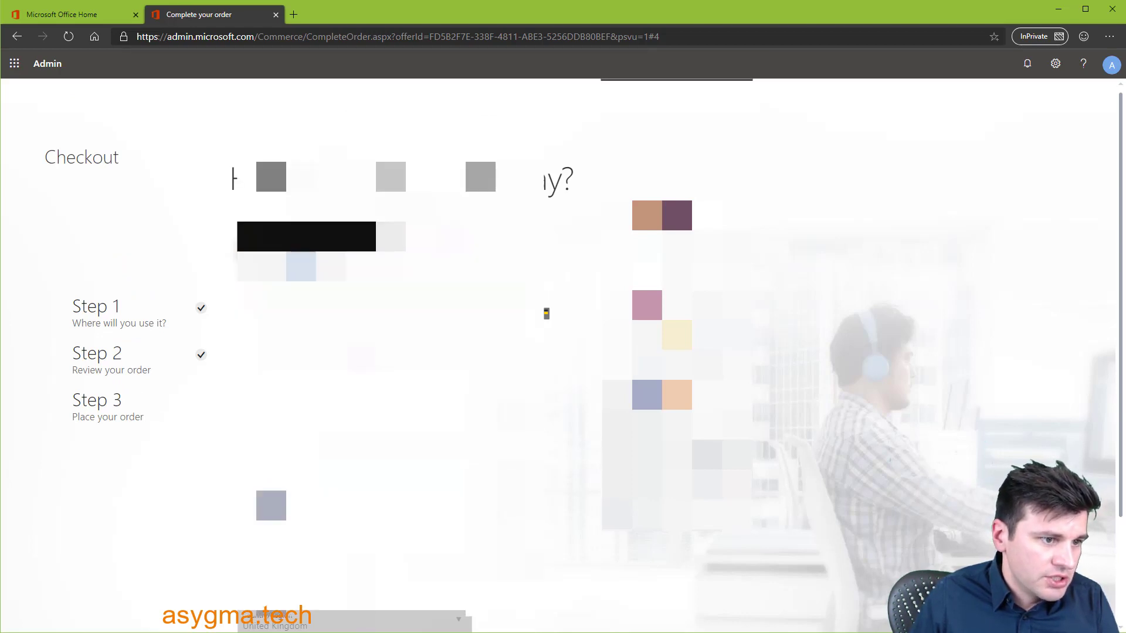
scroll(557, 498, "down", 4)
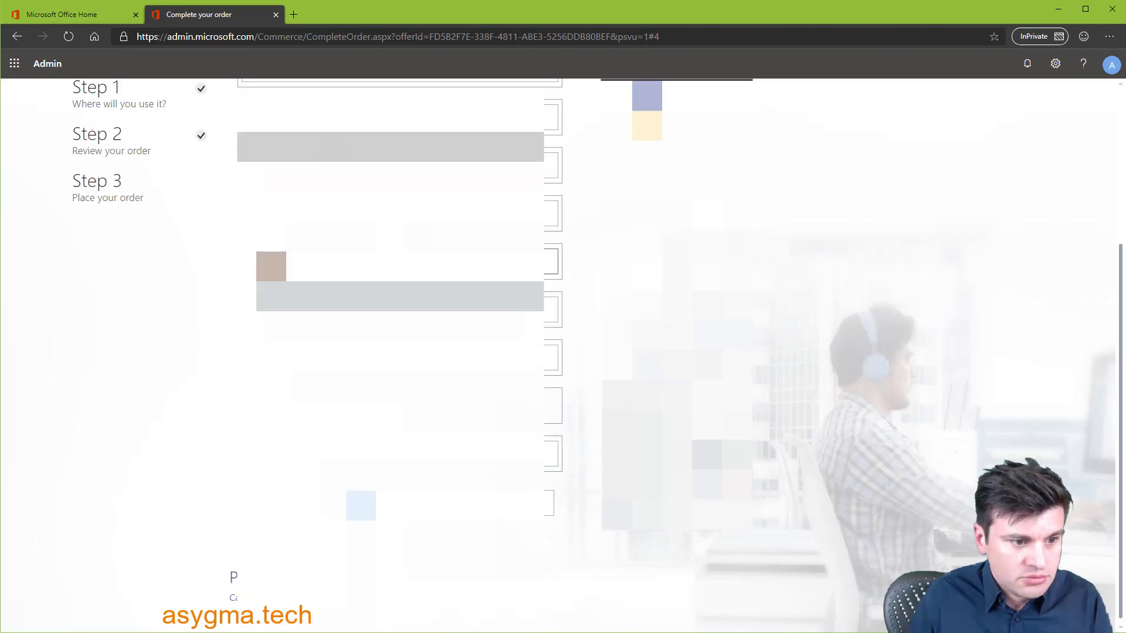
mouse_move(557, 498)
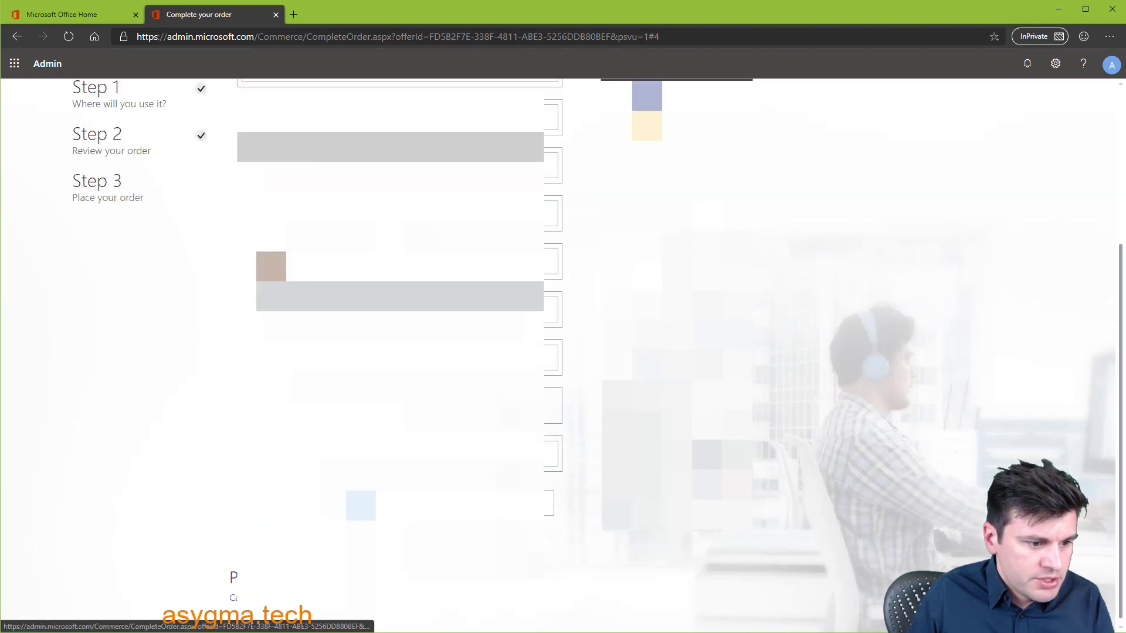
left_click(361, 505)
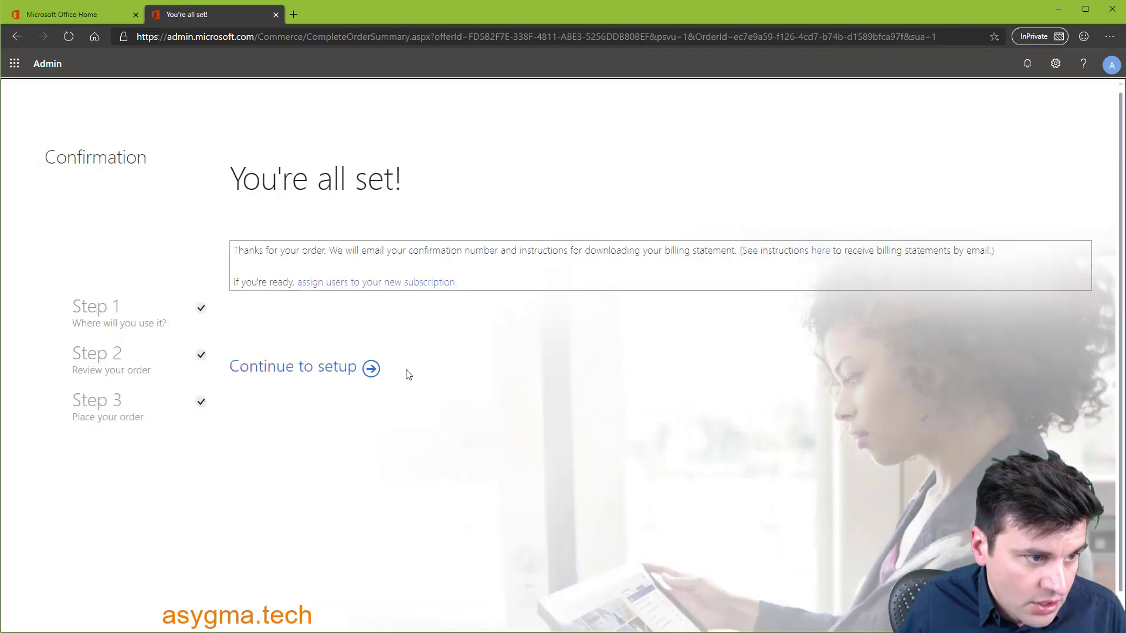
left_click(277, 373)
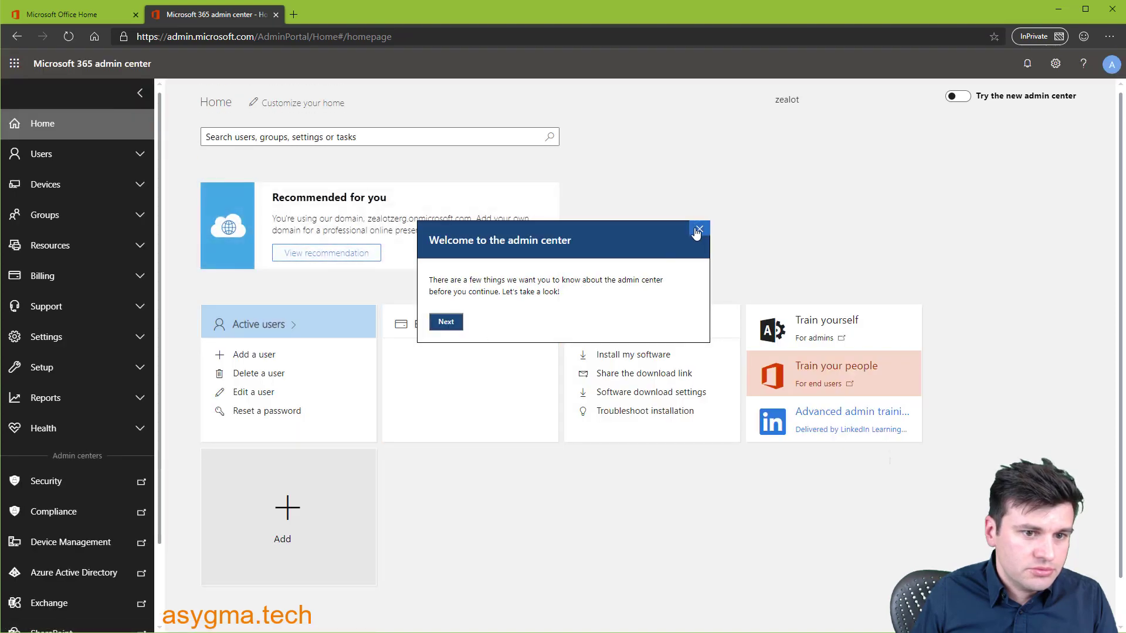
- From Active users, start a new user and enter their first name, last name and username
left_click(699, 230)
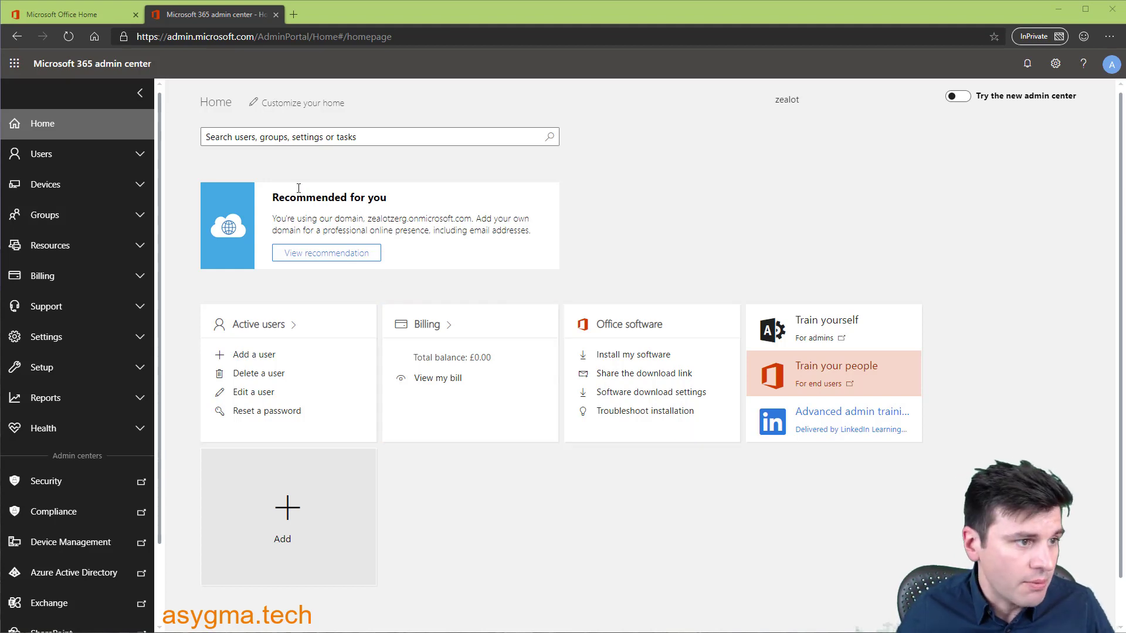
left_click(66, 157)
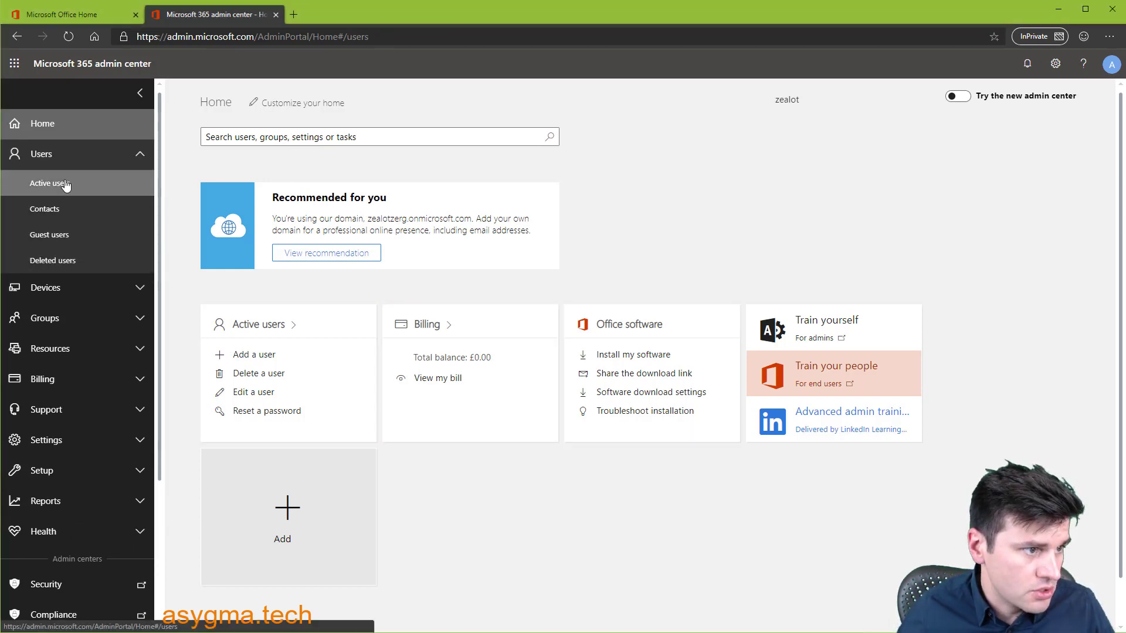
left_click(65, 183)
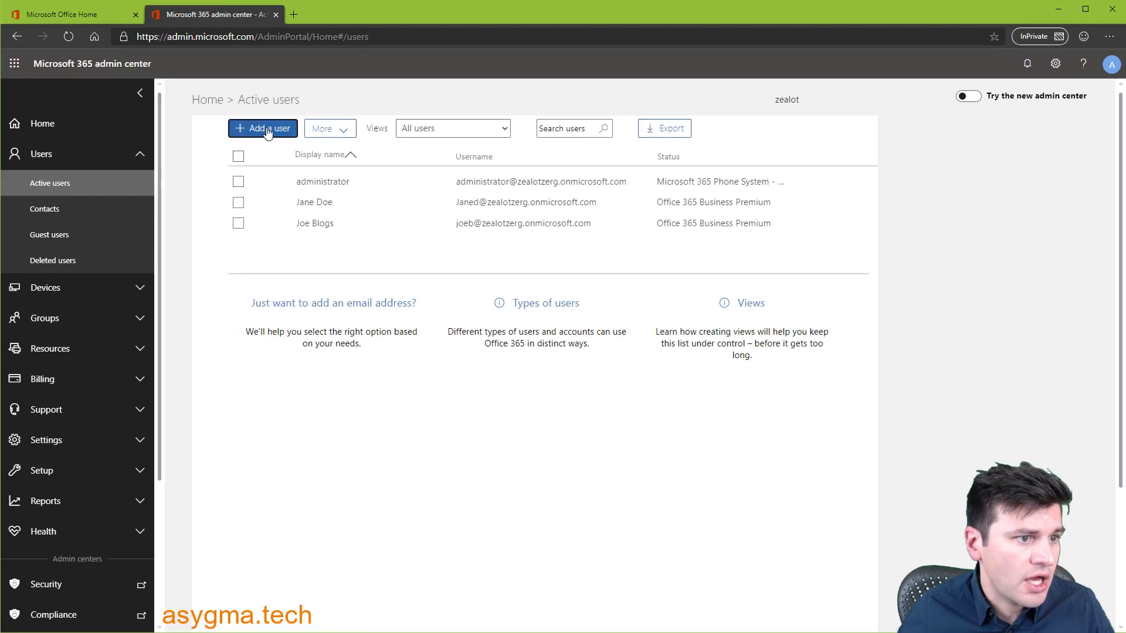
left_click(264, 130)
left_click(657, 188)
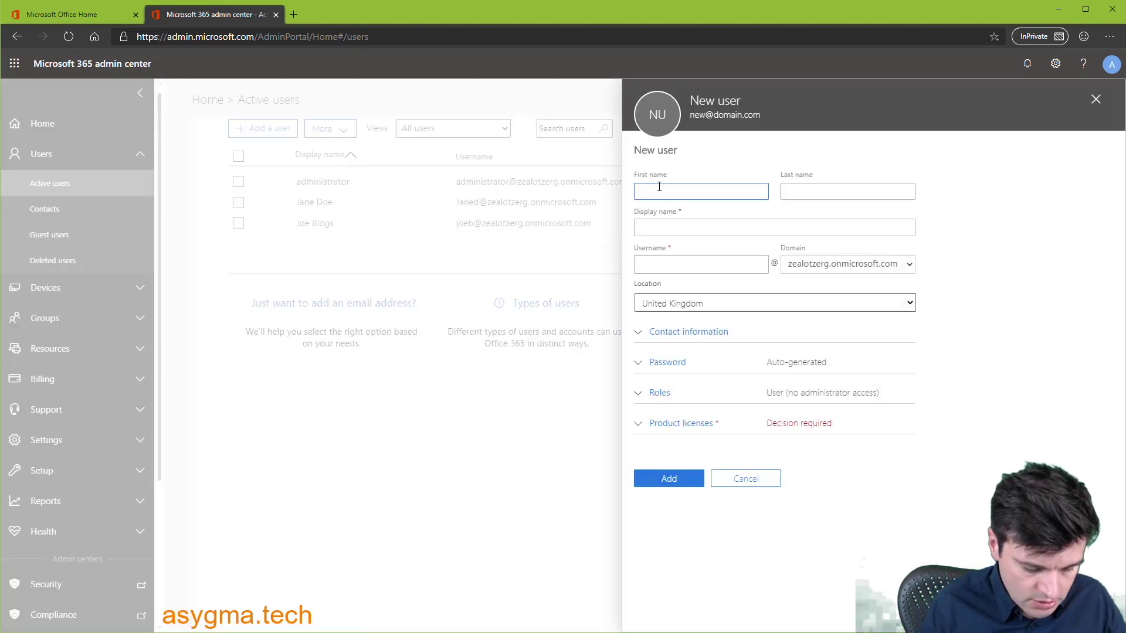
type("john")
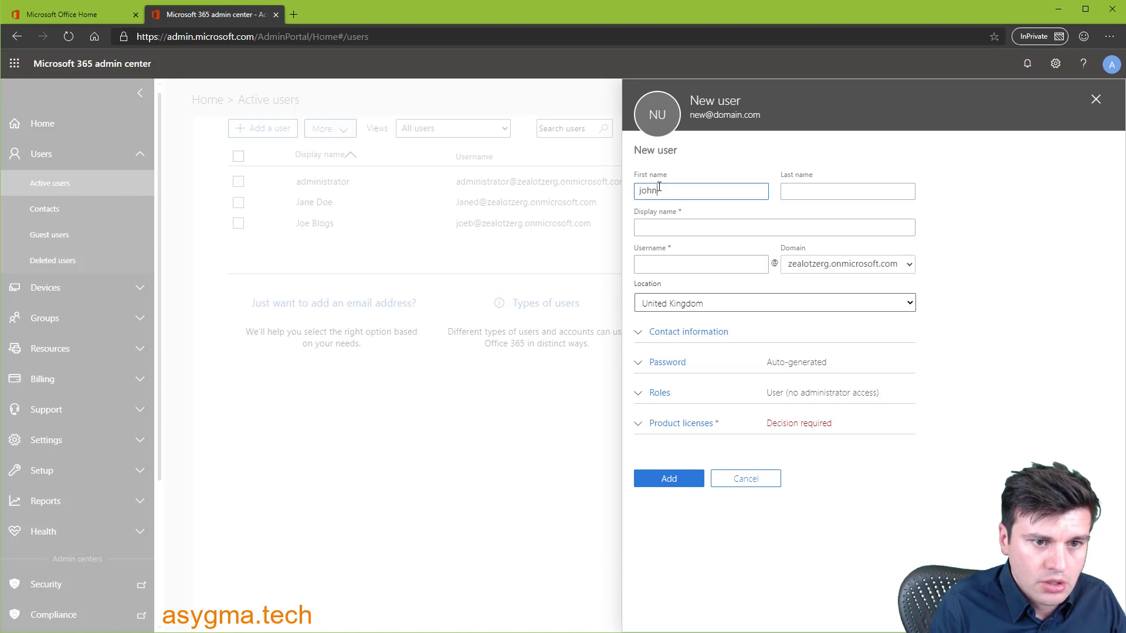
key("Tab")
type("s")
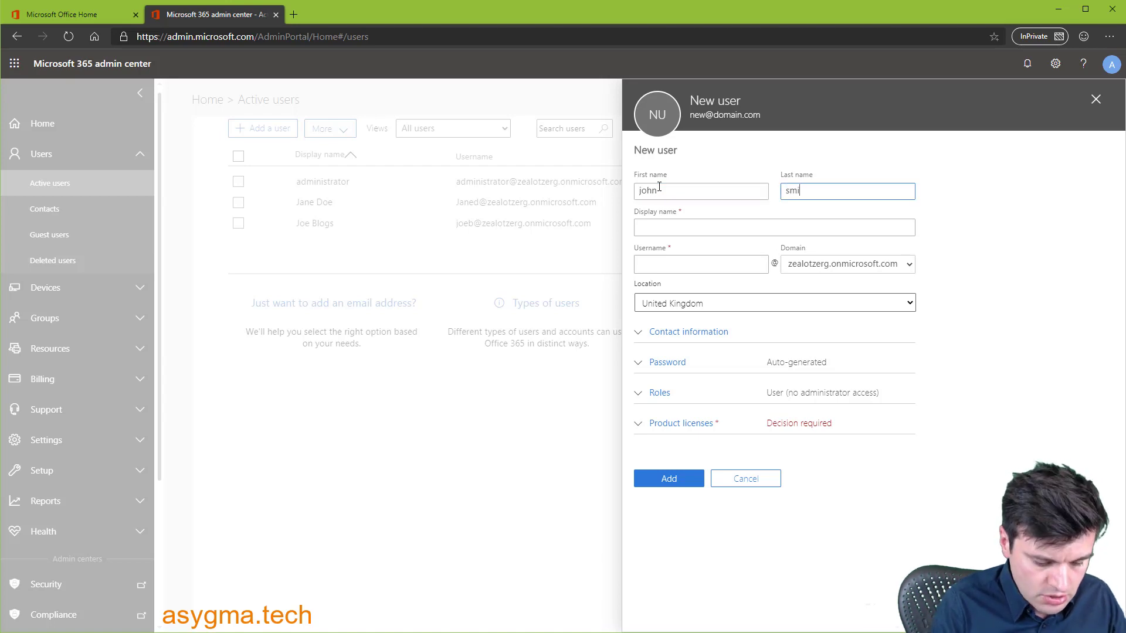
key("Tab")
key("Tab")
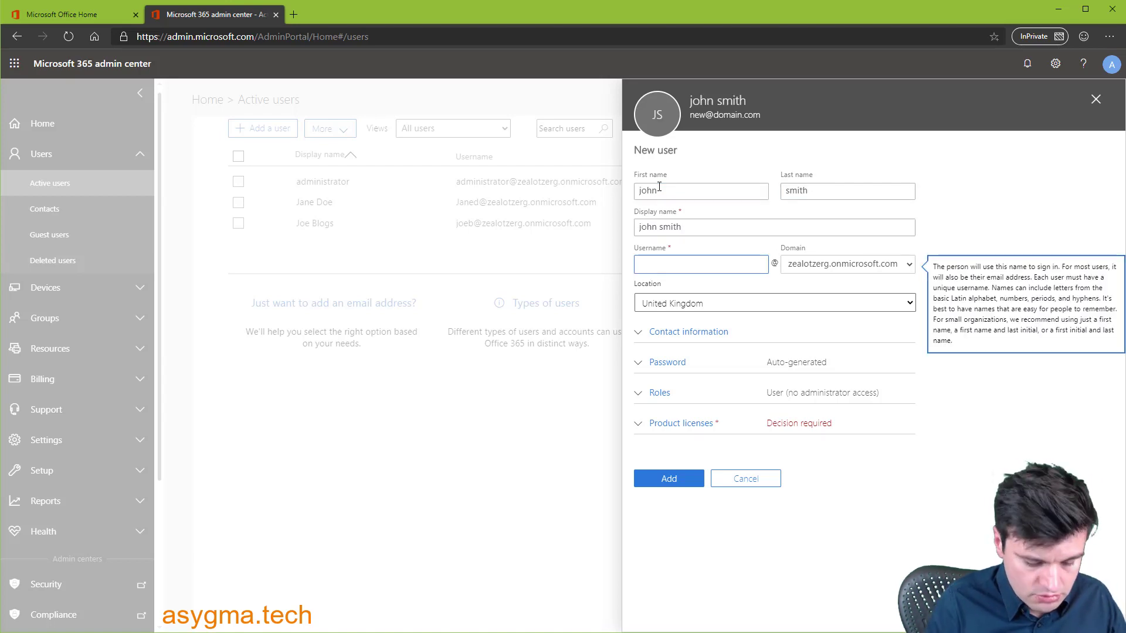
type("johns")
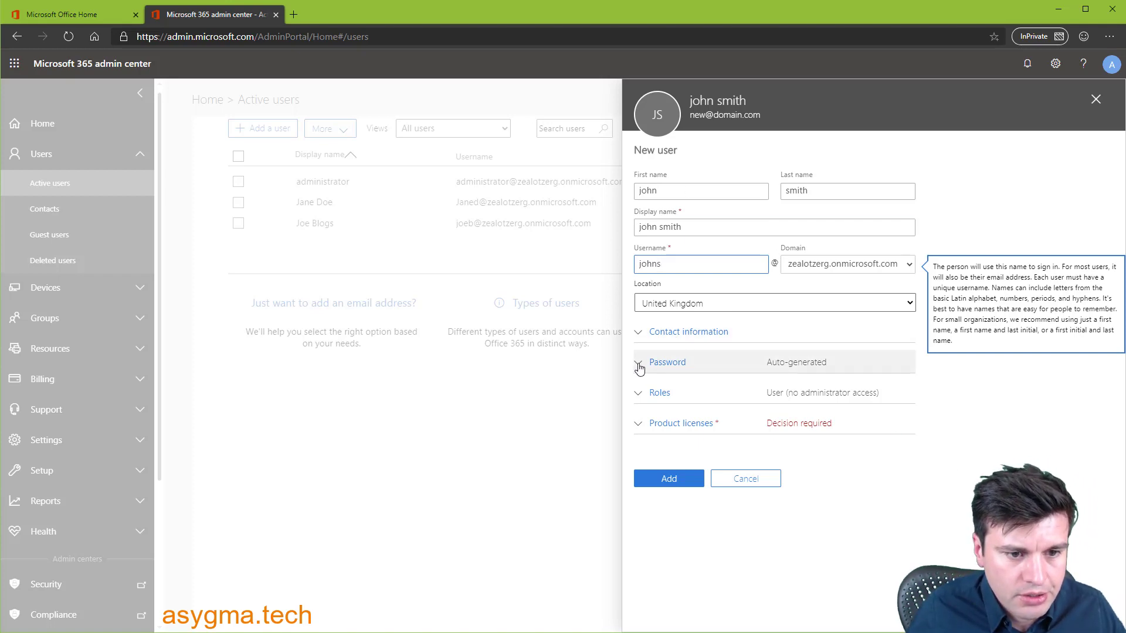
- Assign the Office 365 Business Premium and Microsoft 365 Business Voice licences
left_click(640, 423)
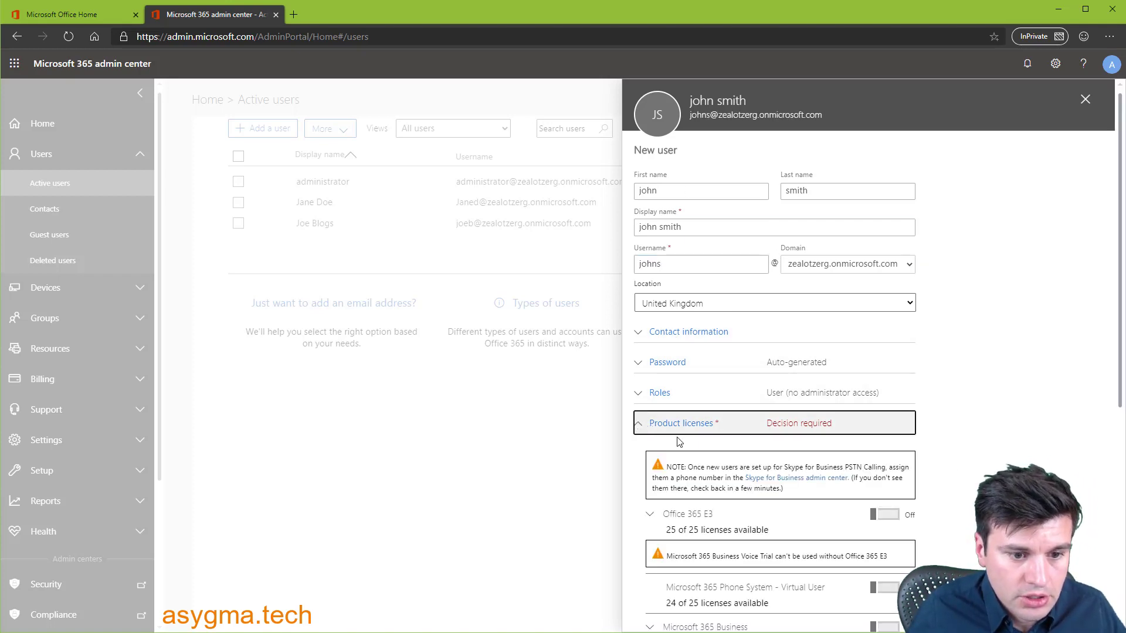
scroll(703, 448, "down", 5)
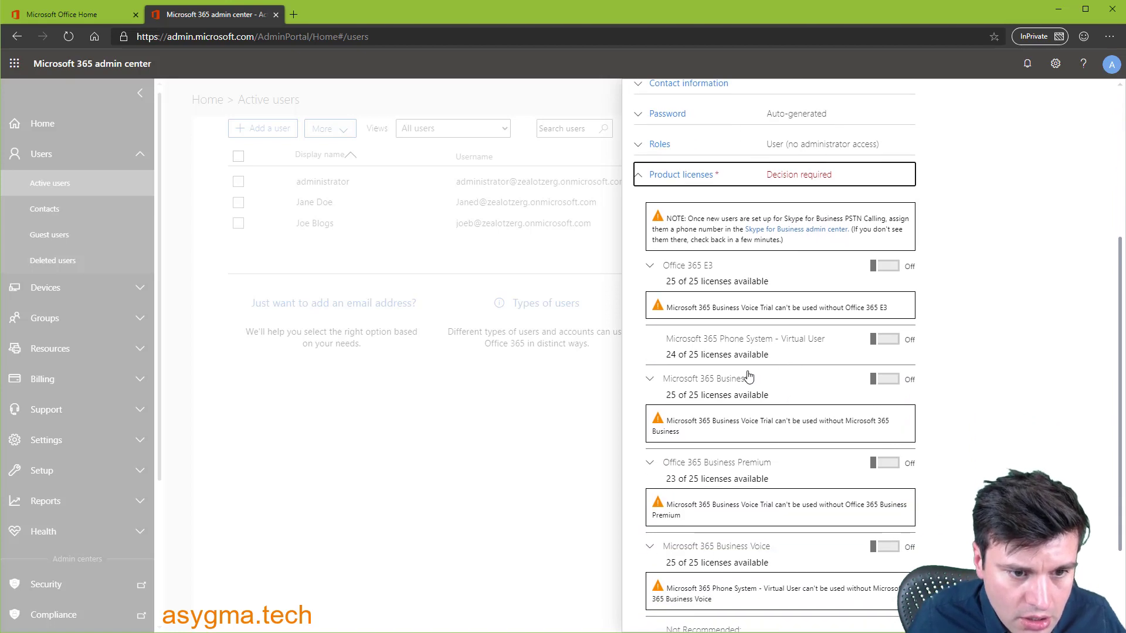
scroll(748, 375, "down", 1)
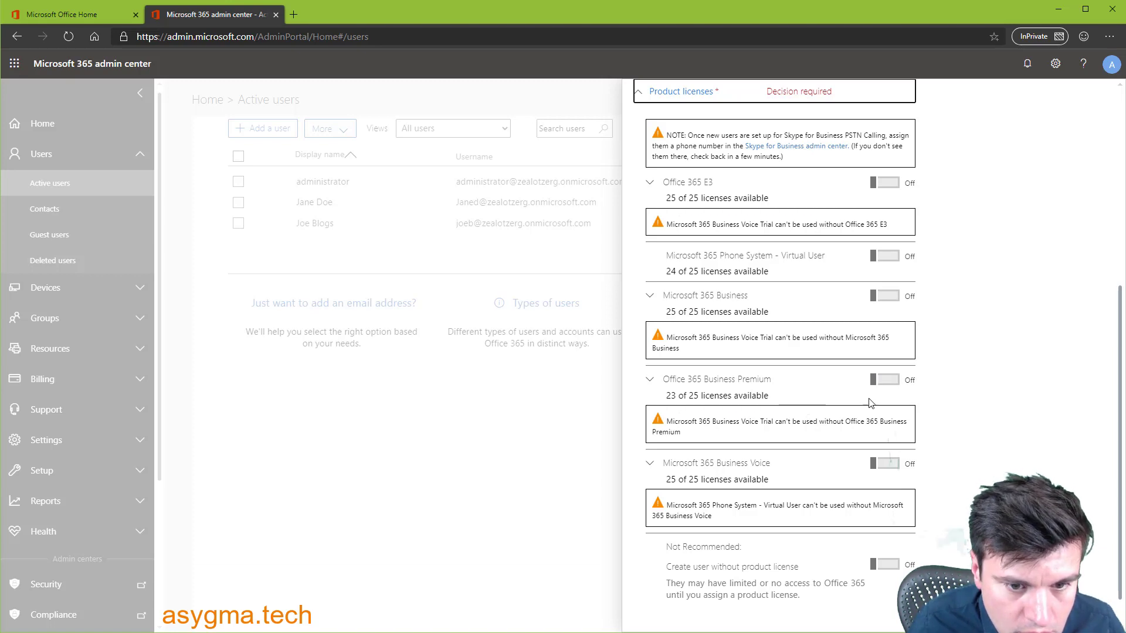
left_click(886, 381)
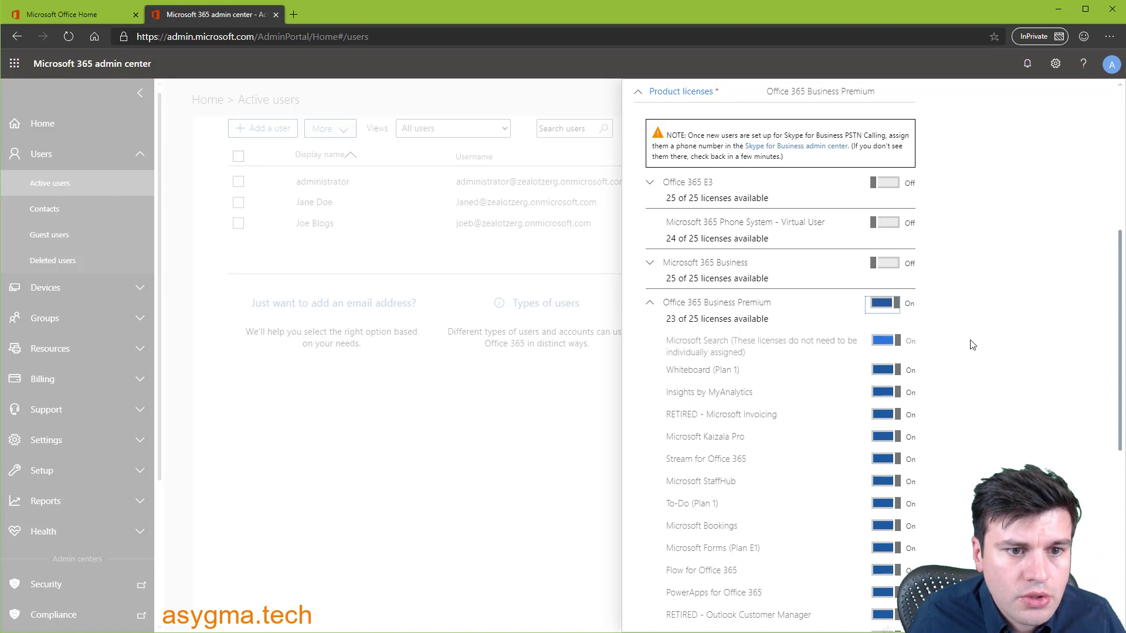
scroll(977, 379, "down", 3)
scroll(977, 379, "down", 4)
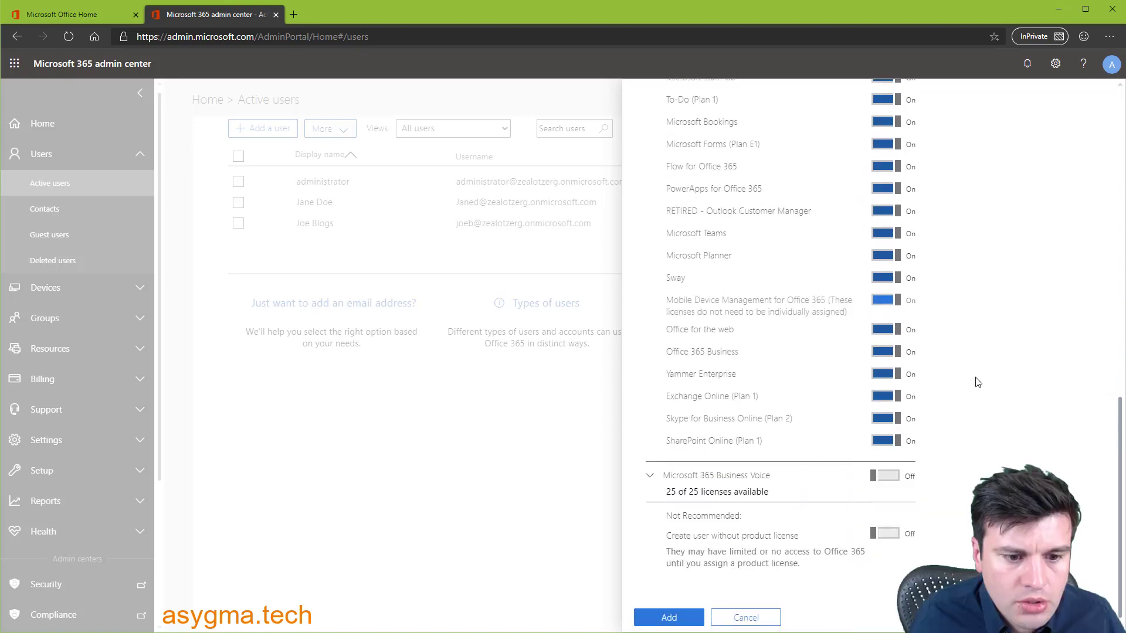
left_click(879, 478)
scroll(962, 466, "up", 7)
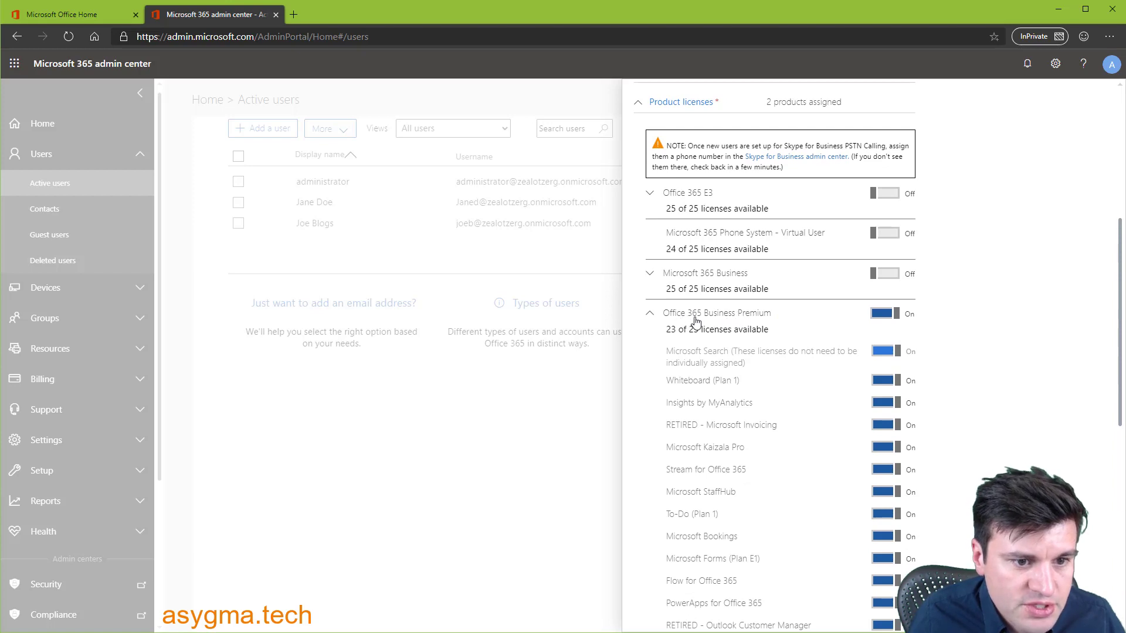
scroll(957, 357, "down", 8)
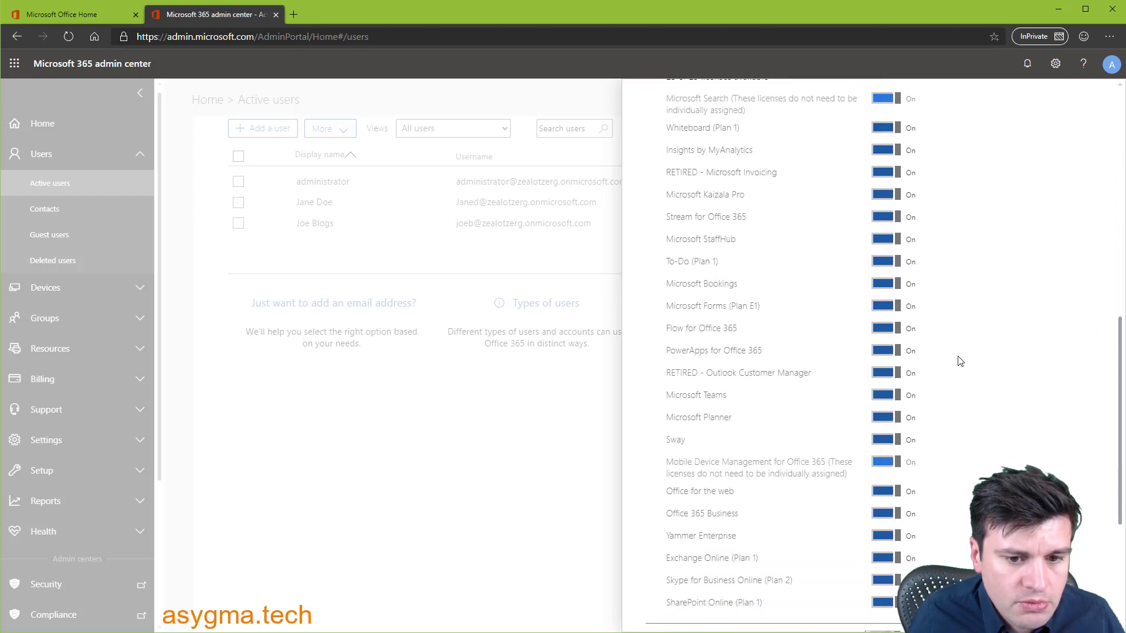
scroll(884, 385, "up", 5)
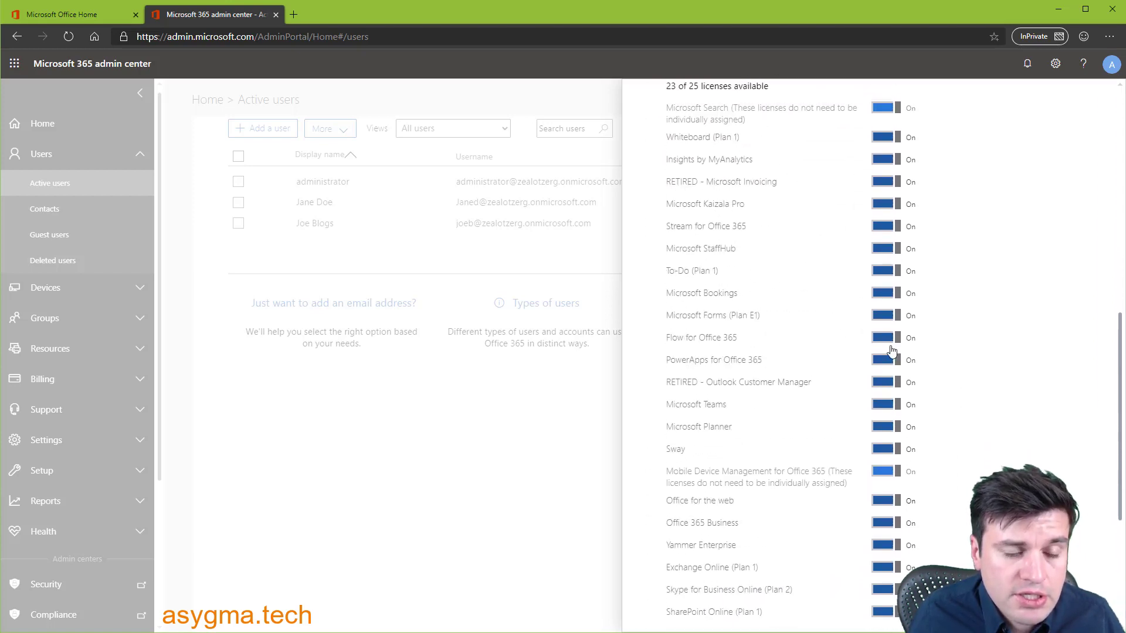
scroll(859, 365, "down", 5)
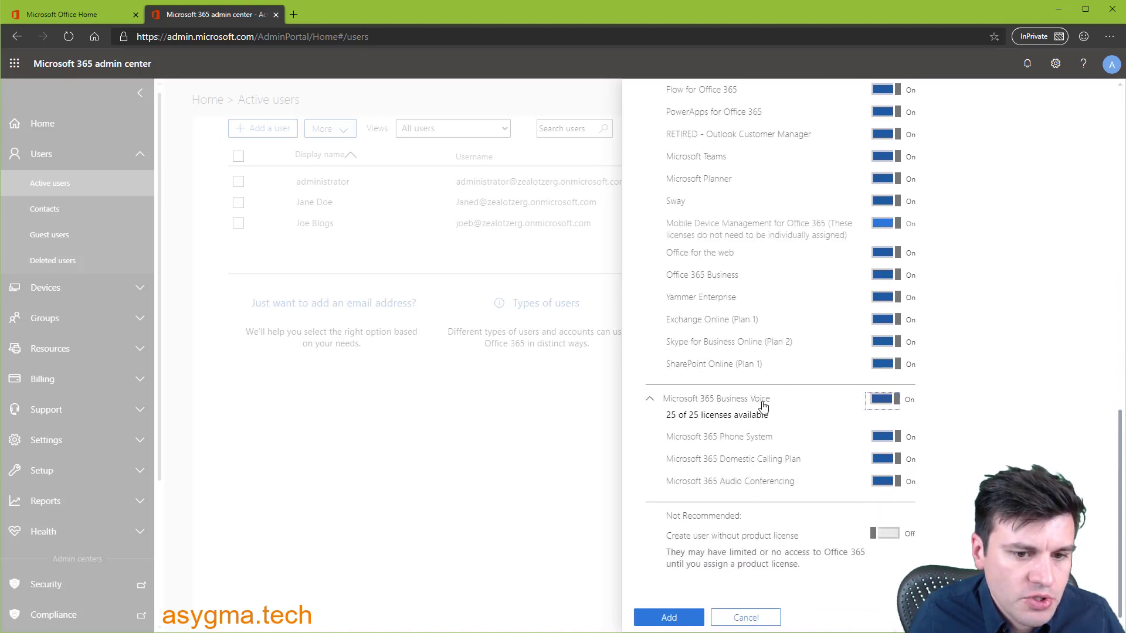
scroll(971, 401, "up", 7)
scroll(972, 404, "down", 7)
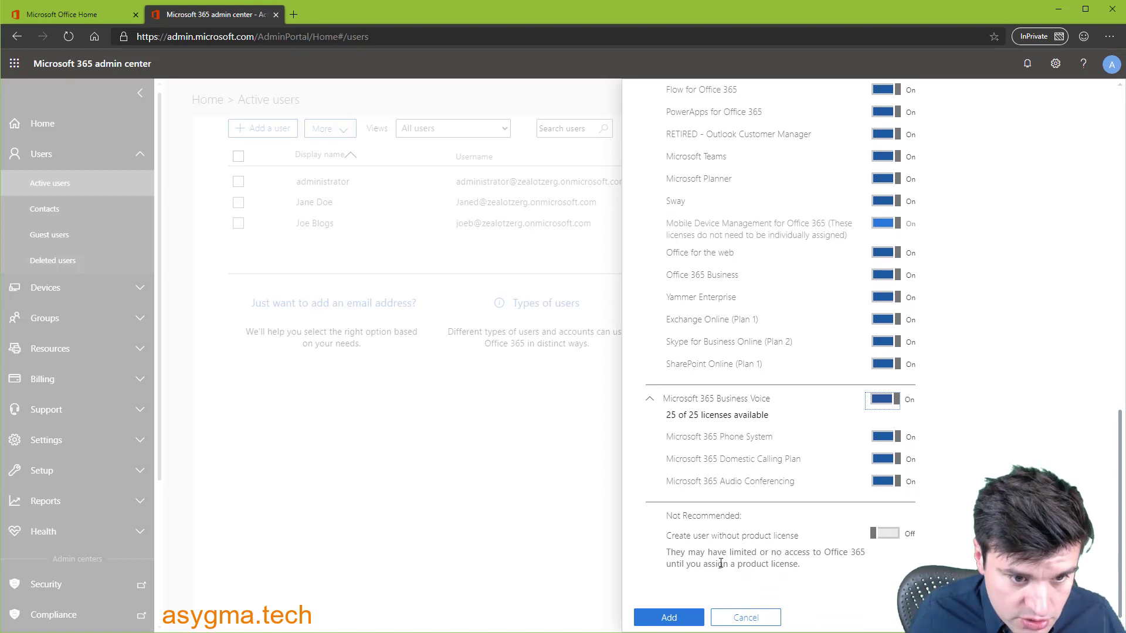
- Add the user without emailing the password and close the confirmation
left_click(669, 618)
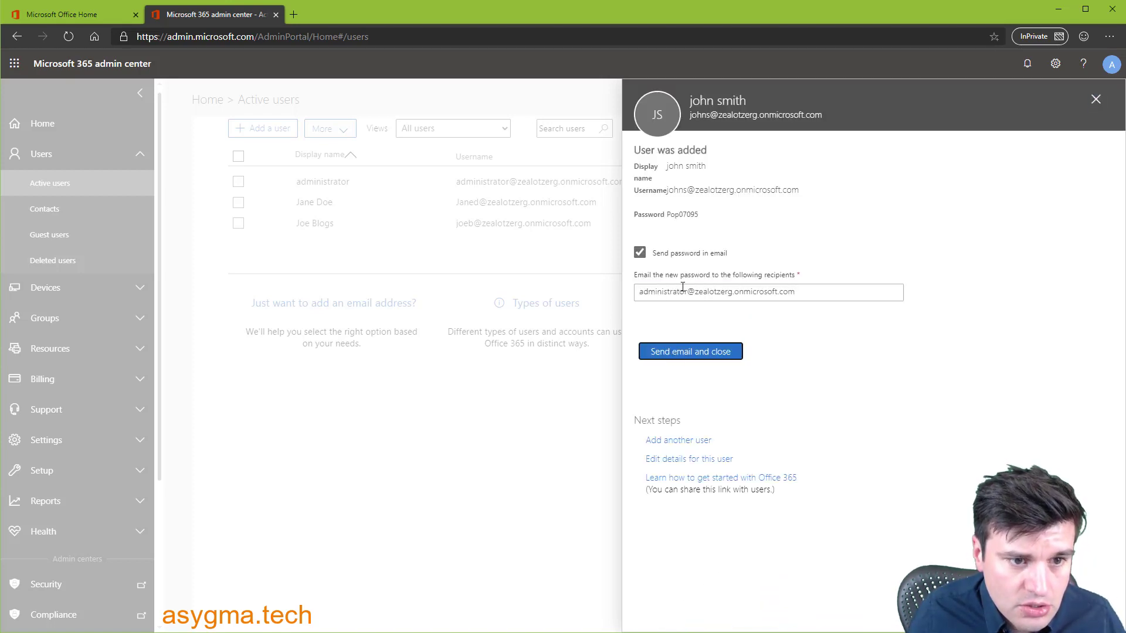
left_click(640, 253)
left_click(667, 315)
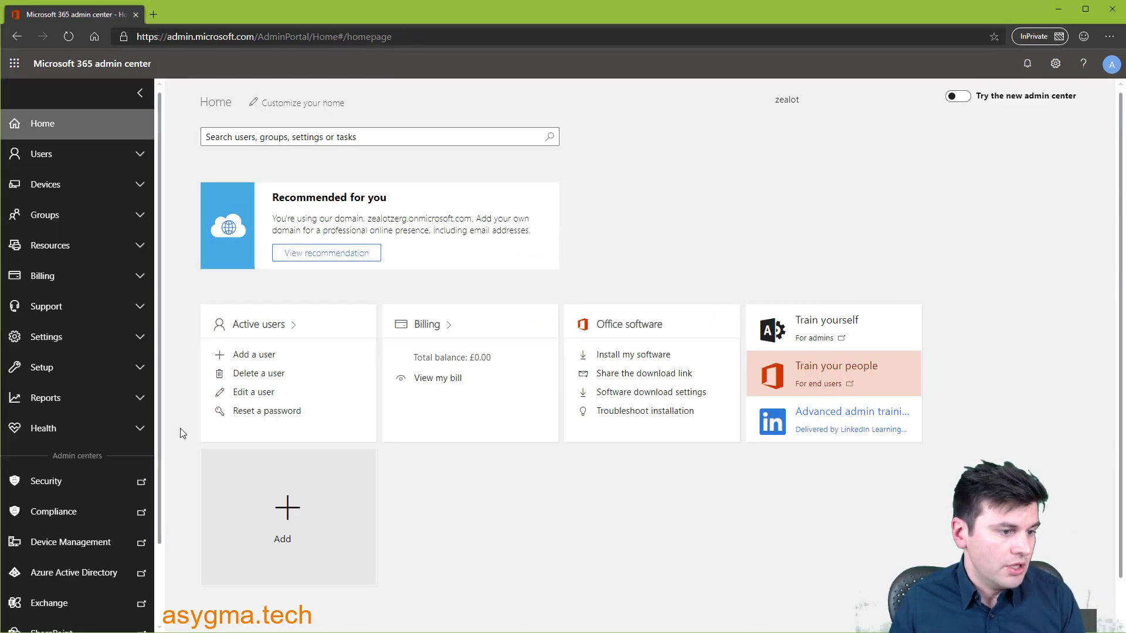
- Scroll the left navigation down to the admin centers list
scroll(100, 402, "down", 2)
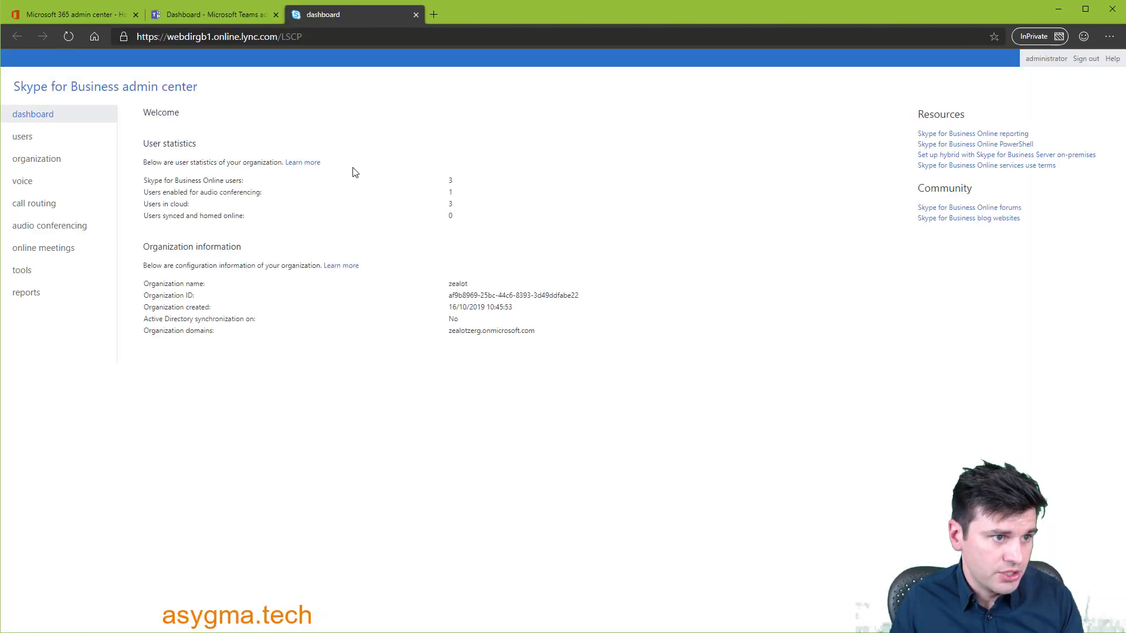
- Under Voice > emergency locations, add and validate the London office address as 'Main office' and save
left_click(22, 185)
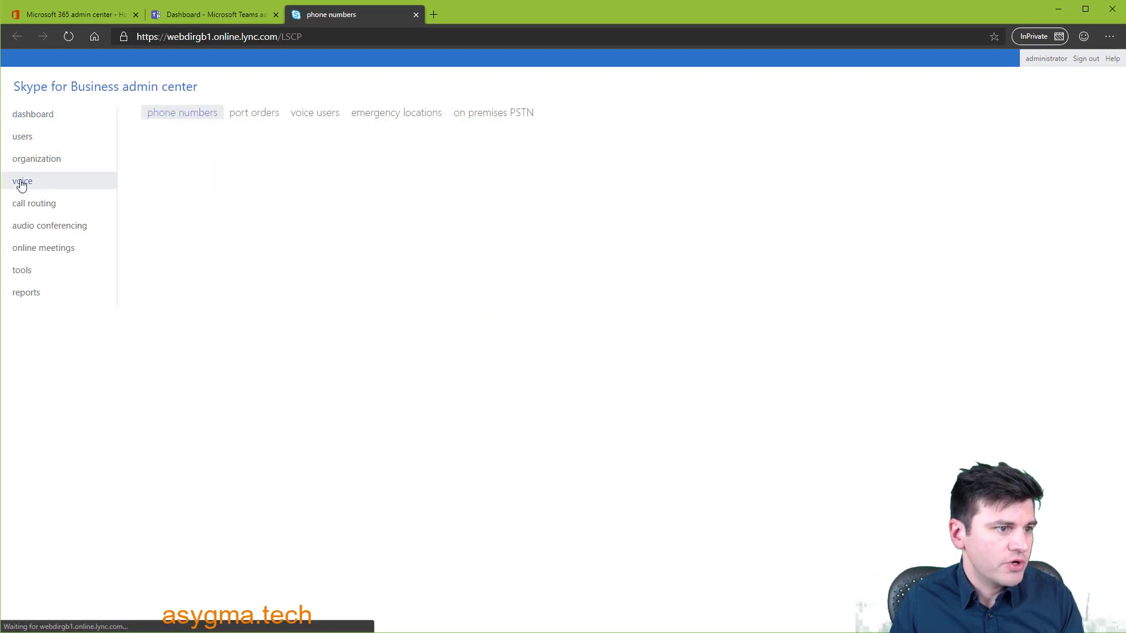
left_click(382, 119)
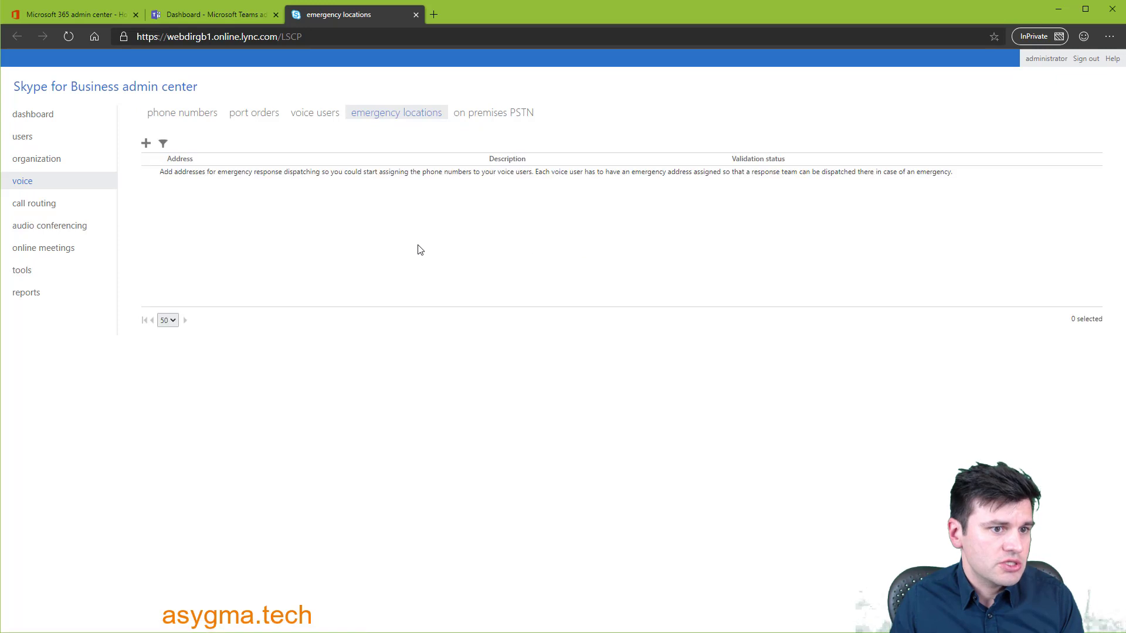
left_click(146, 143)
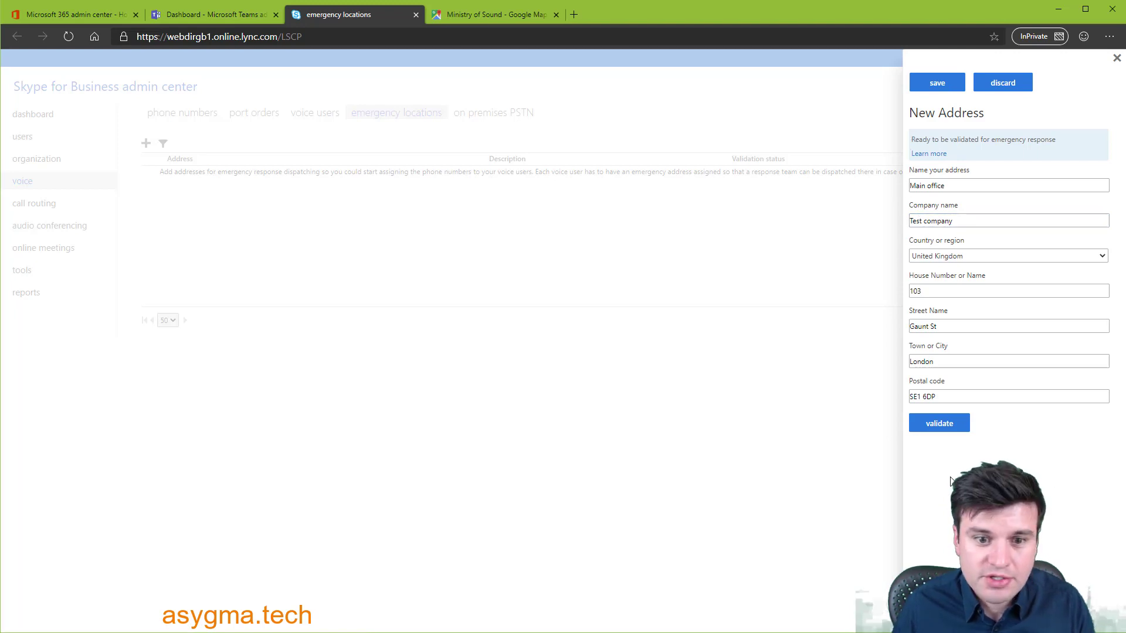
left_click(936, 424)
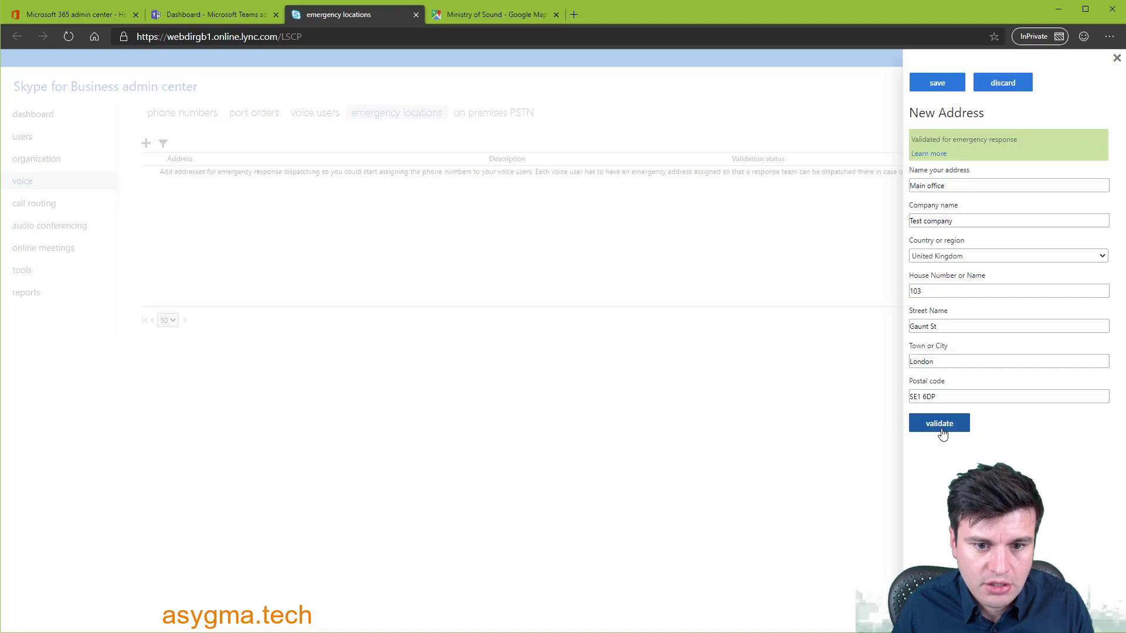
left_click(932, 86)
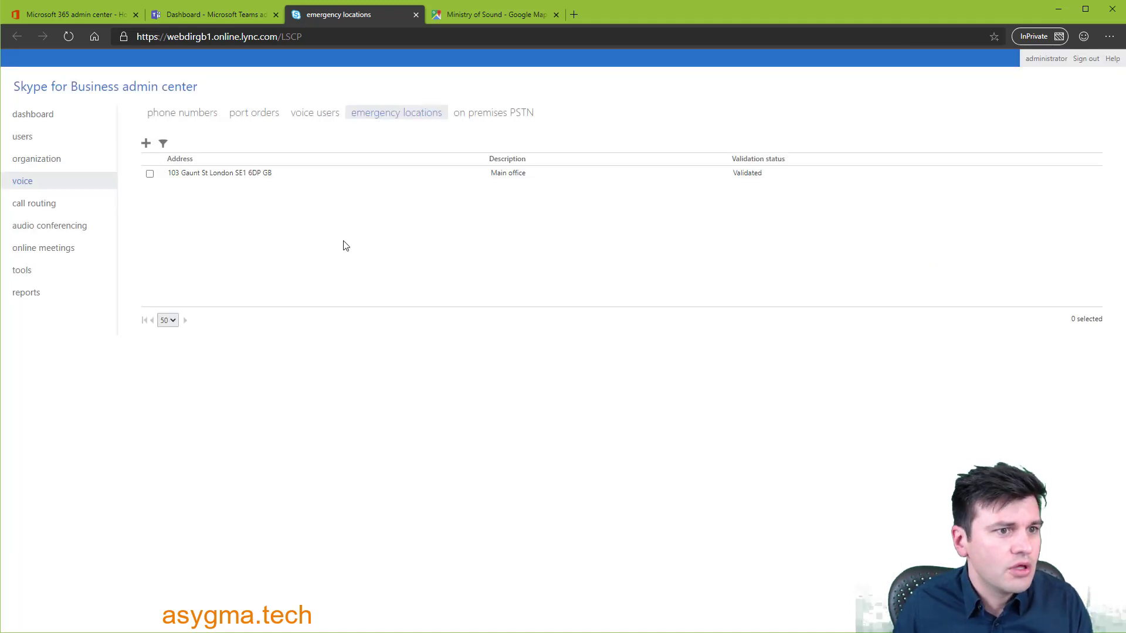
- Close the Skype for Business pages and start getting new phone numbers under Voice > Phone numbers
left_click(415, 15)
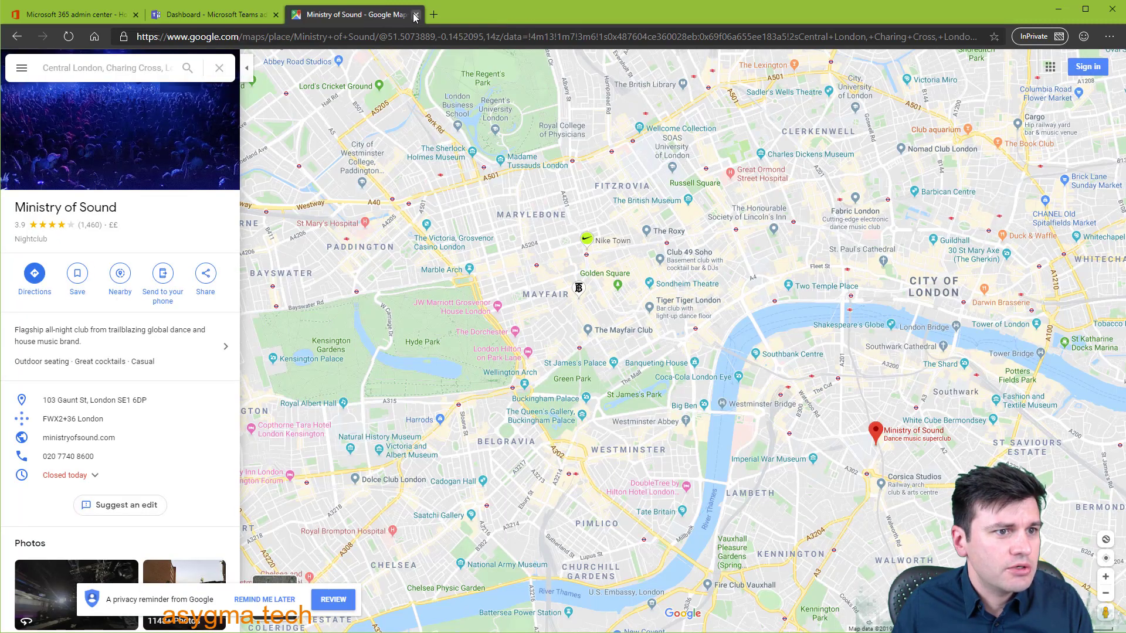
left_click(415, 15)
left_click(255, 209)
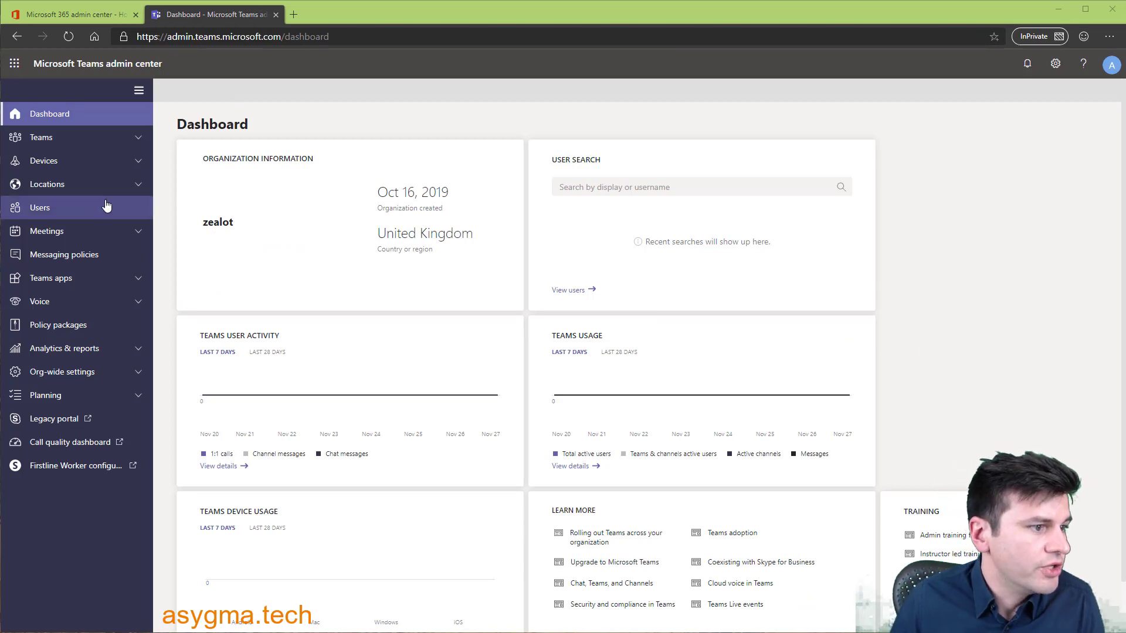
left_click(49, 308)
left_click(67, 327)
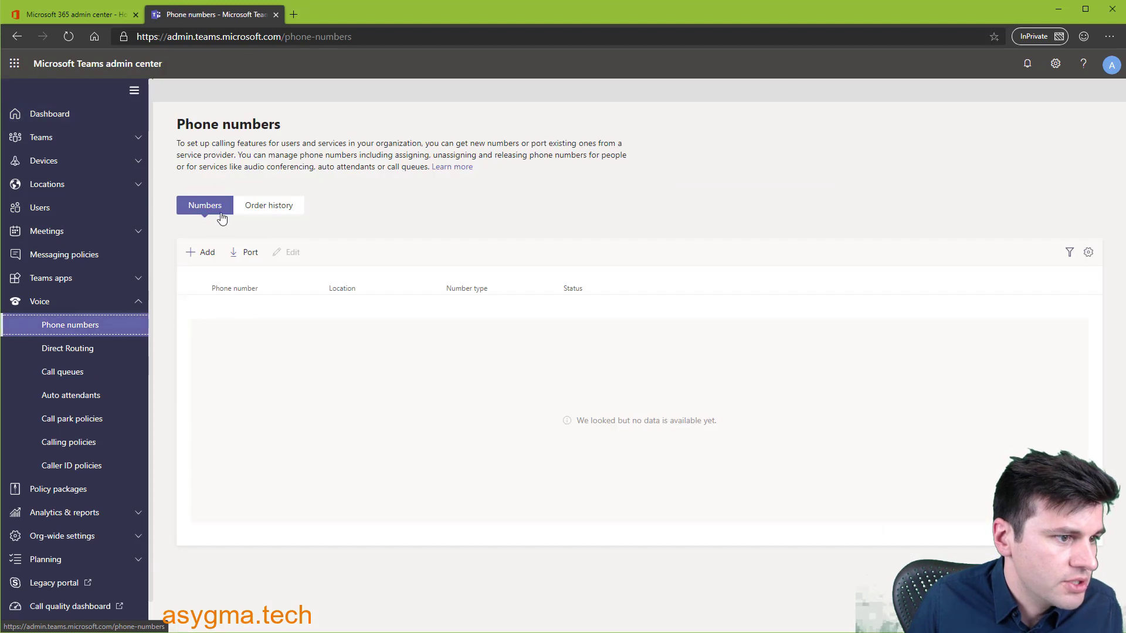
left_click(207, 258)
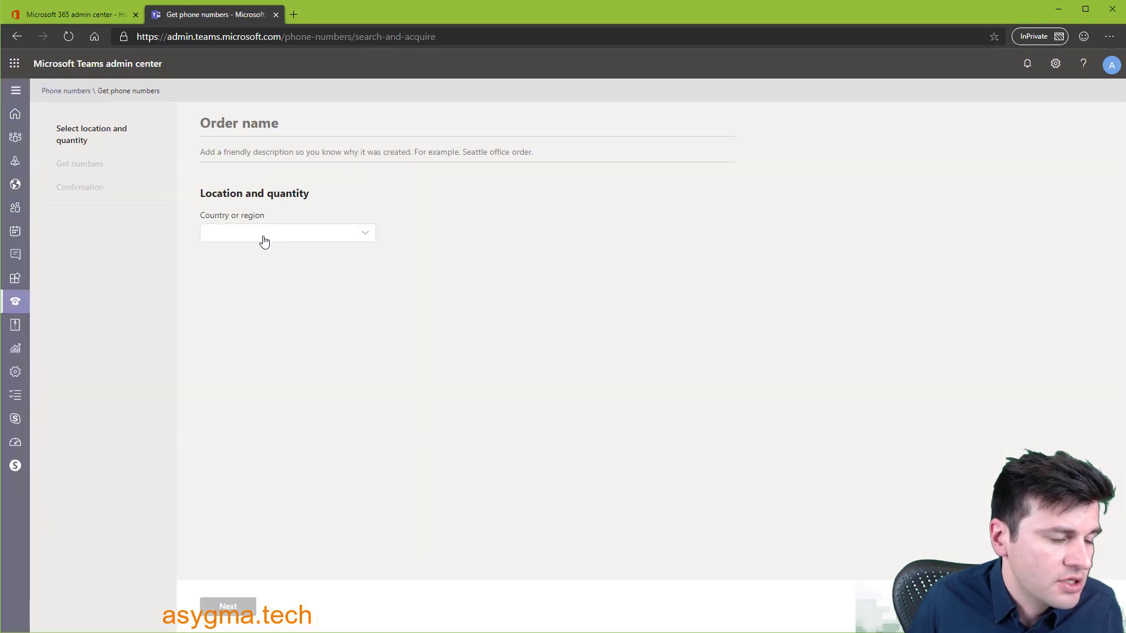
- Set the country to United Kingdom and the number type to User (subscriber)
left_click(278, 240)
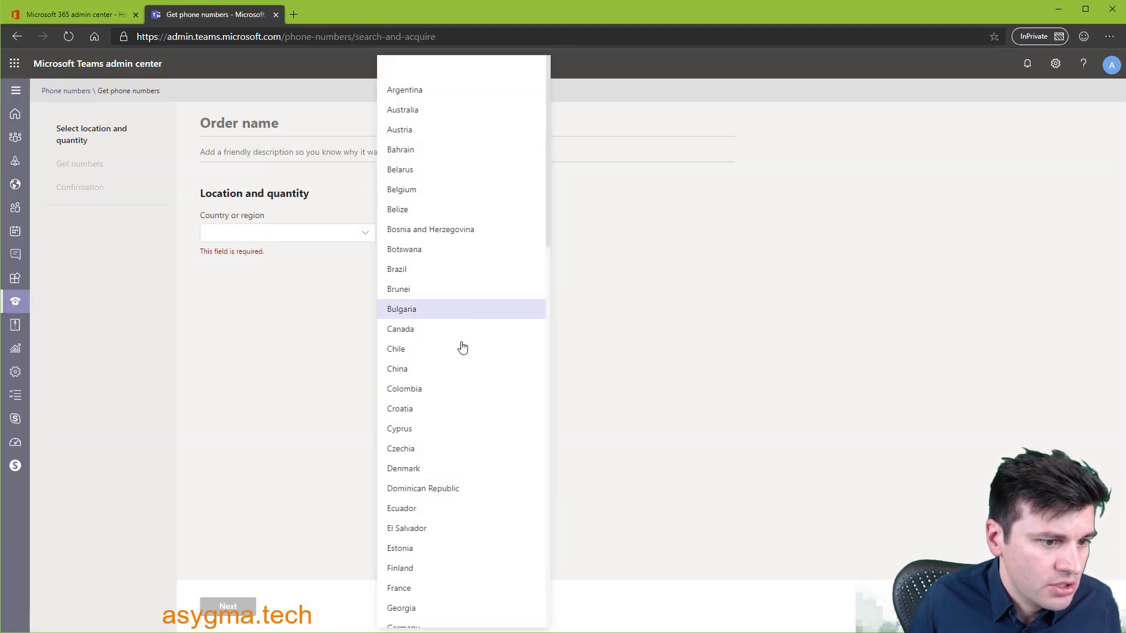
scroll(462, 351, "down", 10)
scroll(462, 359, "down", 6)
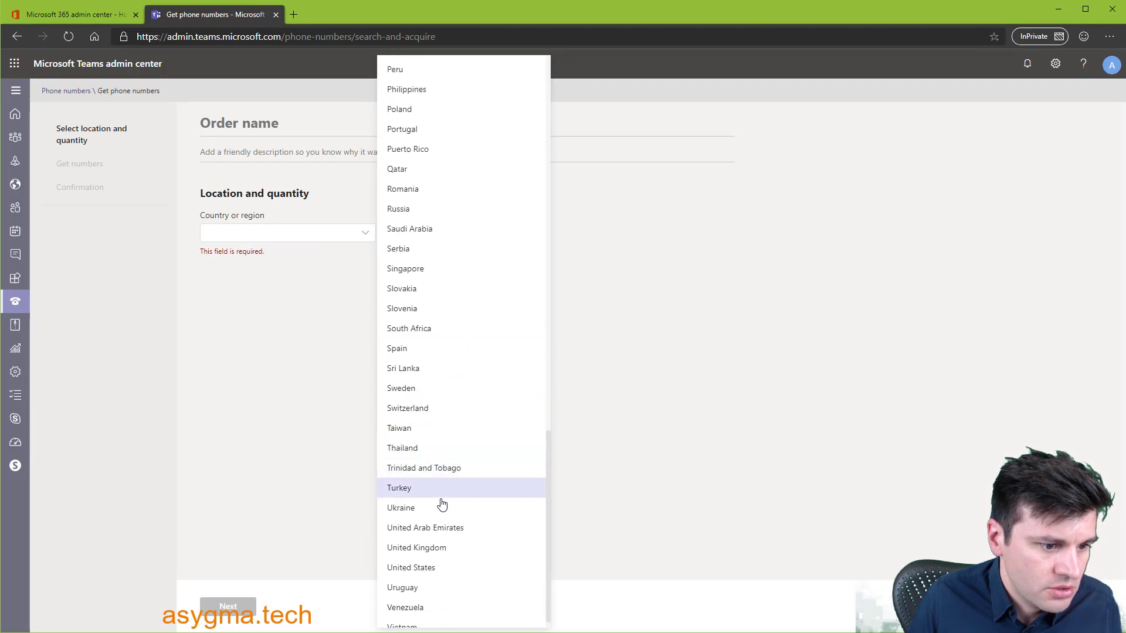
left_click(421, 548)
left_click(290, 273)
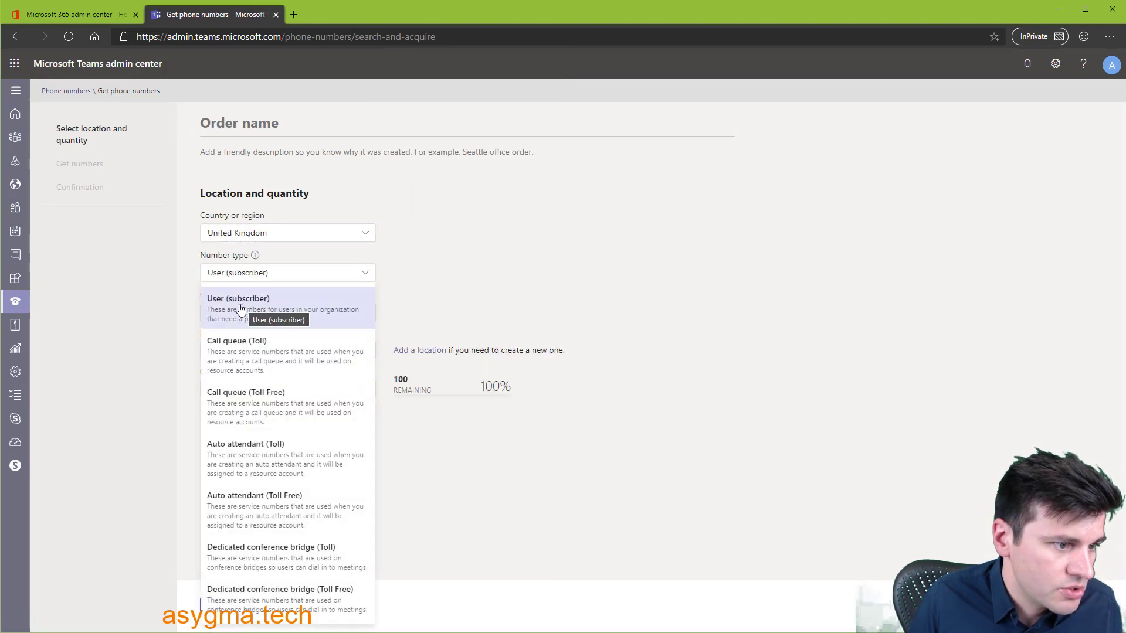
left_click(242, 307)
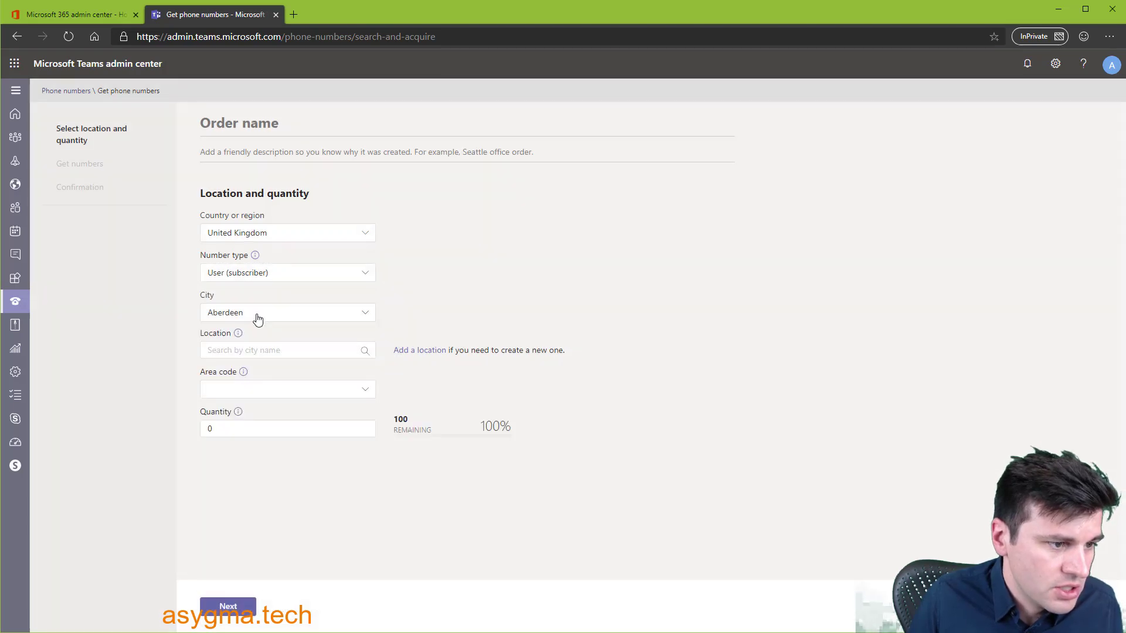
- Choose London as the city and Test company as the location
left_click(255, 317)
scroll(467, 373, "down", 15)
scroll(468, 373, "down", 9)
scroll(425, 425, "down", 2)
left_click(422, 302)
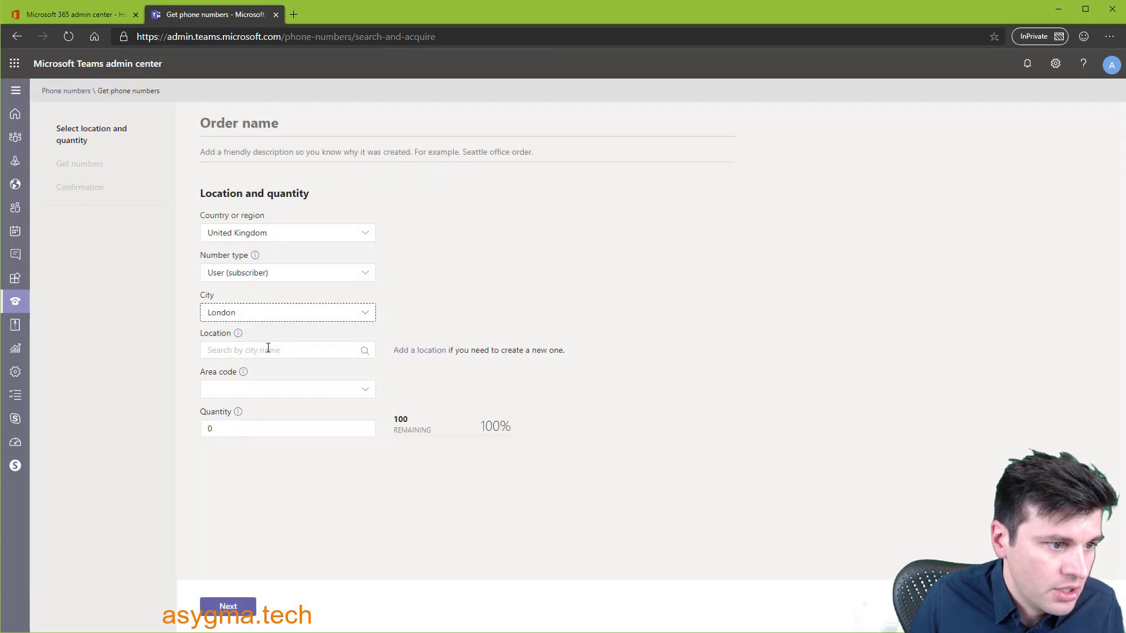
left_click(268, 350)
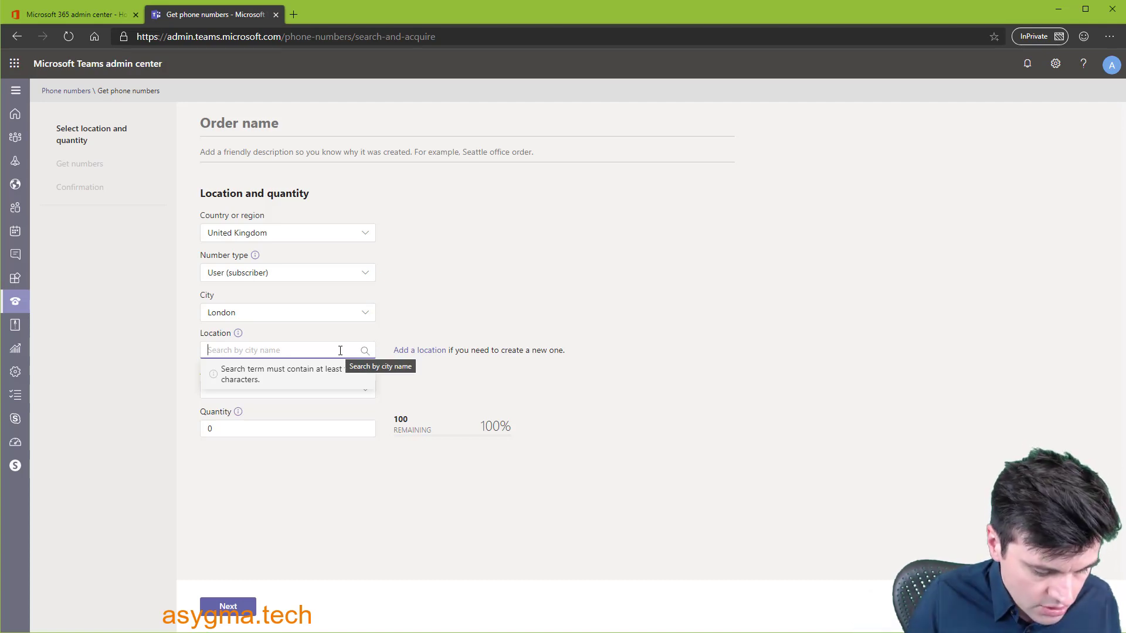
type("london")
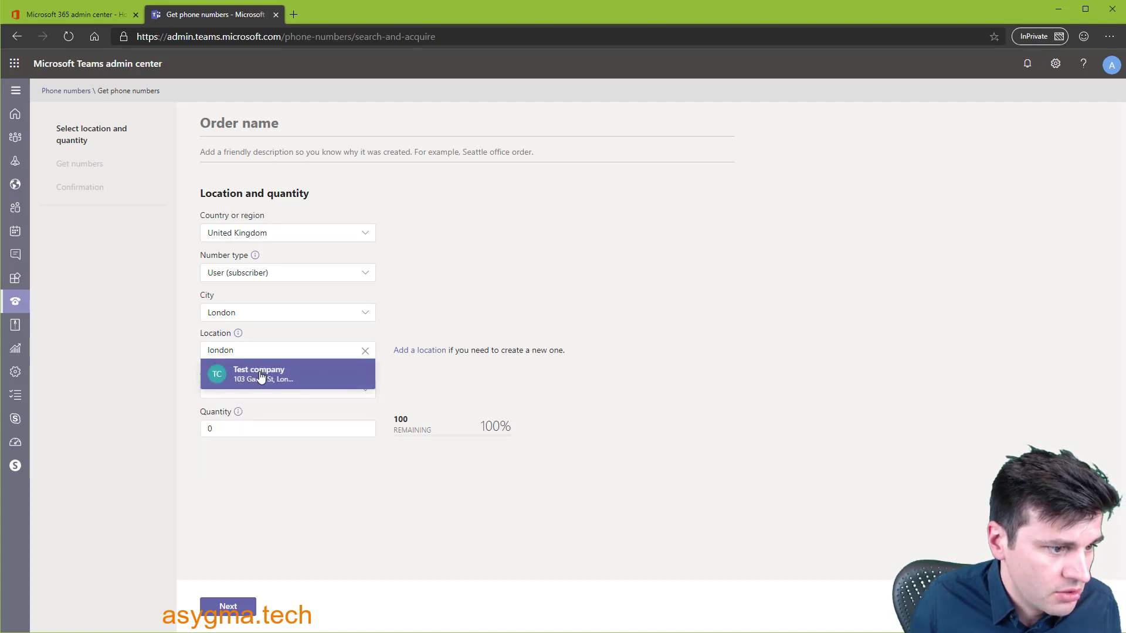
left_click(347, 378)
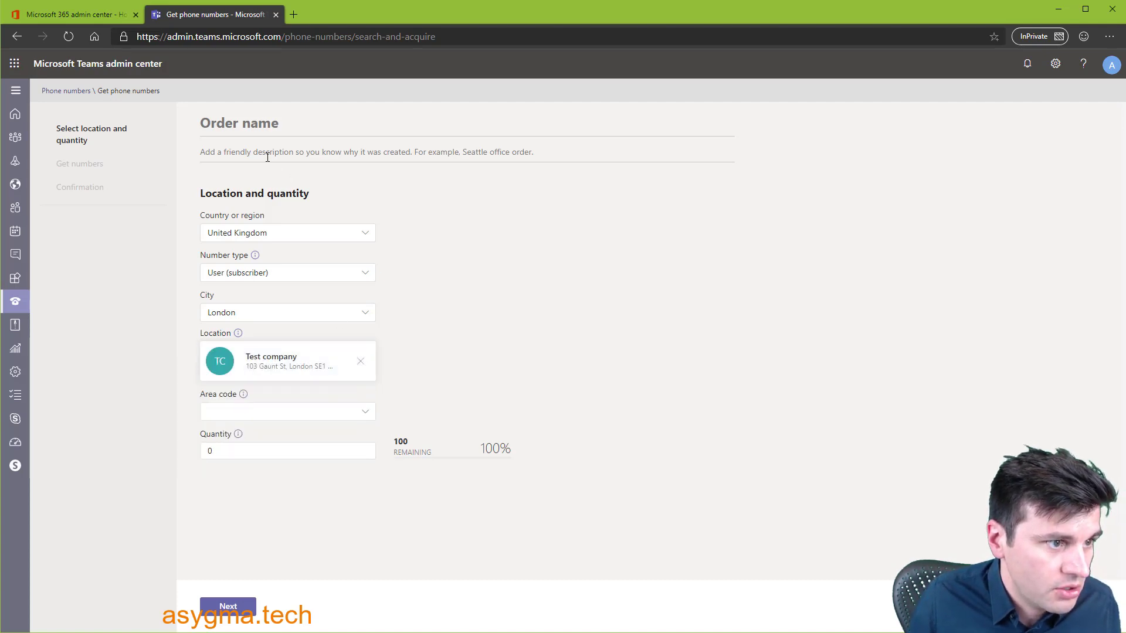
- Enter description 'Office 1', area code 208, quantity 5, and order name 'Office 1'
left_click(258, 149)
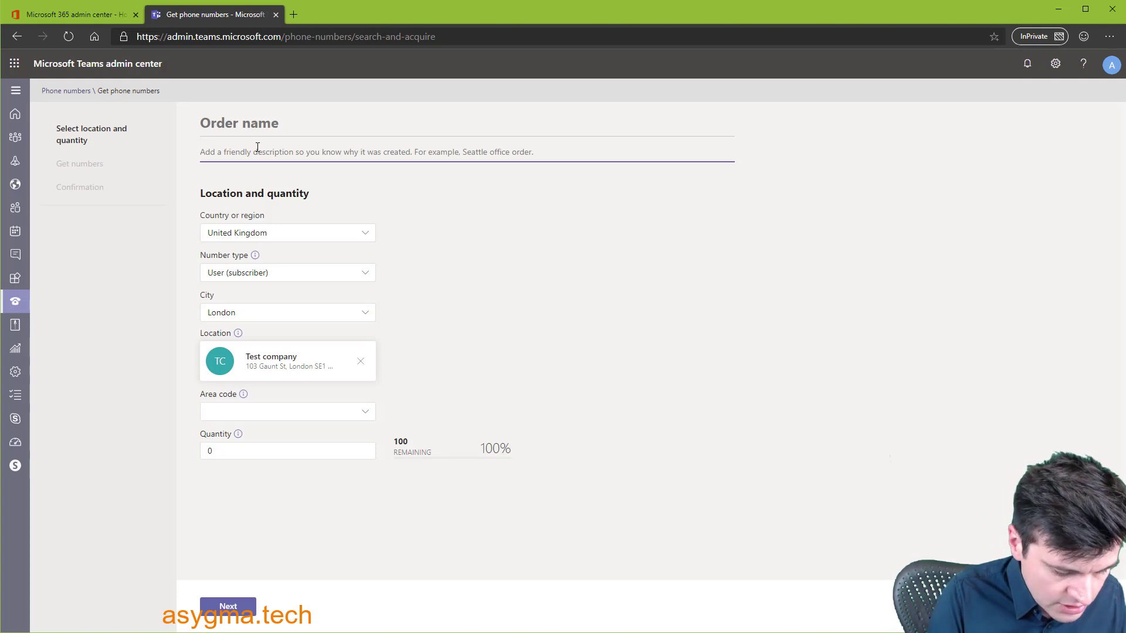
type("Office")
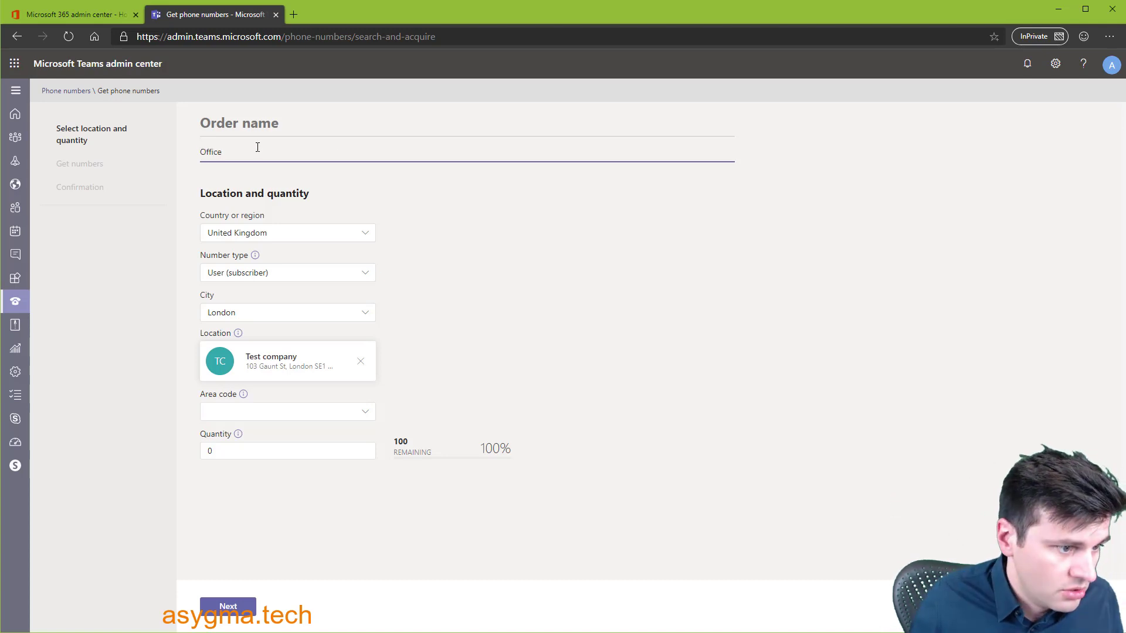
type(" 1")
left_click(254, 413)
left_click(232, 436)
left_click(245, 449)
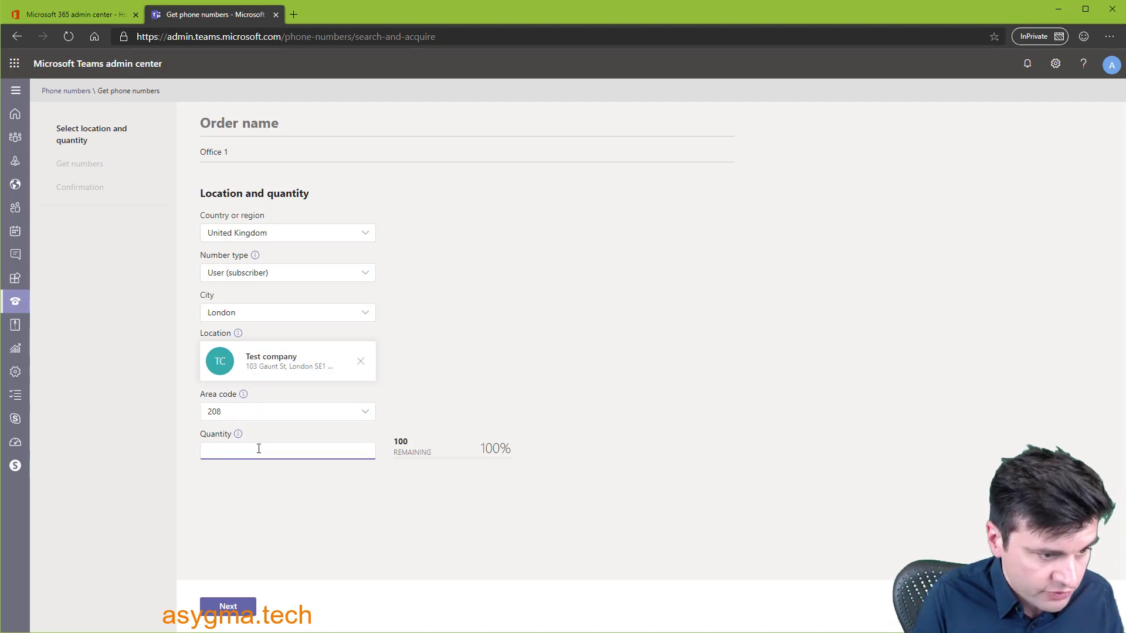
type("5")
left_click(317, 522)
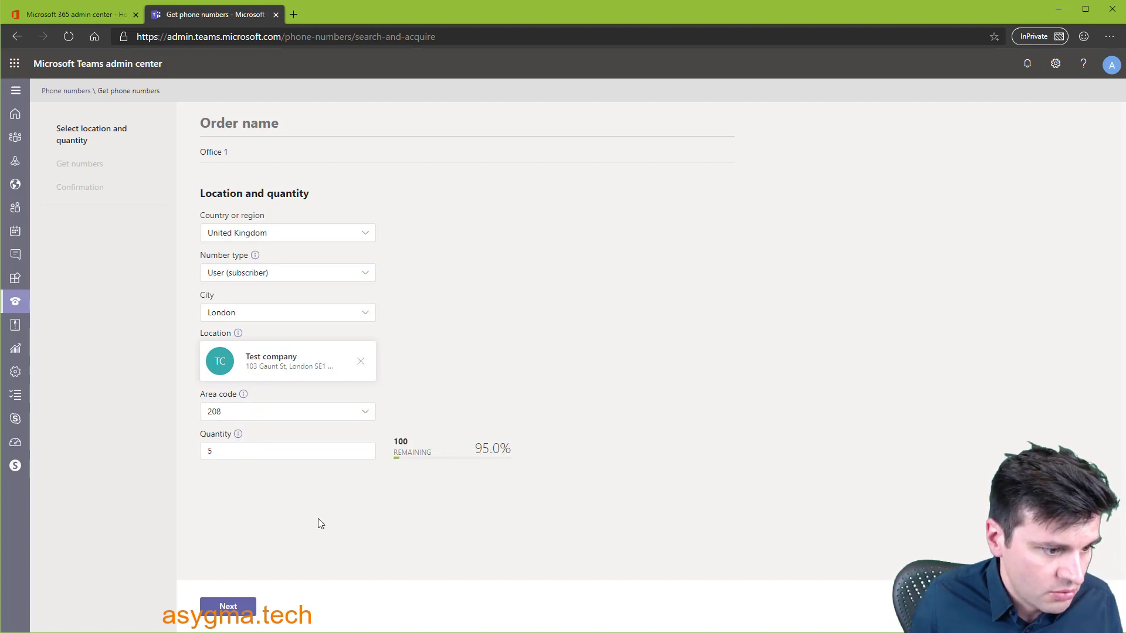
left_click(237, 611)
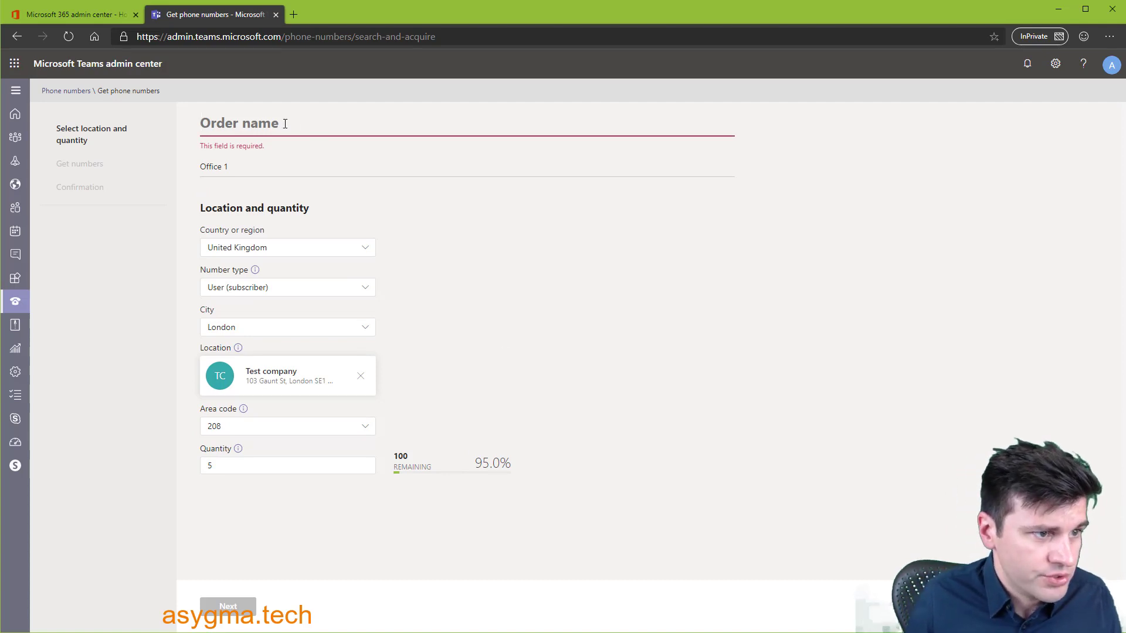
left_click(285, 124)
type("Office 1")
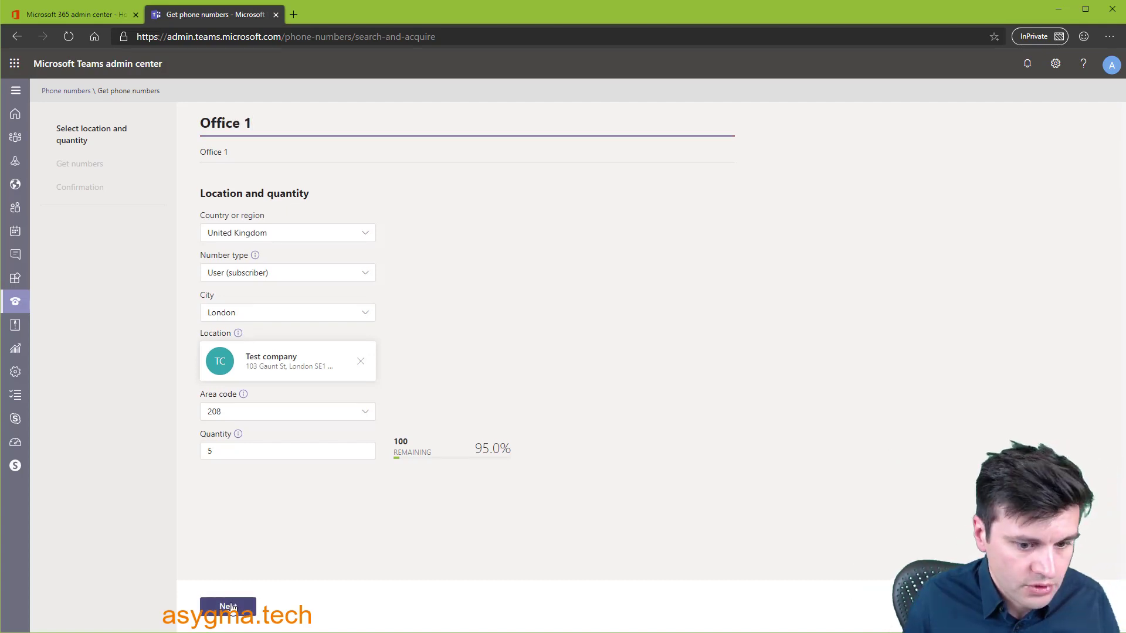
- Reserve the numbers, place the Office 1 order, and finish back on Phone numbers
left_click(229, 607)
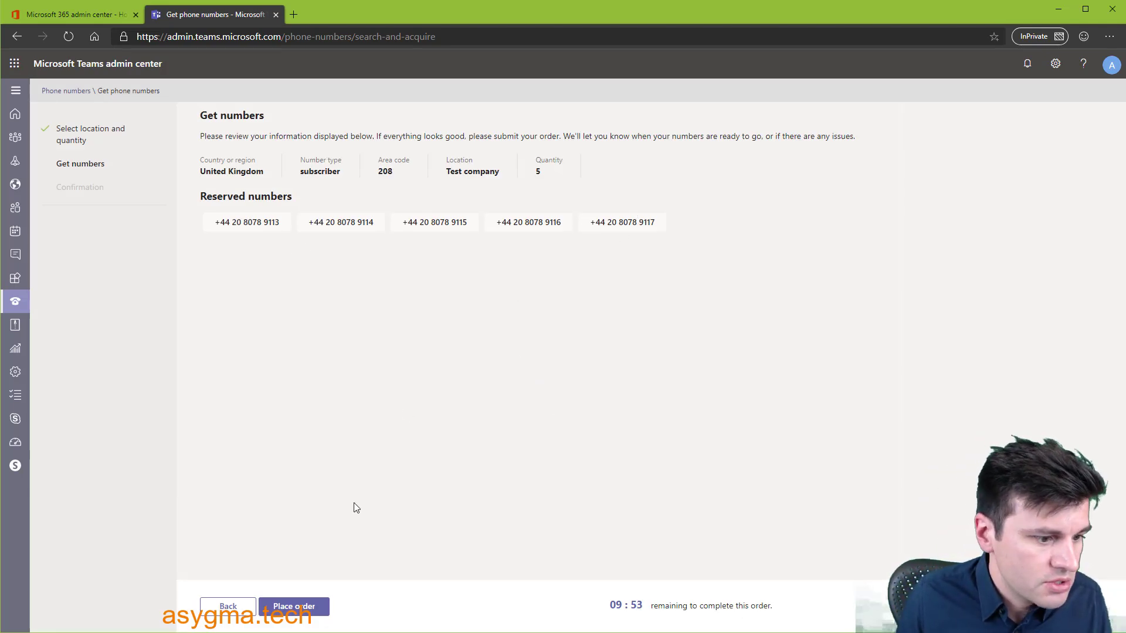
left_click(290, 615)
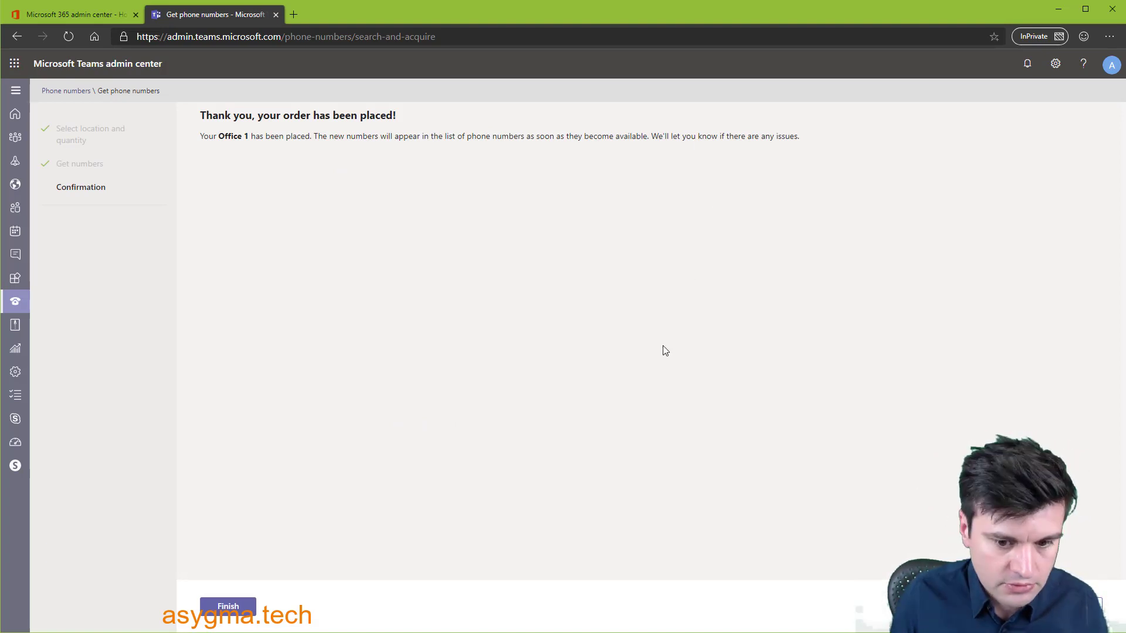
left_click(228, 607)
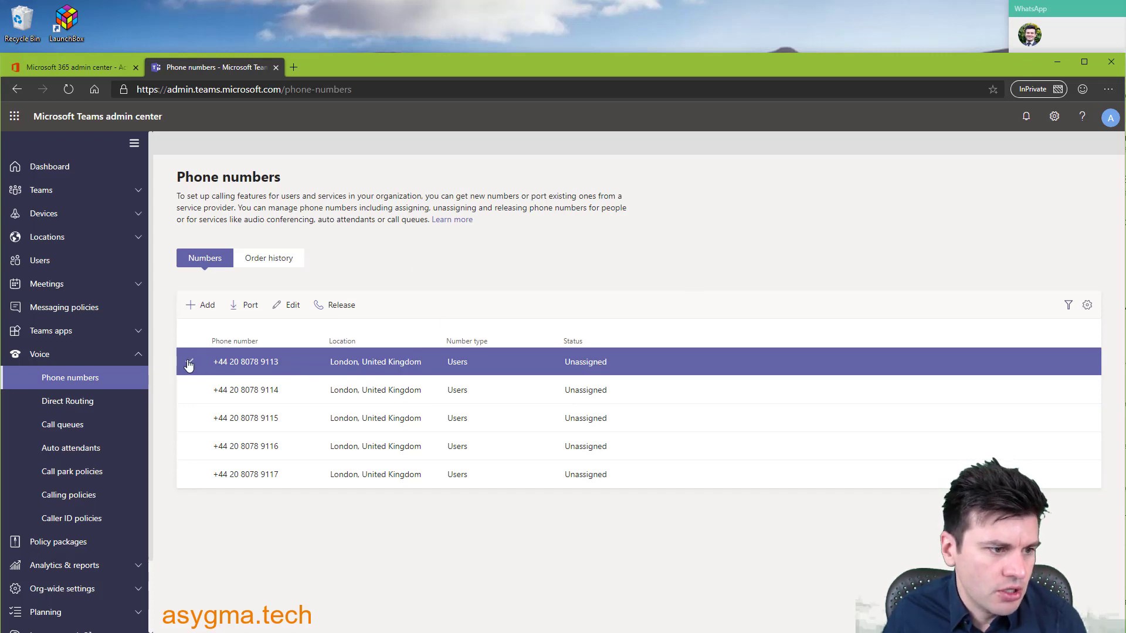
left_click(289, 312)
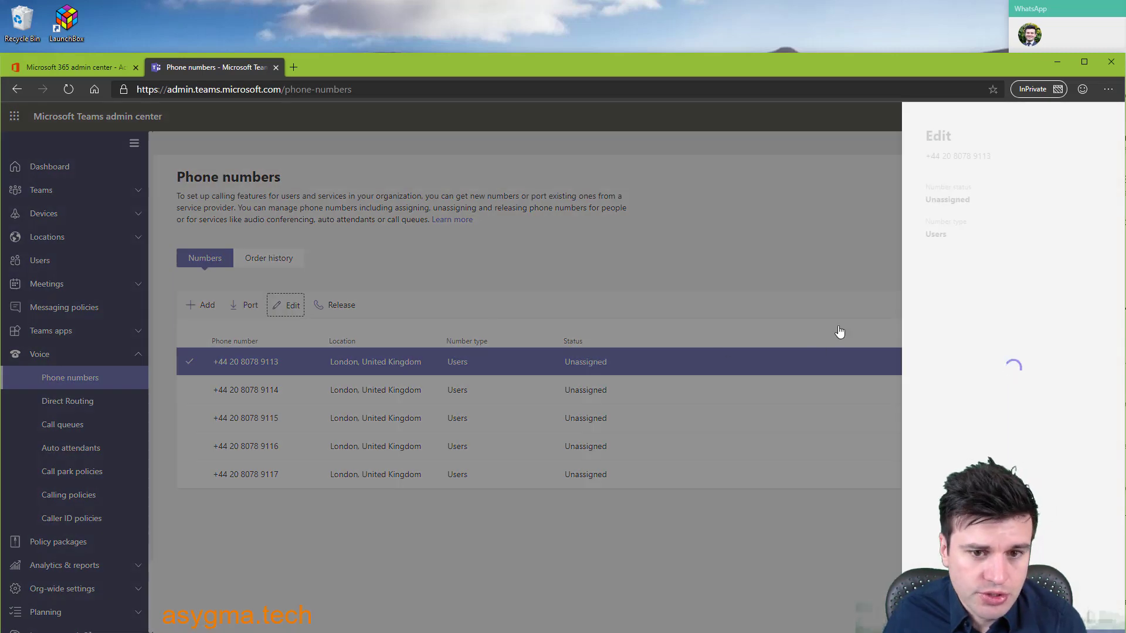
left_click(973, 310)
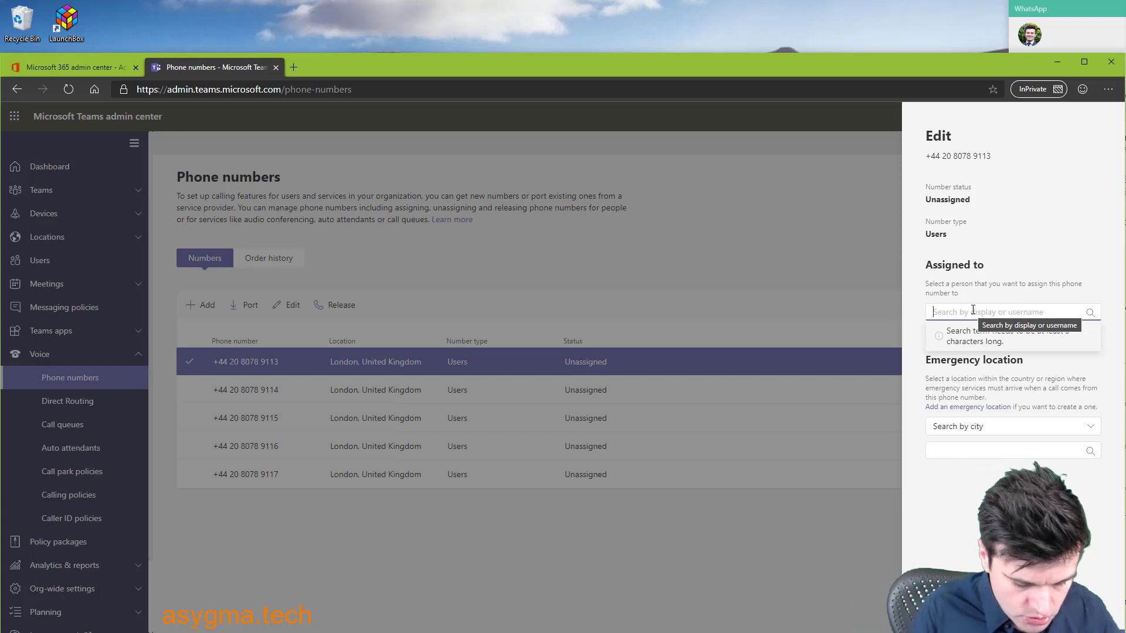
type("john")
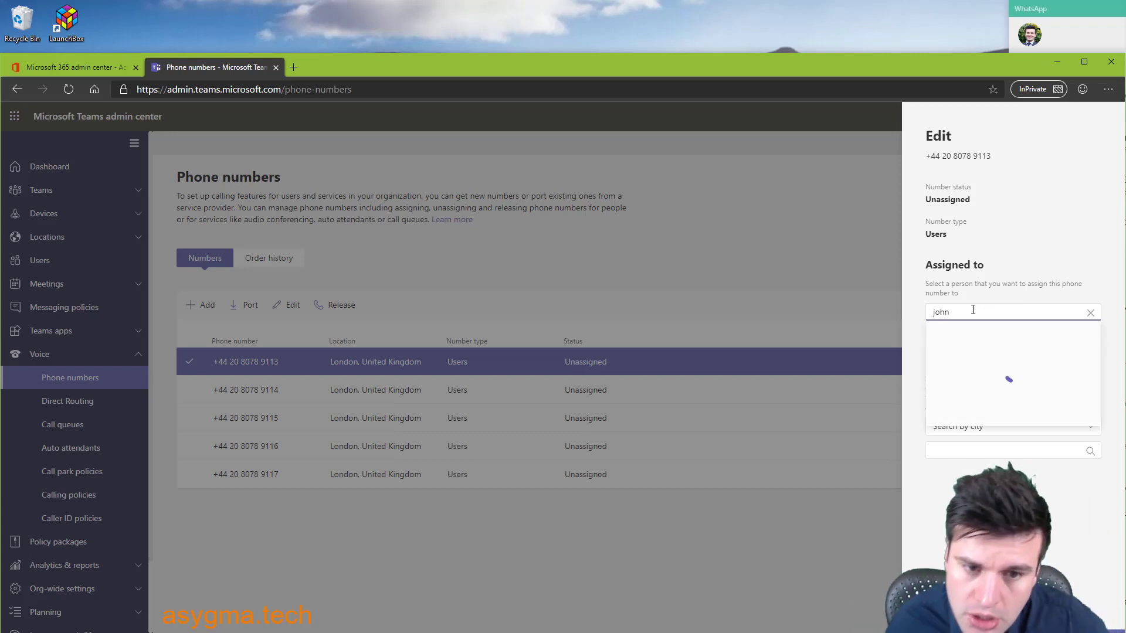
mouse_move(978, 335)
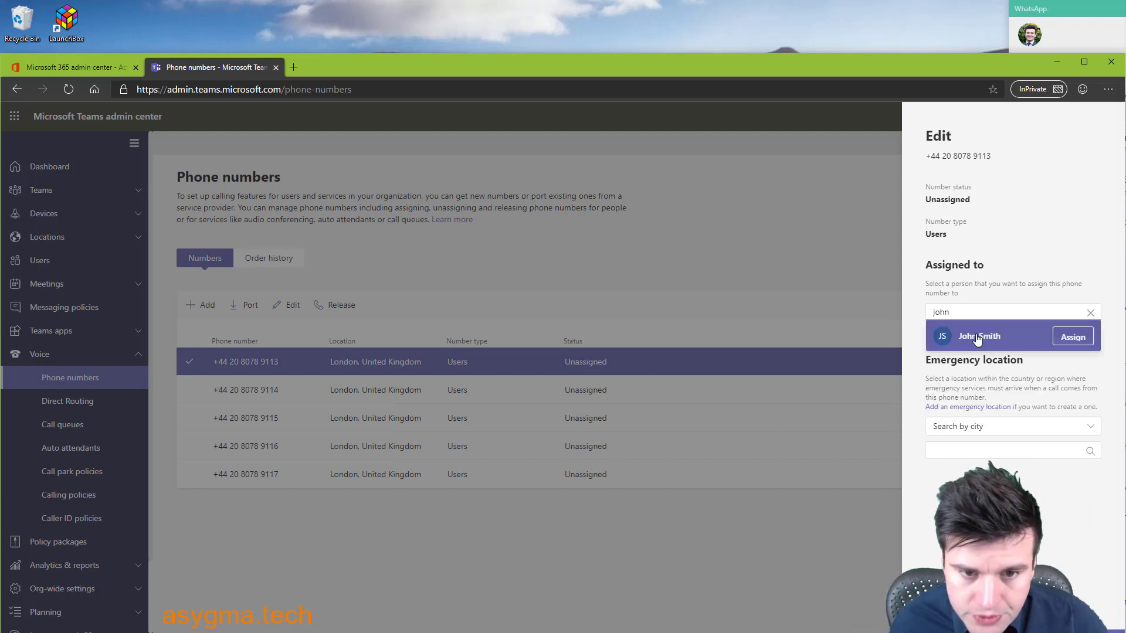
left_click(1073, 337)
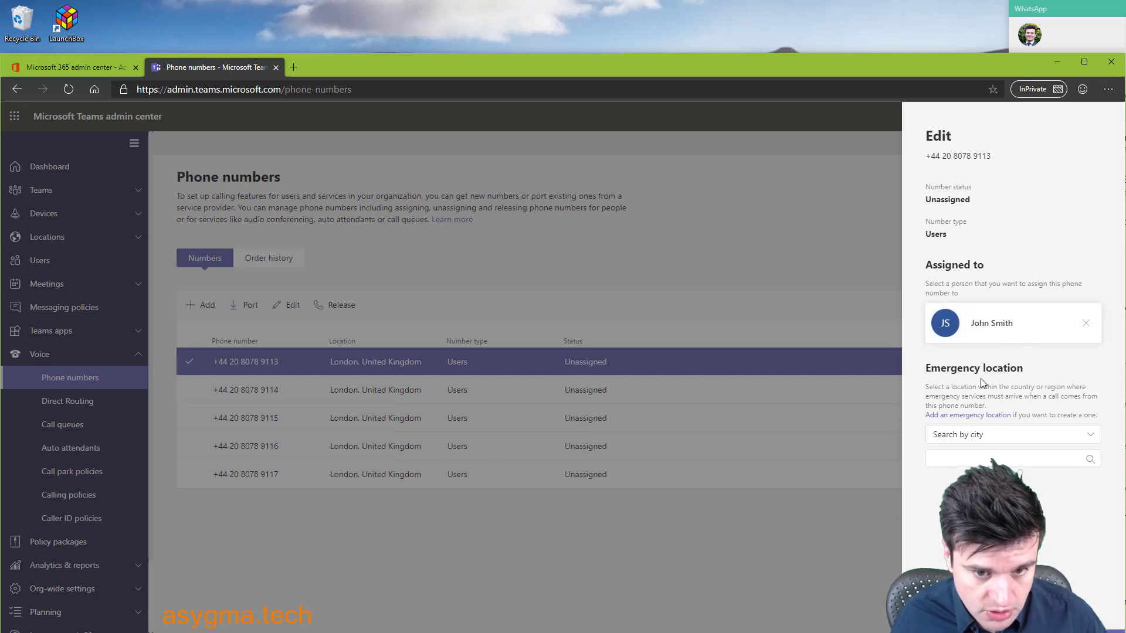
left_click(967, 459)
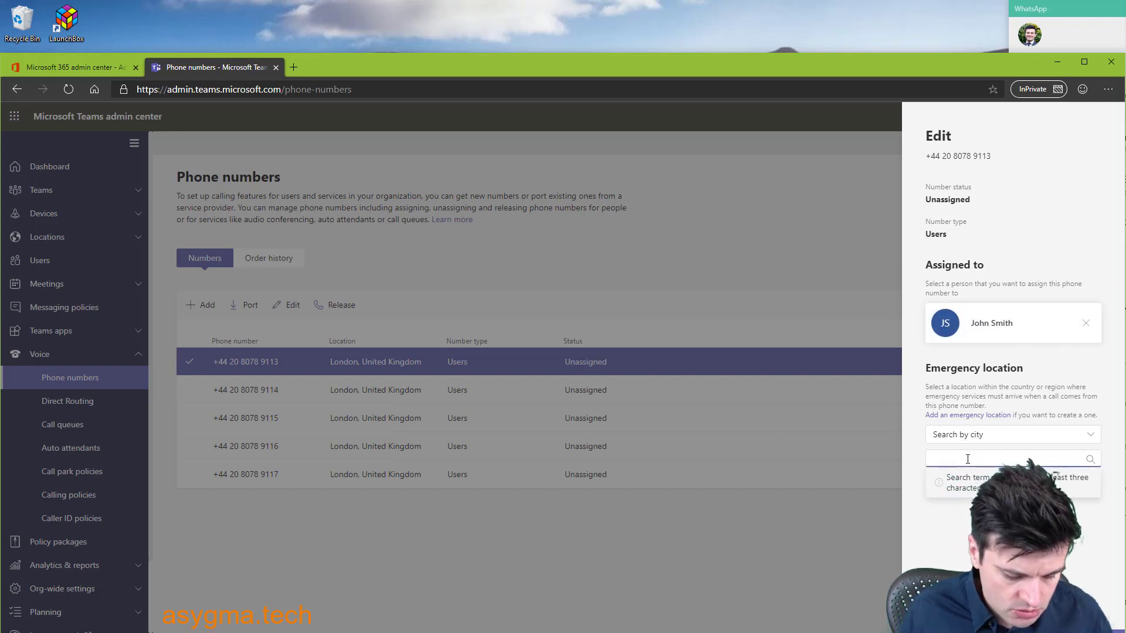
type("lo")
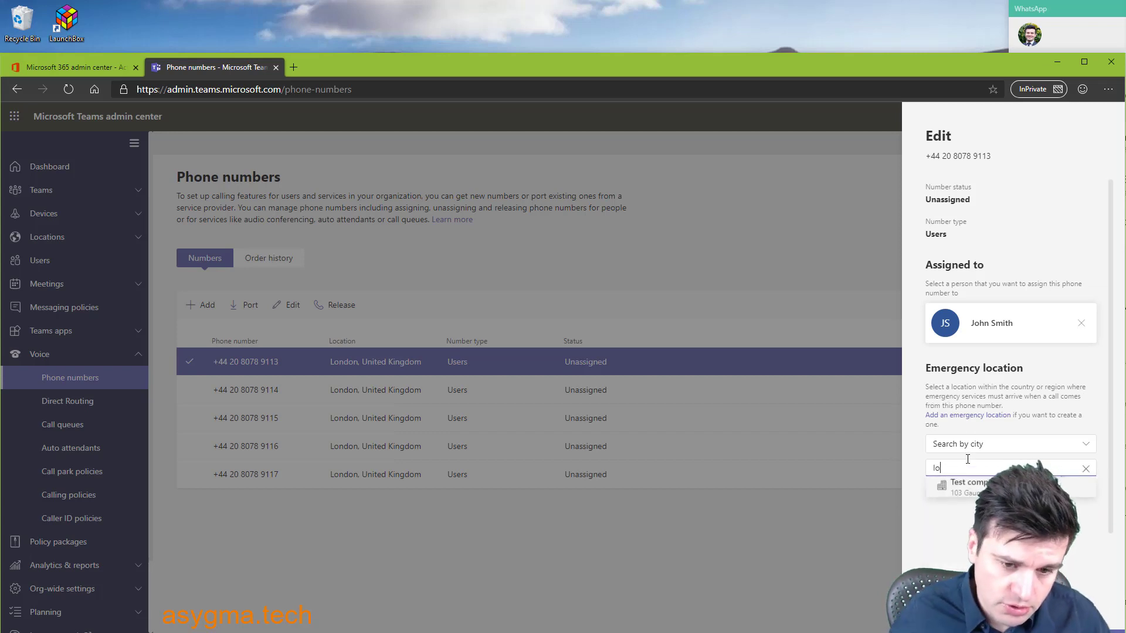
type("ndon")
left_click(1000, 472)
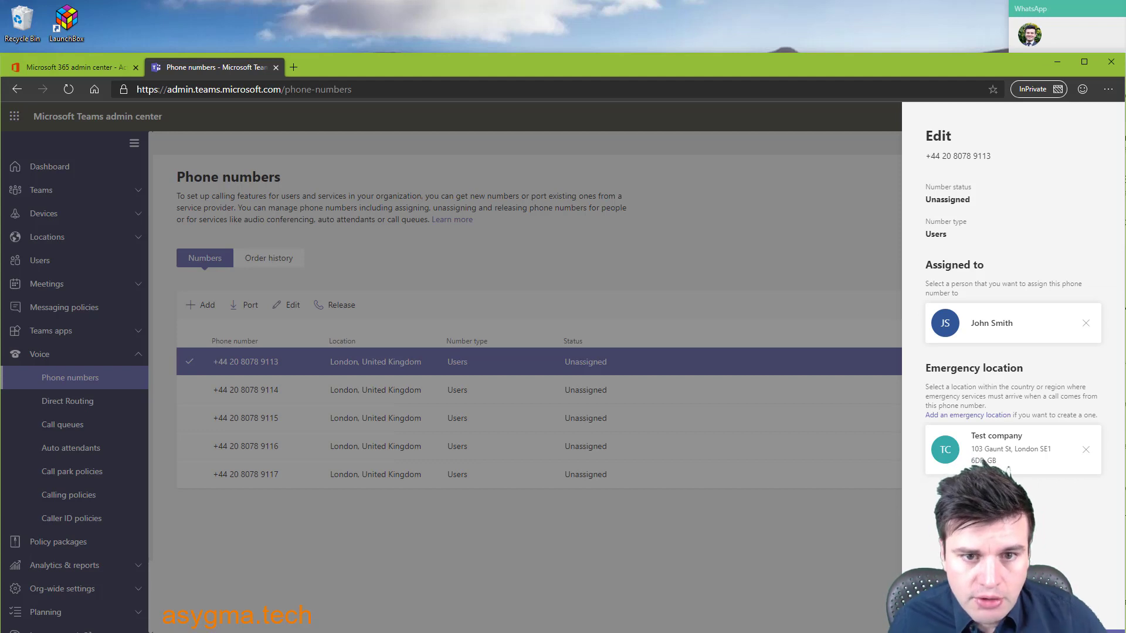
left_click(945, 613)
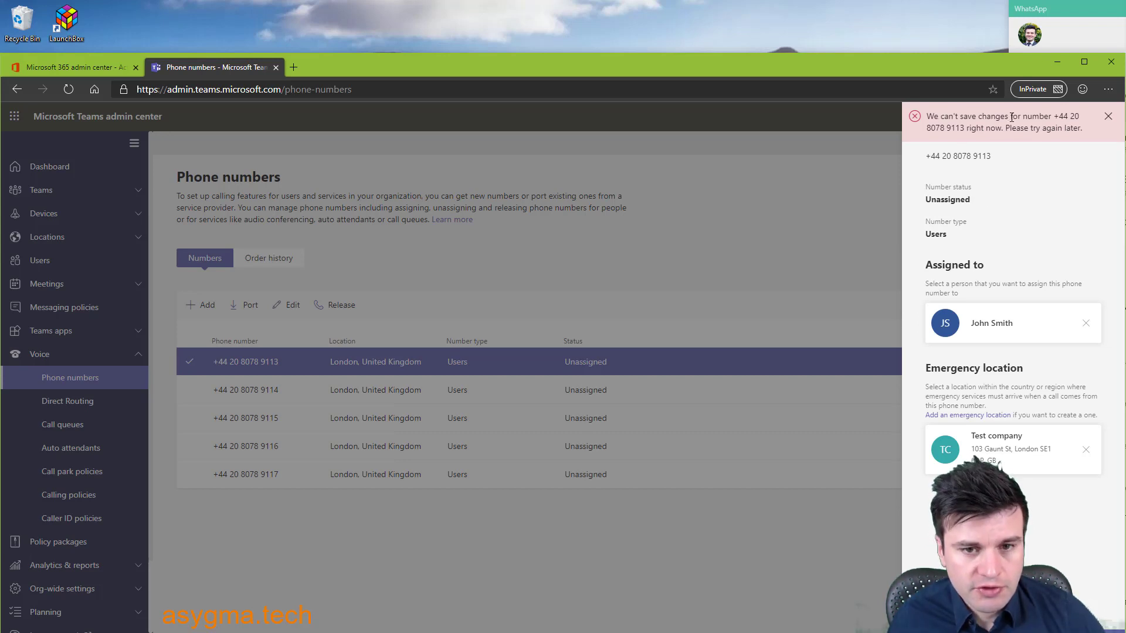
- Dismiss the save error banner
left_click(1104, 118)
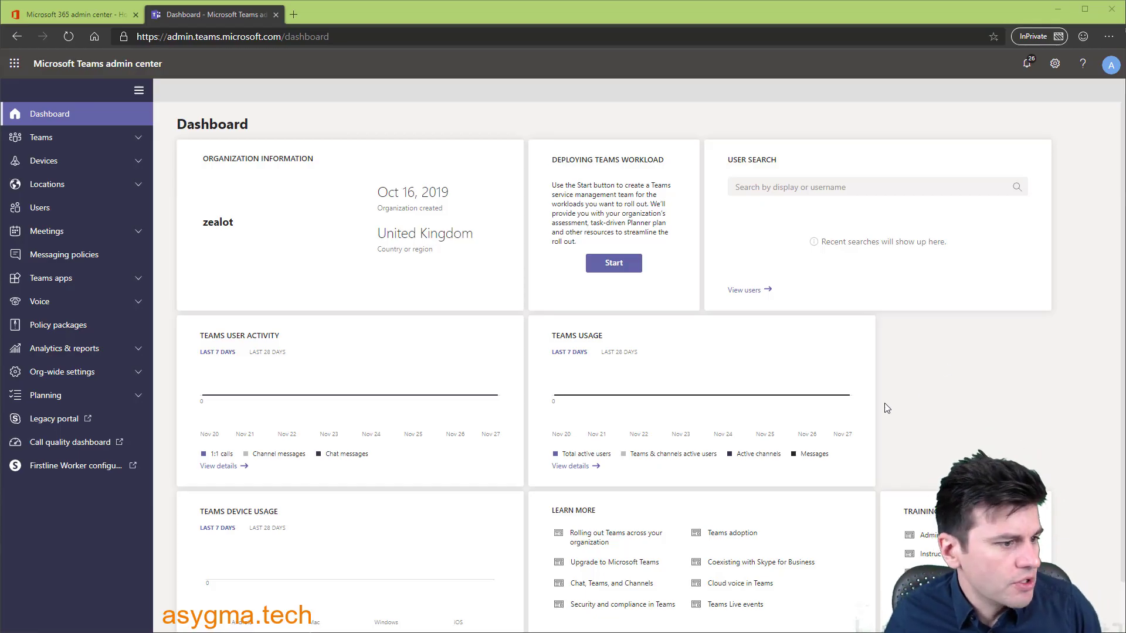
- Open the legacy Skype for Business voice phone numbers list, glancing at voice users first
left_click(51, 420)
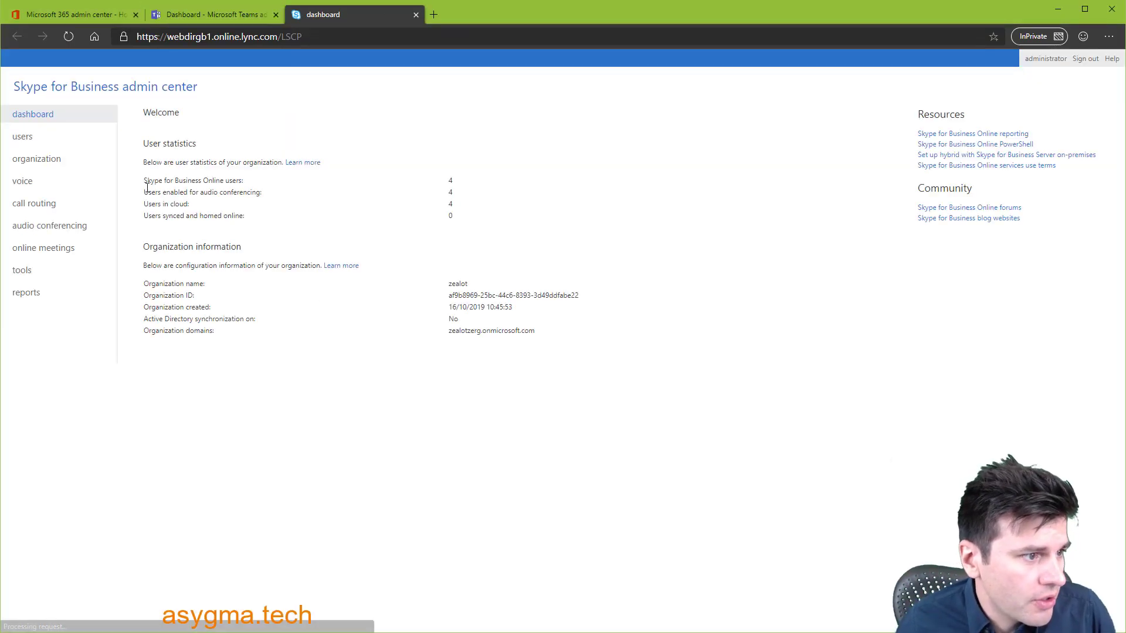
left_click(32, 181)
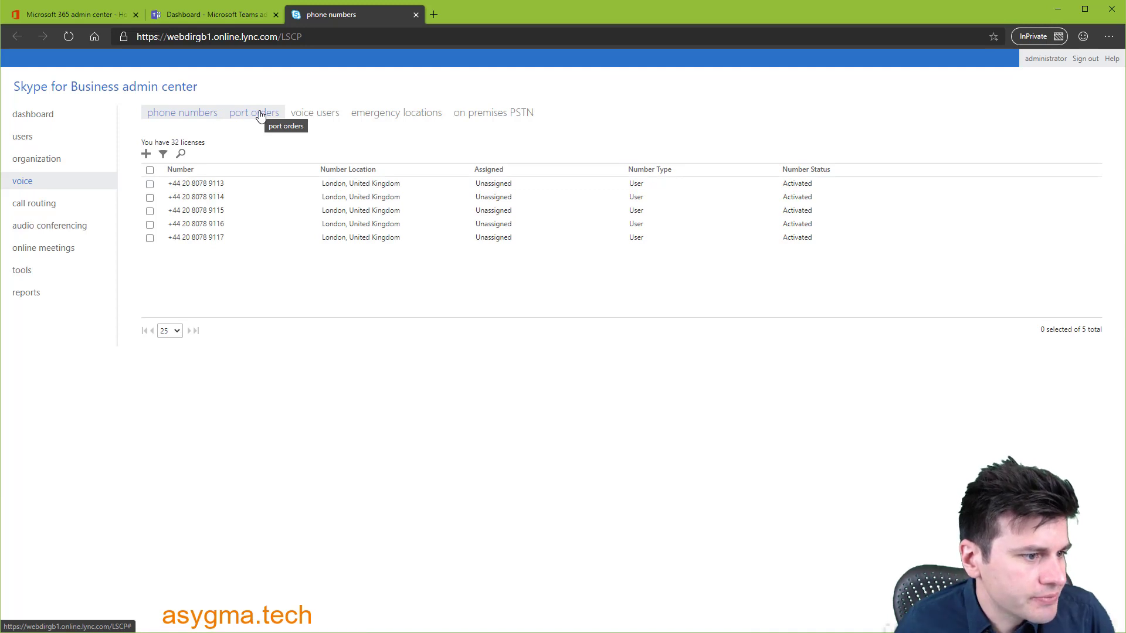
left_click(306, 113)
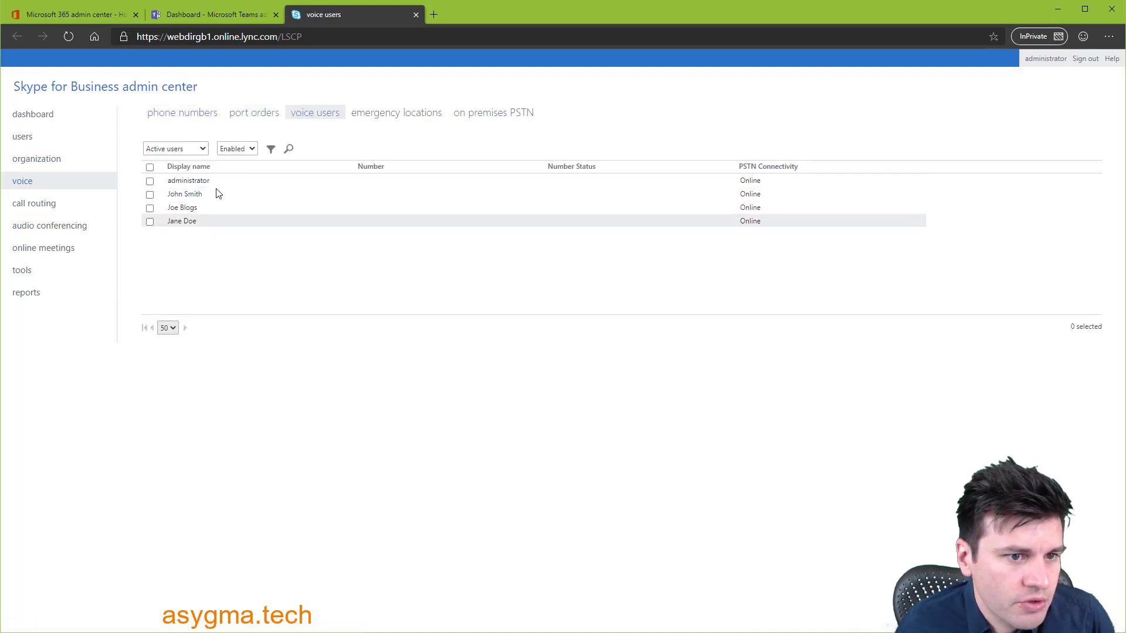
left_click(171, 115)
left_click(149, 184)
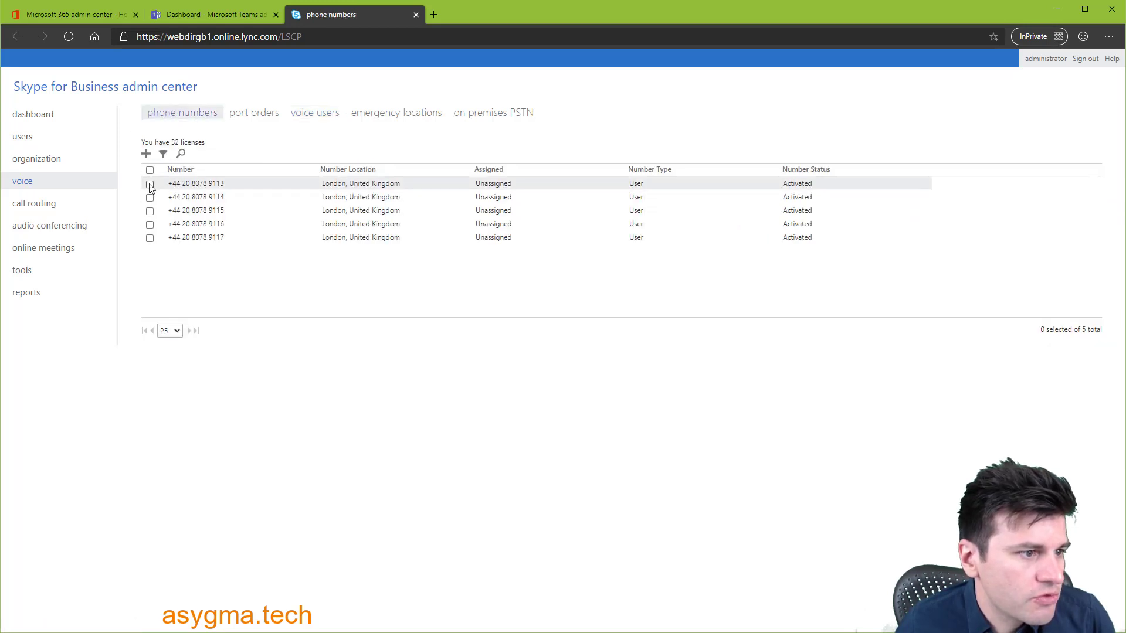
left_click(951, 218)
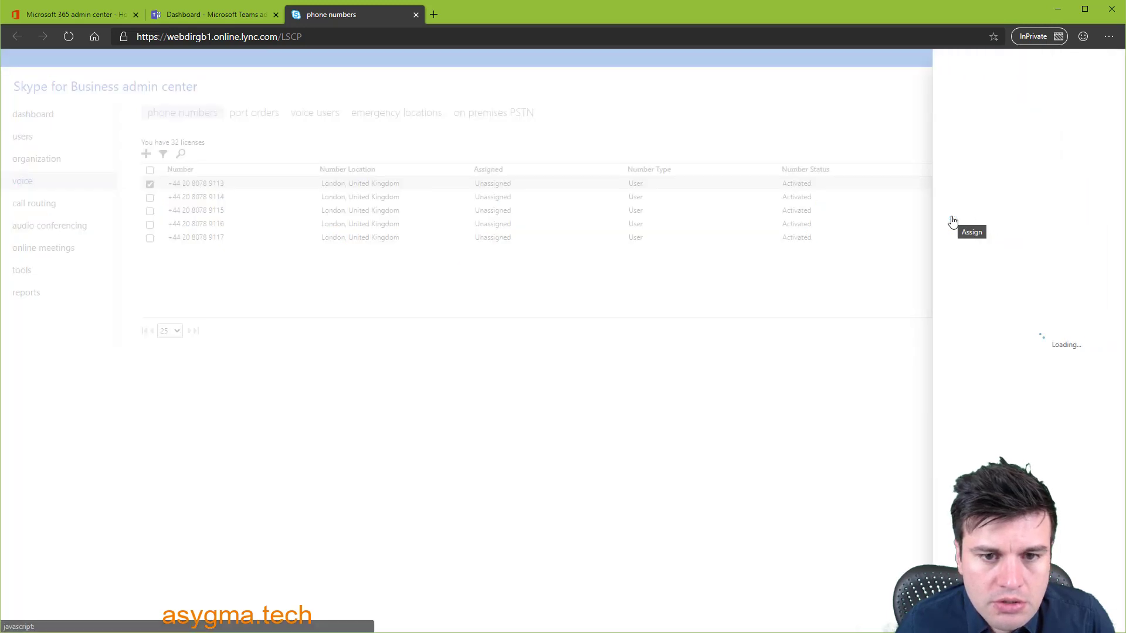
left_click(914, 179)
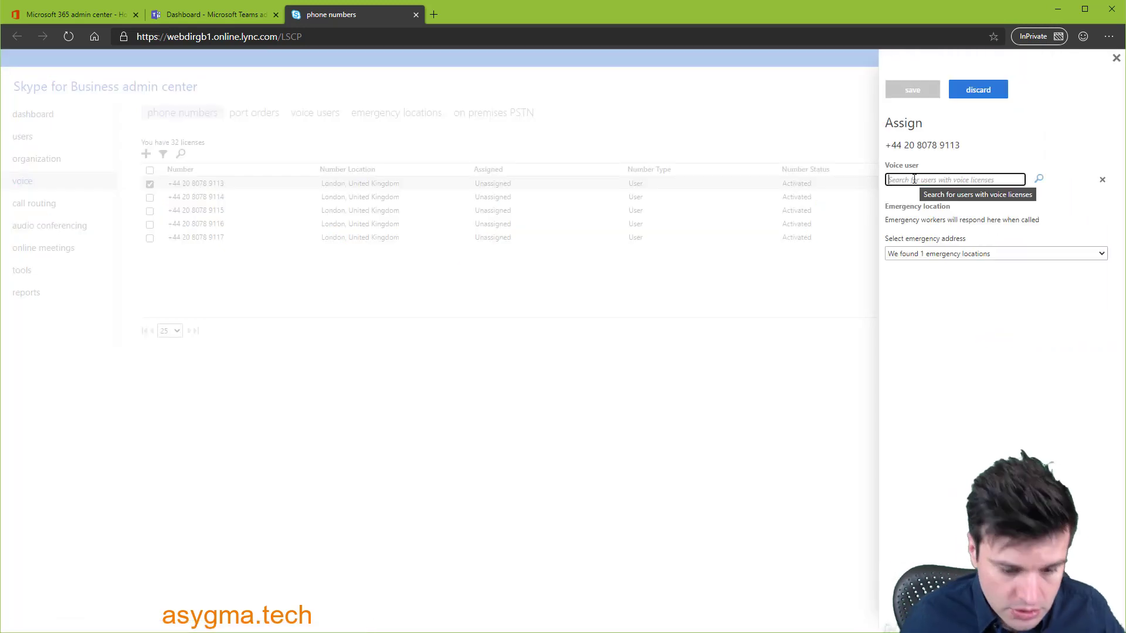
type("john")
left_click(1040, 182)
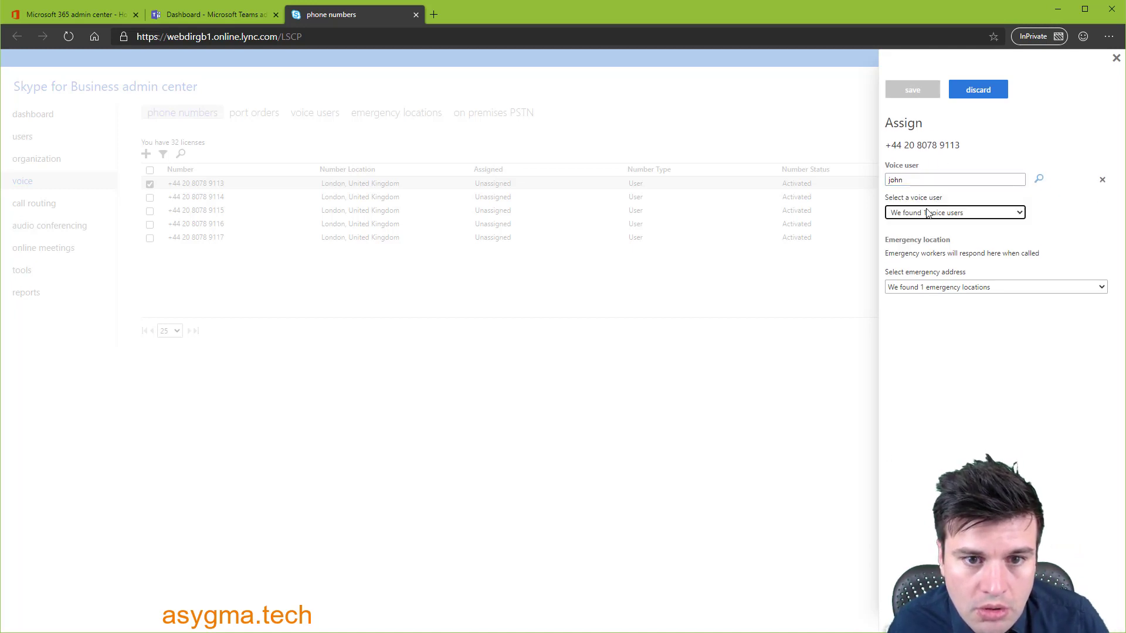
left_click(936, 215)
left_click(928, 237)
- Set Main office as the emergency address, save, and accept the disclaimer
left_click(926, 286)
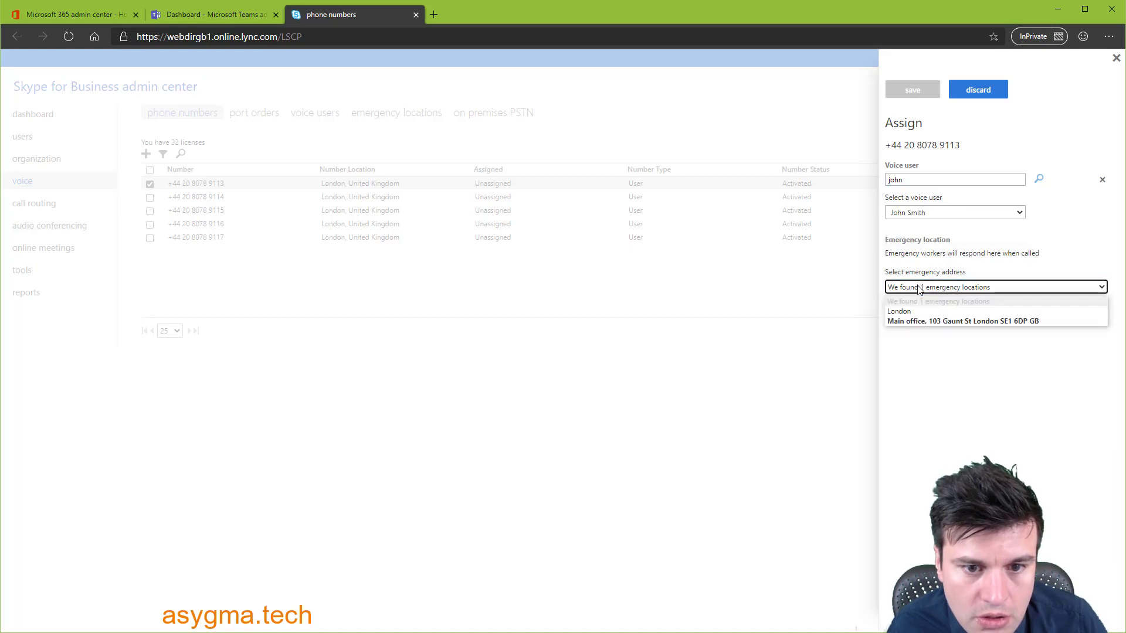
left_click(924, 319)
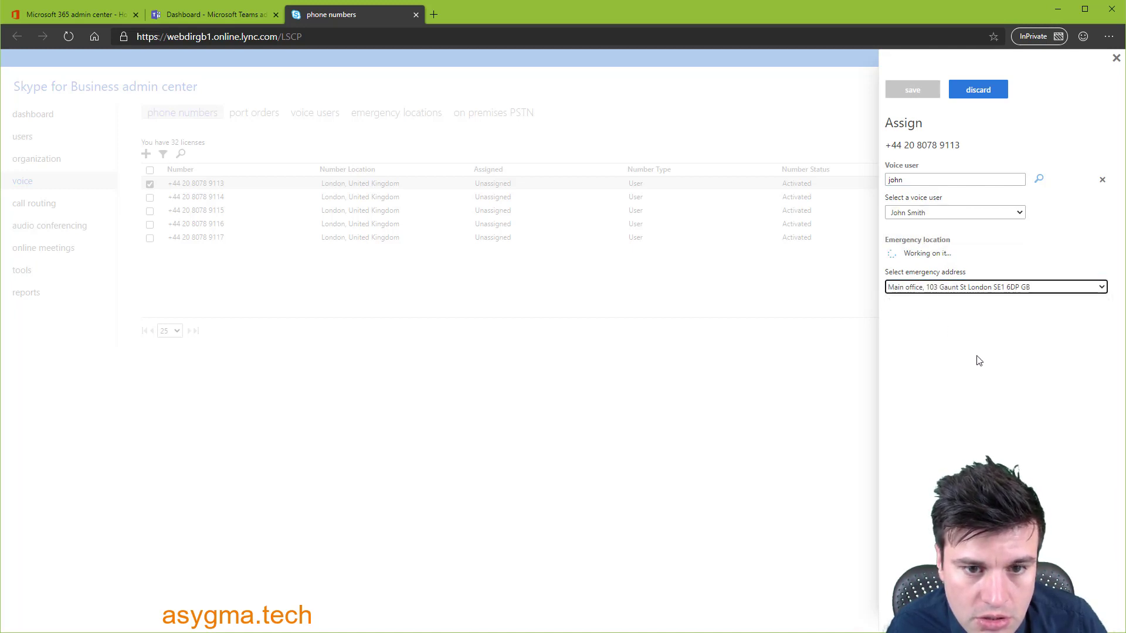
left_click(918, 93)
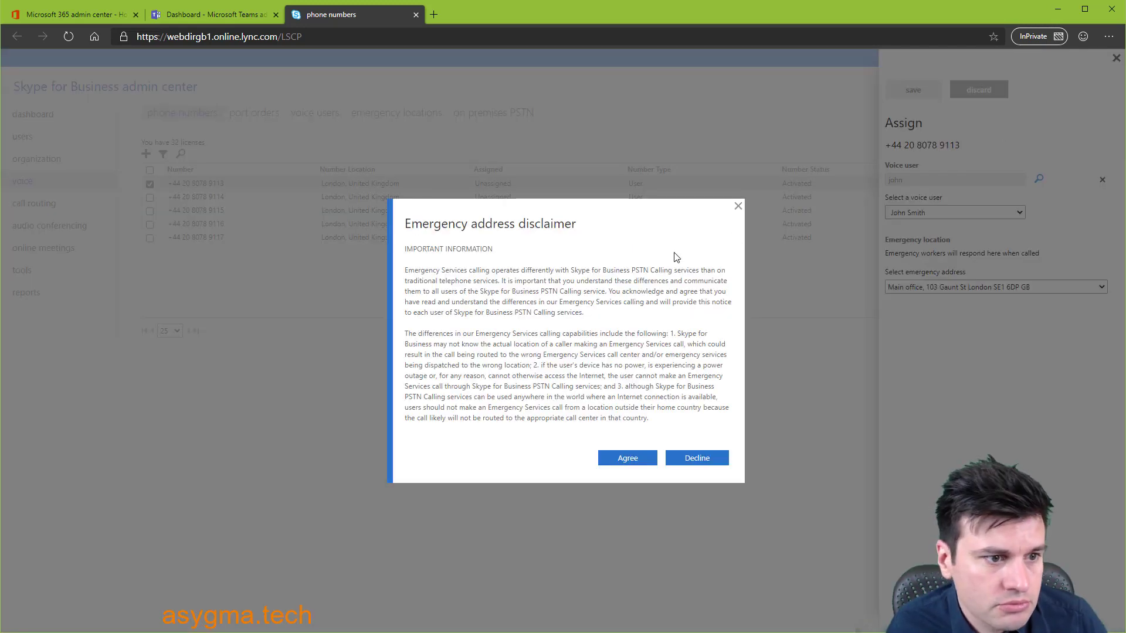
left_click(620, 459)
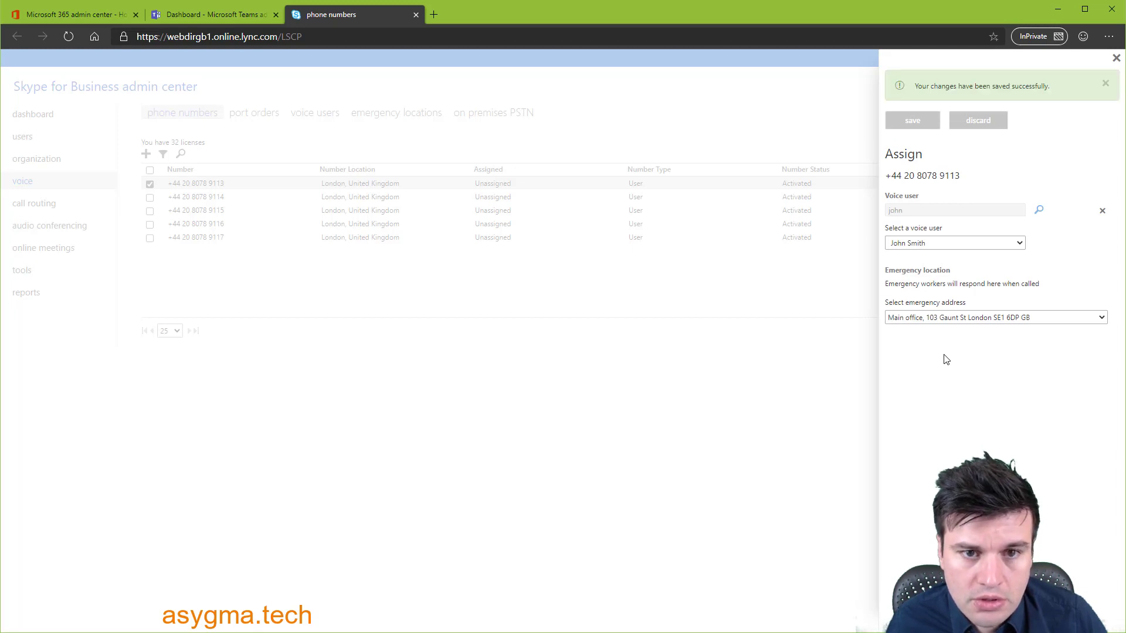
left_click(1106, 85)
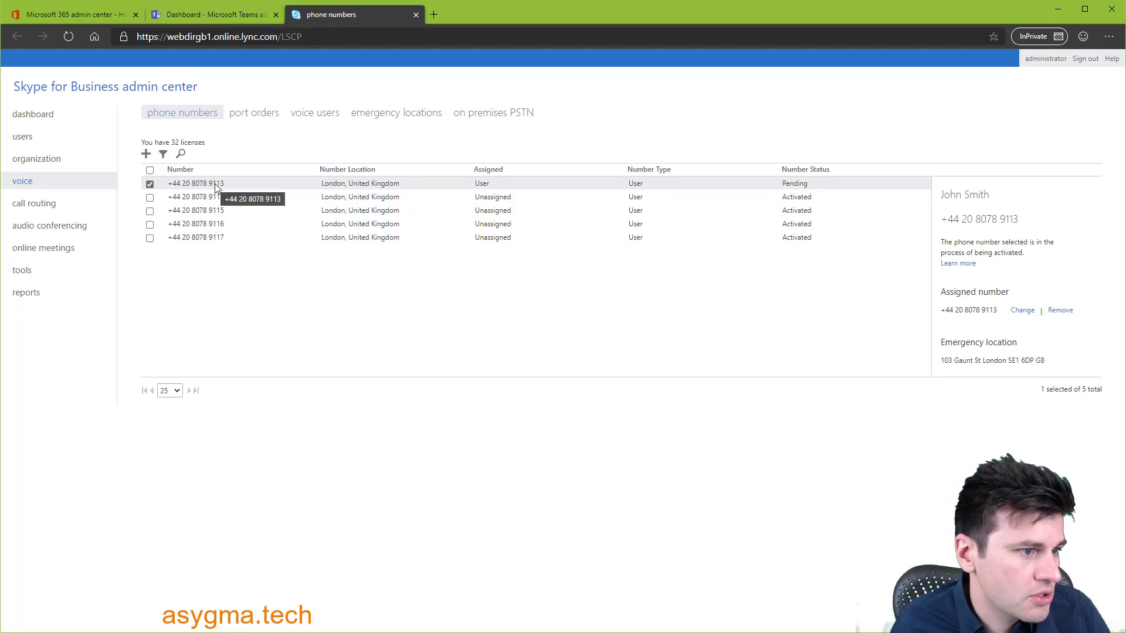
left_click(213, 15)
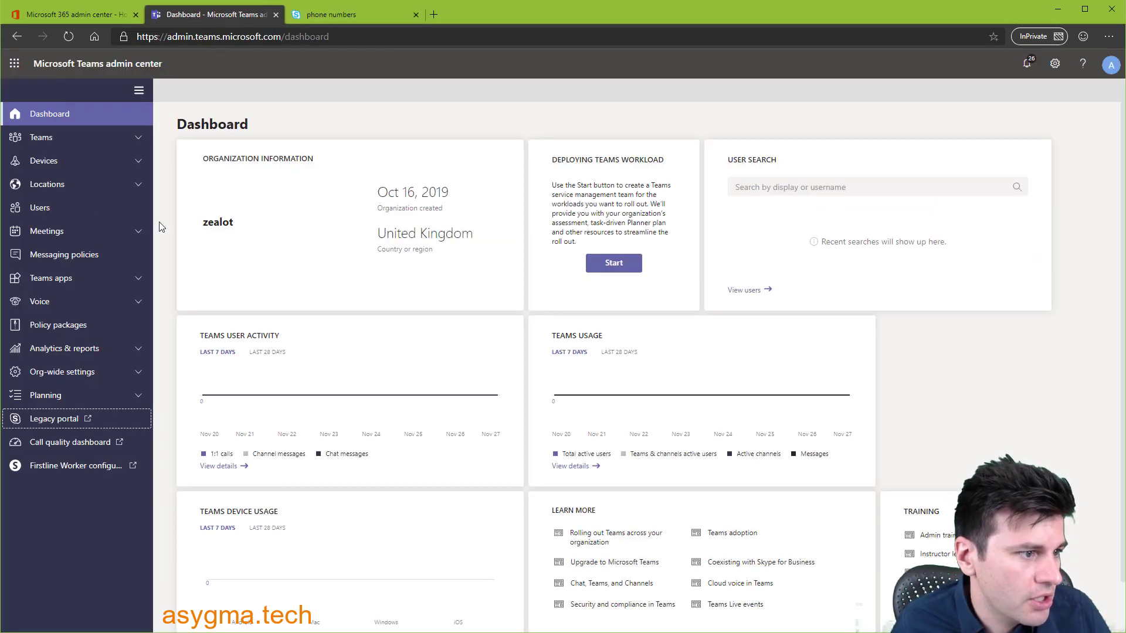
left_click(62, 304)
left_click(65, 326)
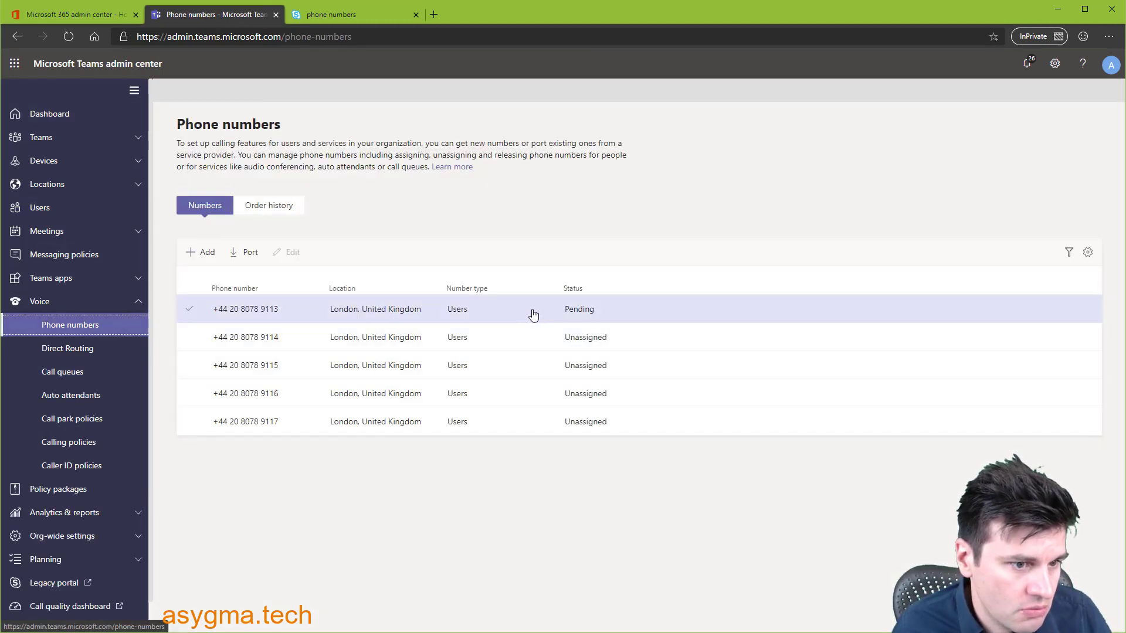
left_click(189, 337)
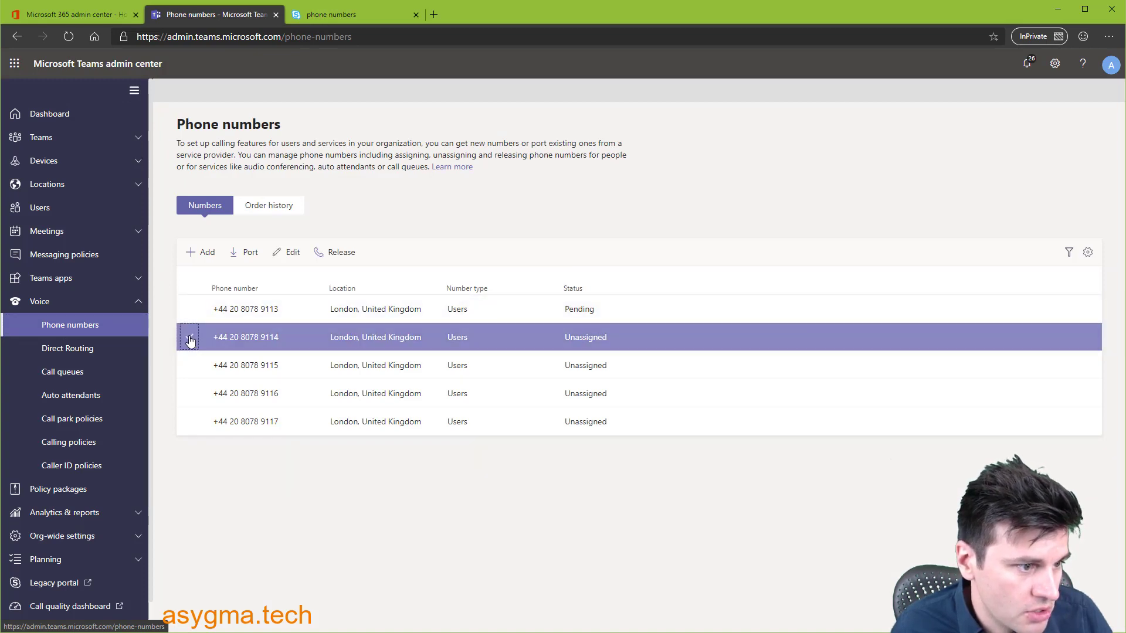
left_click(291, 256)
- Assign the found user and the Test company London emergency location to the number
left_click(977, 258)
type("jane")
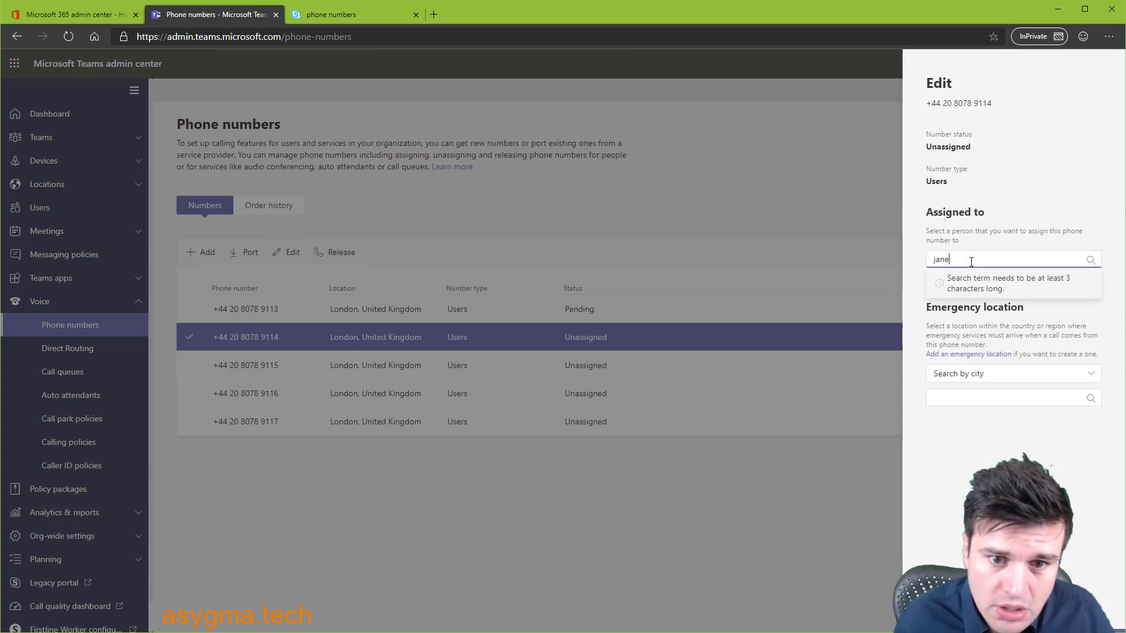
mouse_move(970, 283)
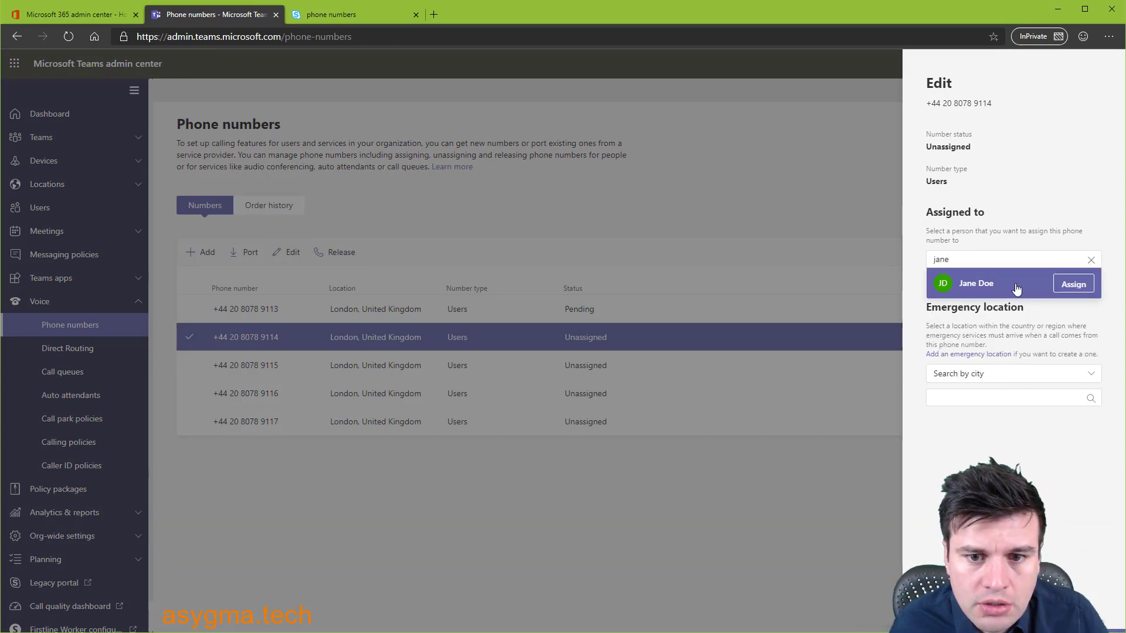
left_click(1073, 284)
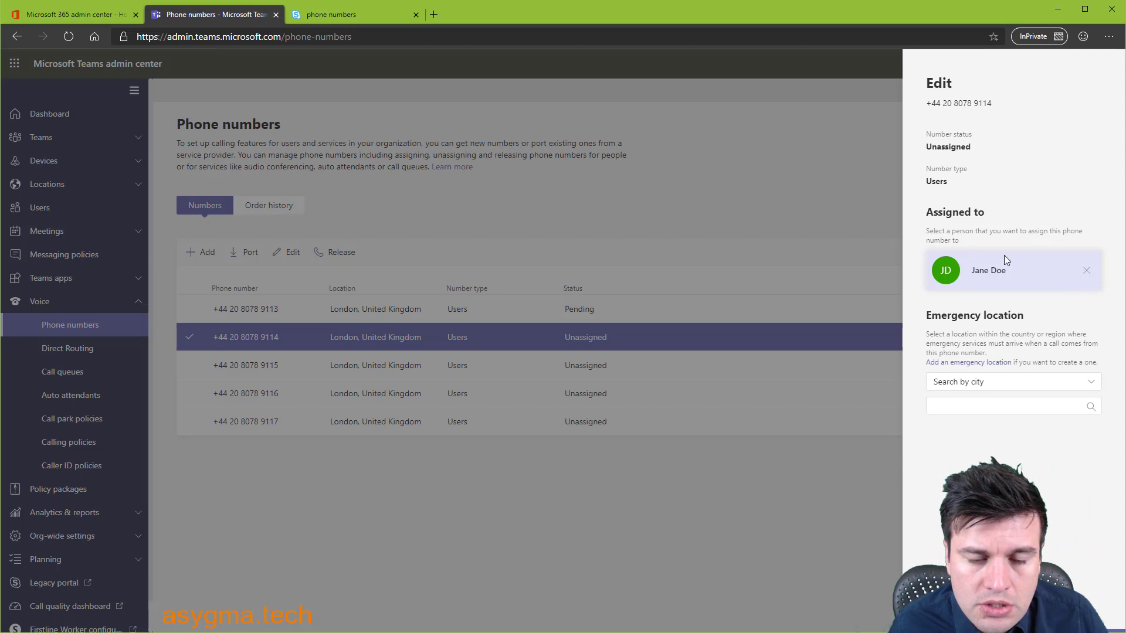
left_click(957, 385)
left_click(959, 402)
left_click(939, 405)
type("le")
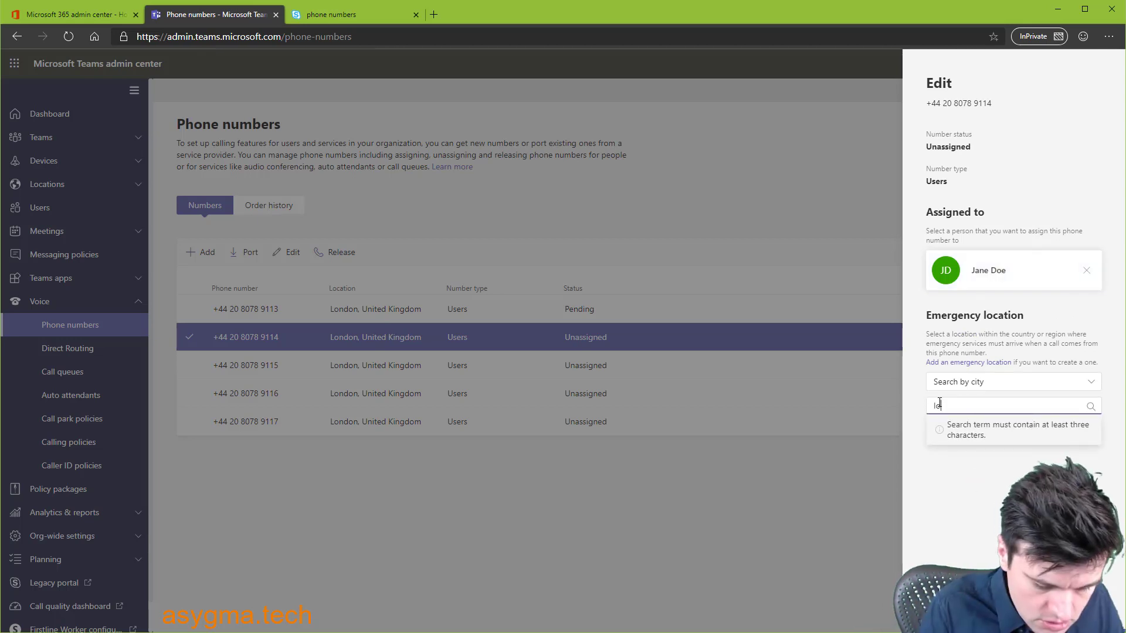
type("ndon")
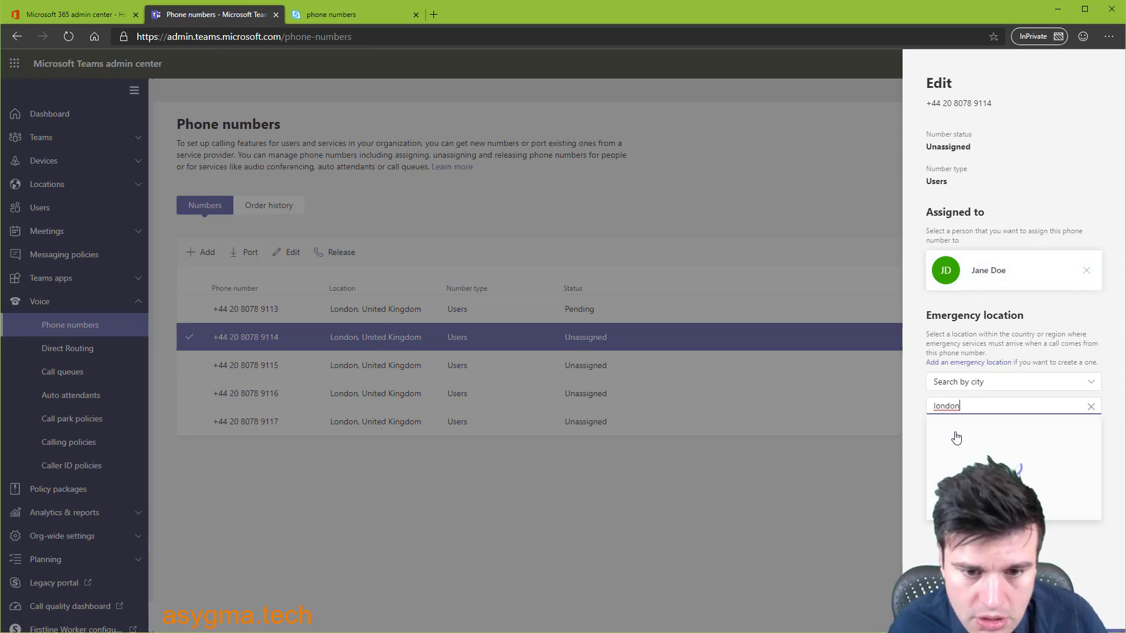
left_click(966, 435)
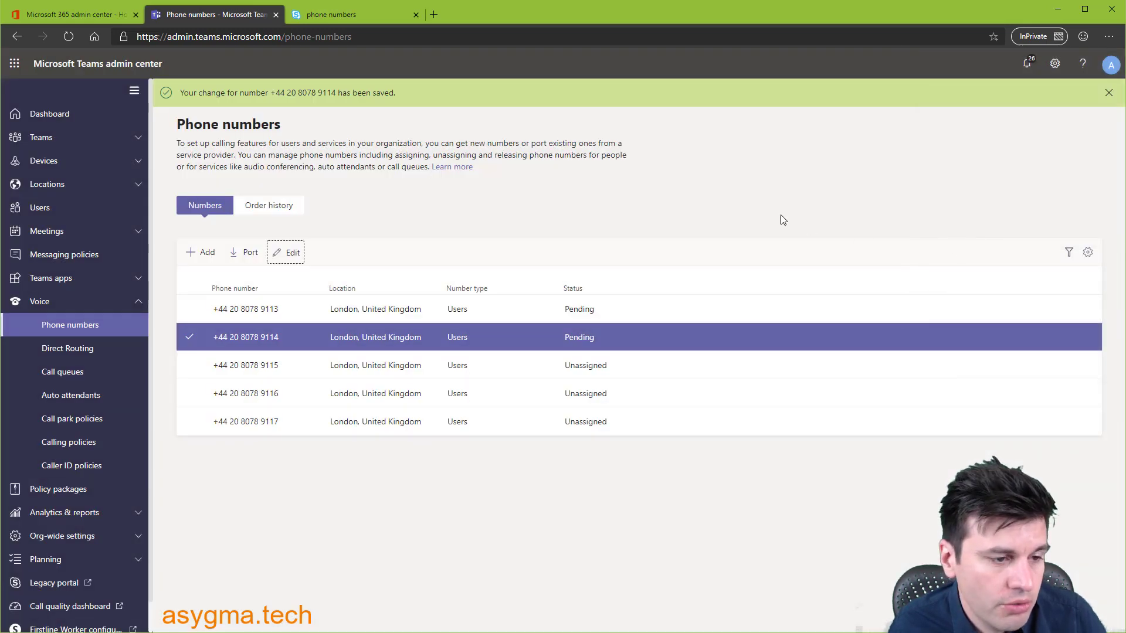
left_click(188, 365)
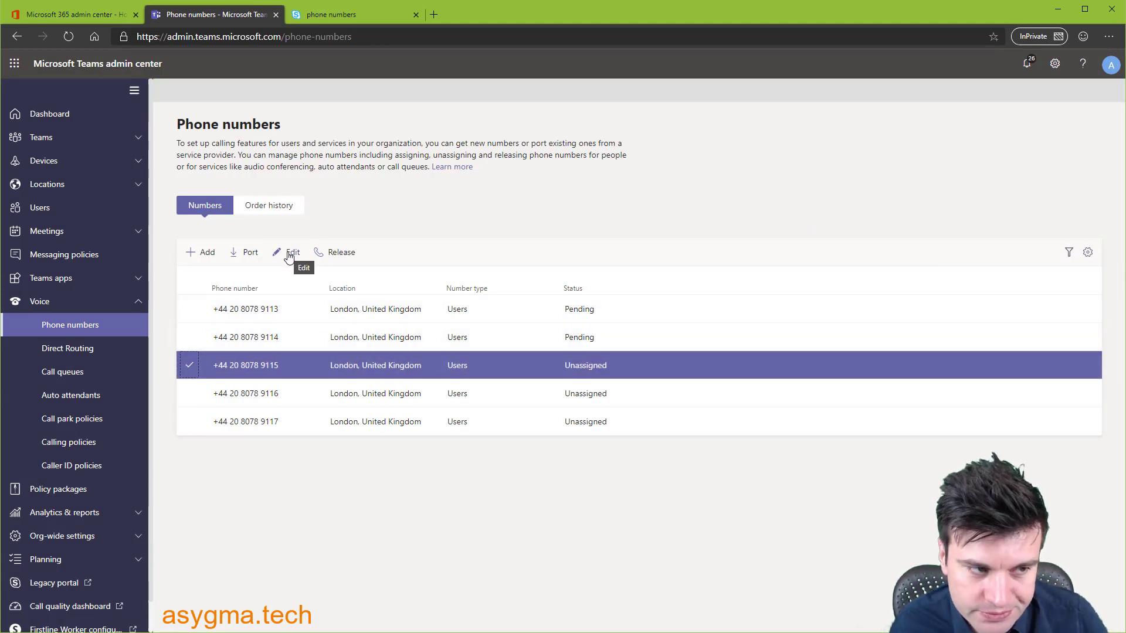
left_click(291, 255)
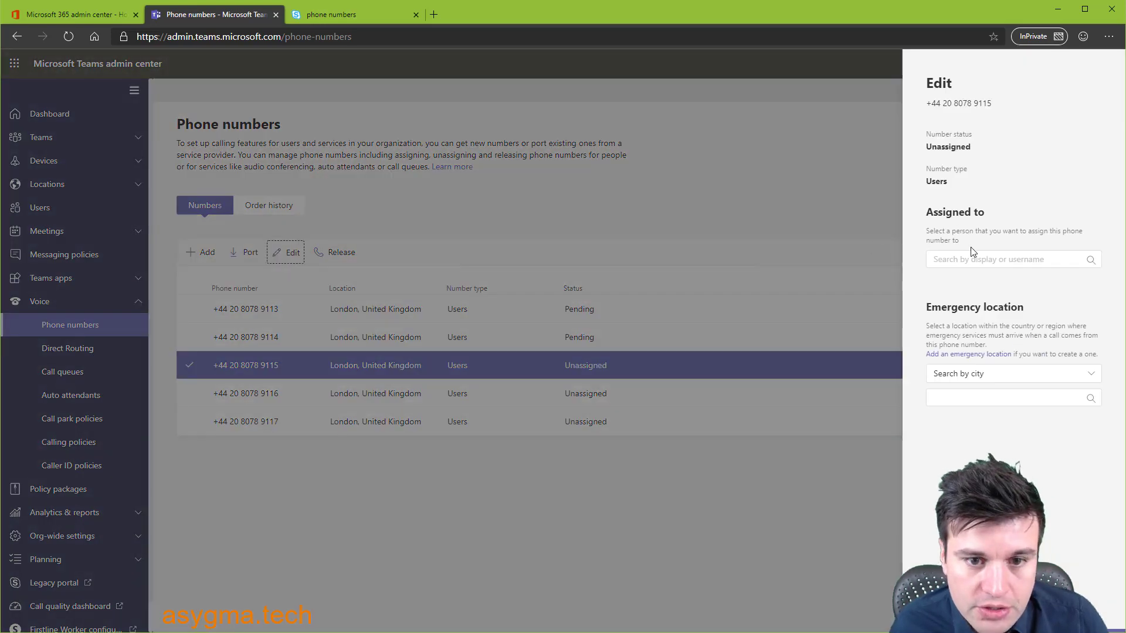
left_click(970, 255)
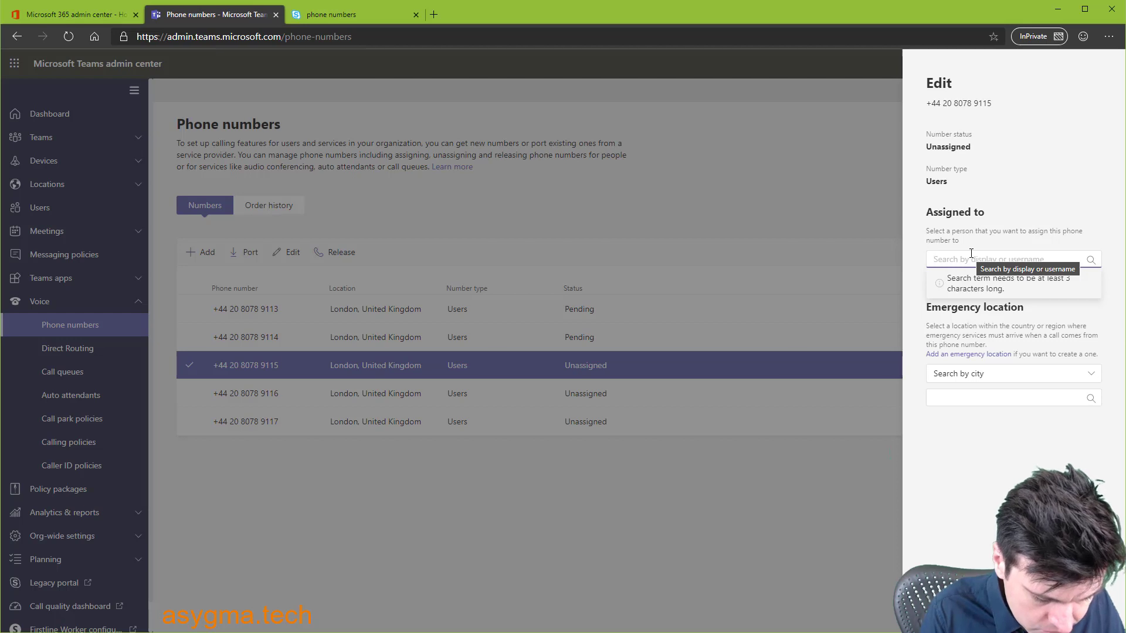
type("joe")
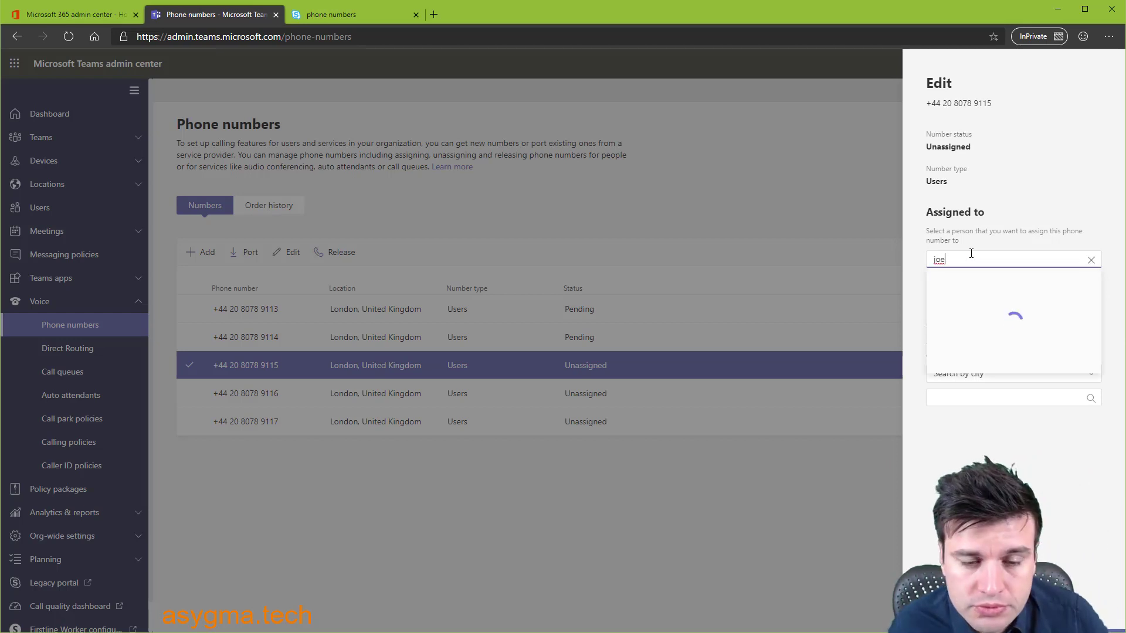
left_click(1068, 291)
left_click(987, 387)
left_click(955, 404)
left_click(960, 405)
type("london")
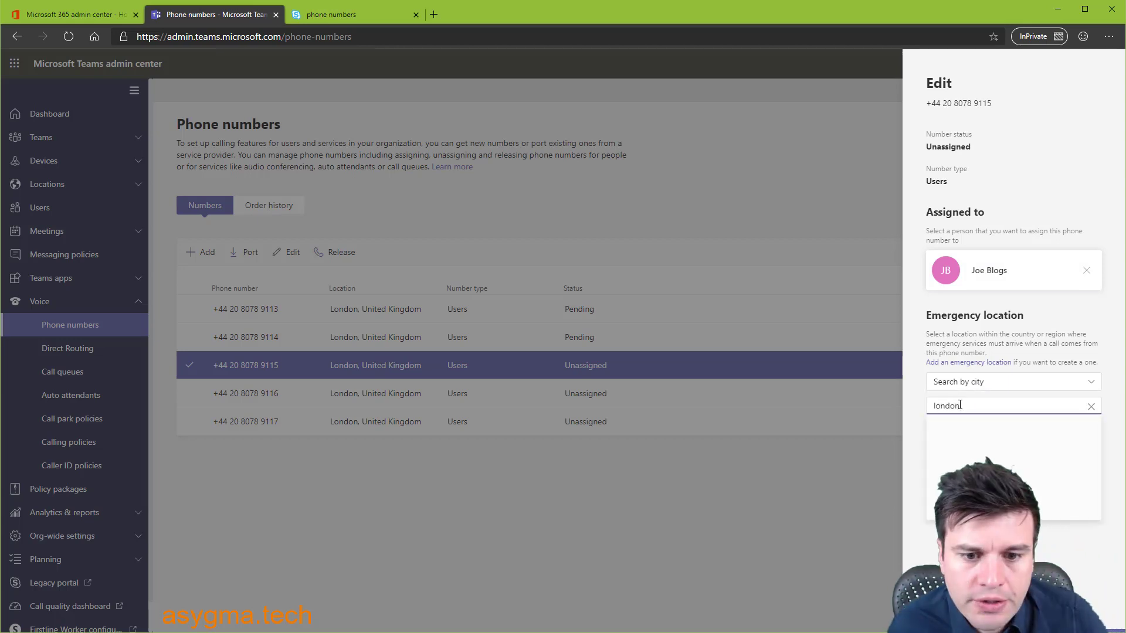
left_click(959, 428)
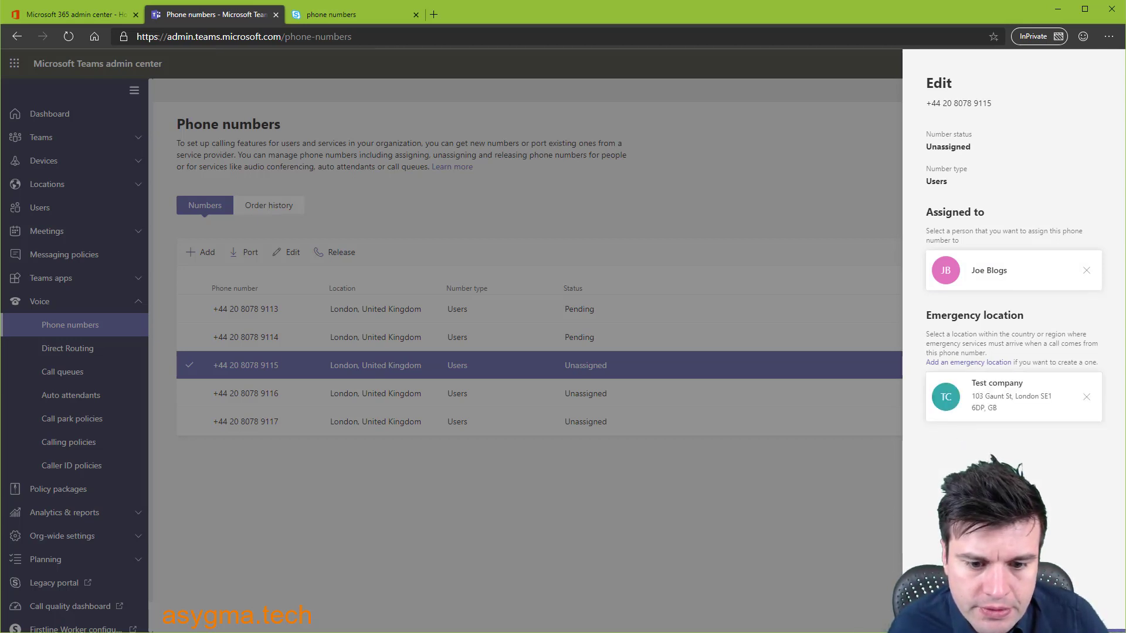
left_click(944, 609)
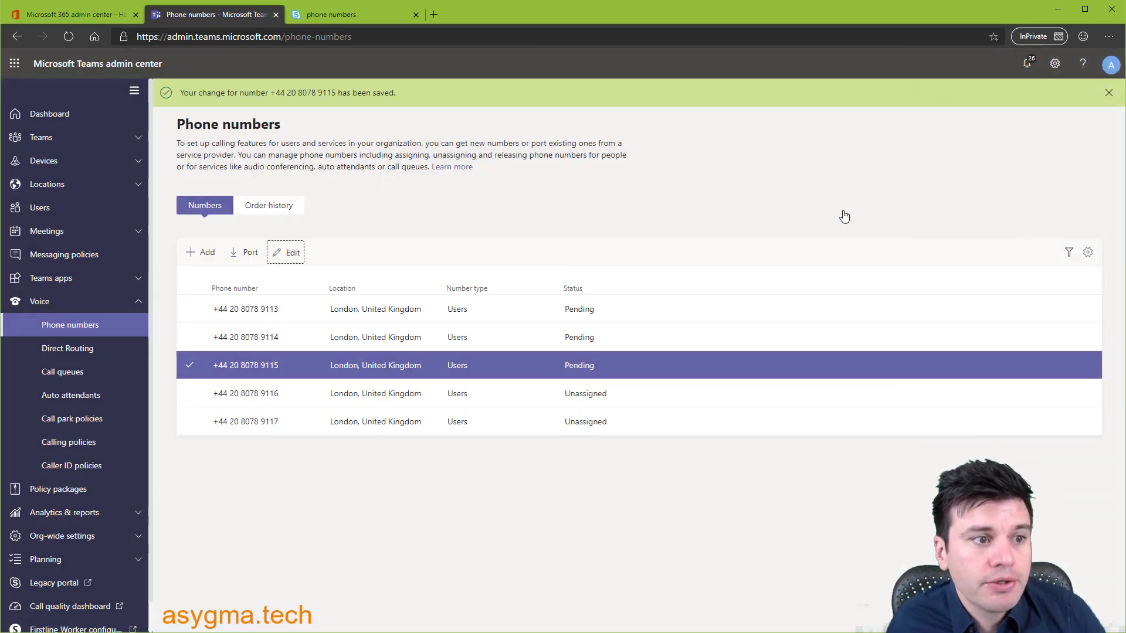
- Dismiss the saved banner and check that rows 9113, 9114 and 9115 show Assigned
left_click(1108, 97)
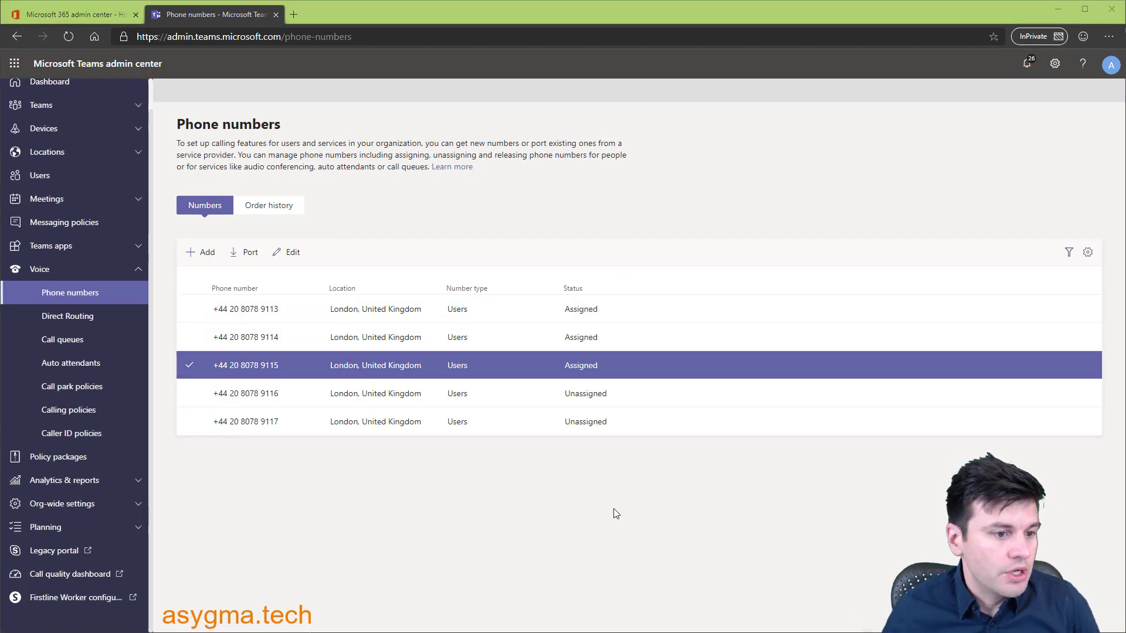
left_click(298, 315)
left_click(297, 338)
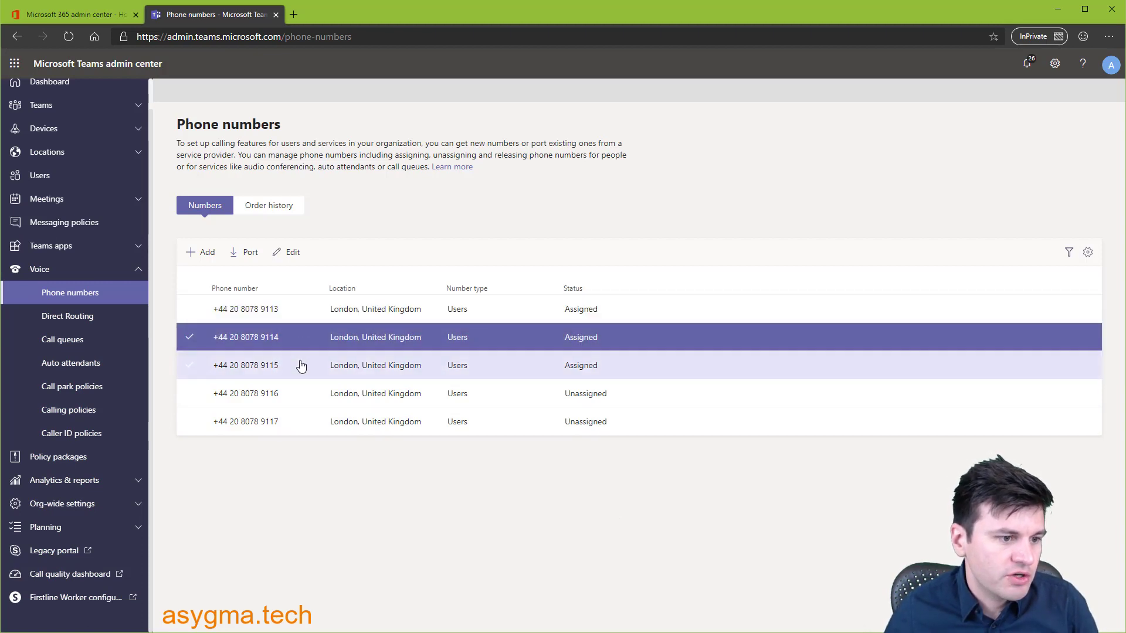
left_click(301, 366)
left_click(300, 342)
left_click(297, 317)
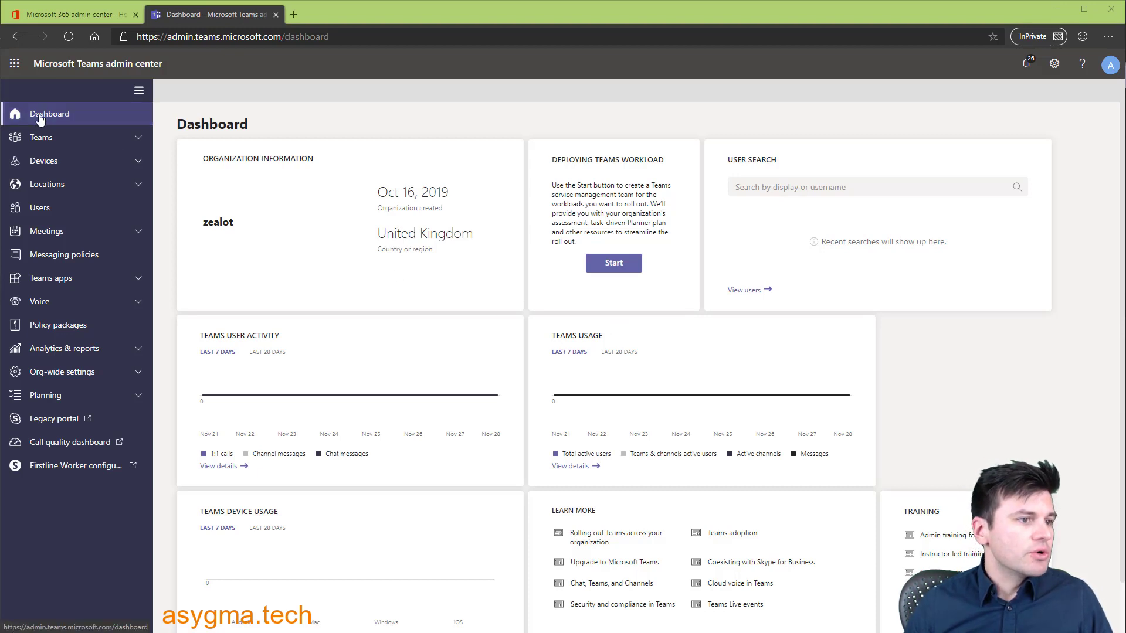
- Create an Auto attendant resource account, reusing its display name as the username
left_click(136, 374)
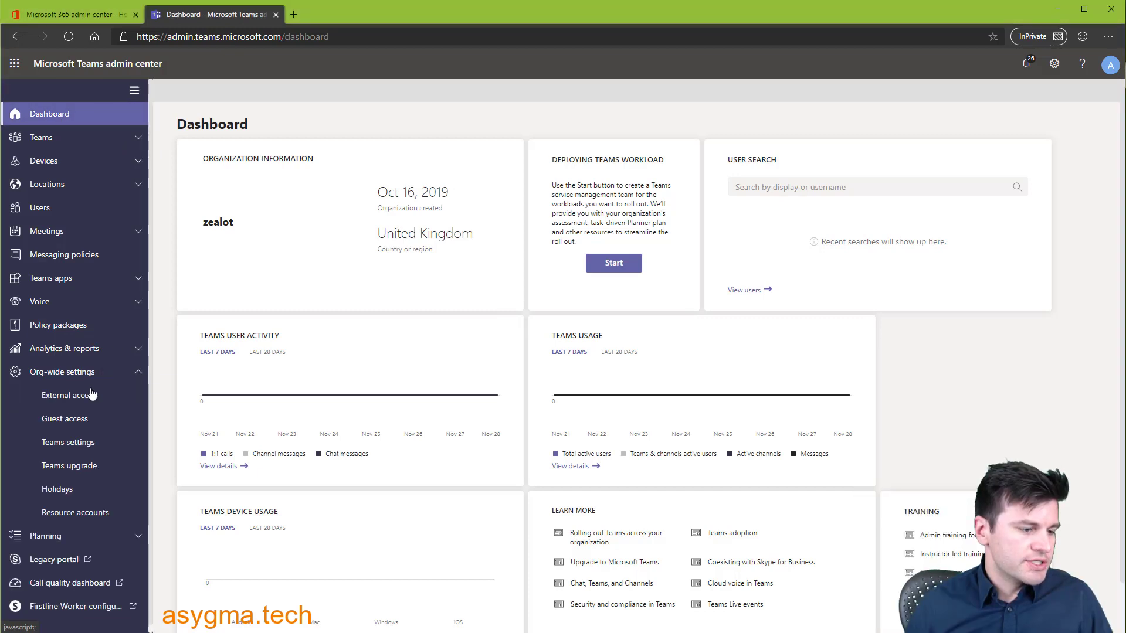
left_click(77, 514)
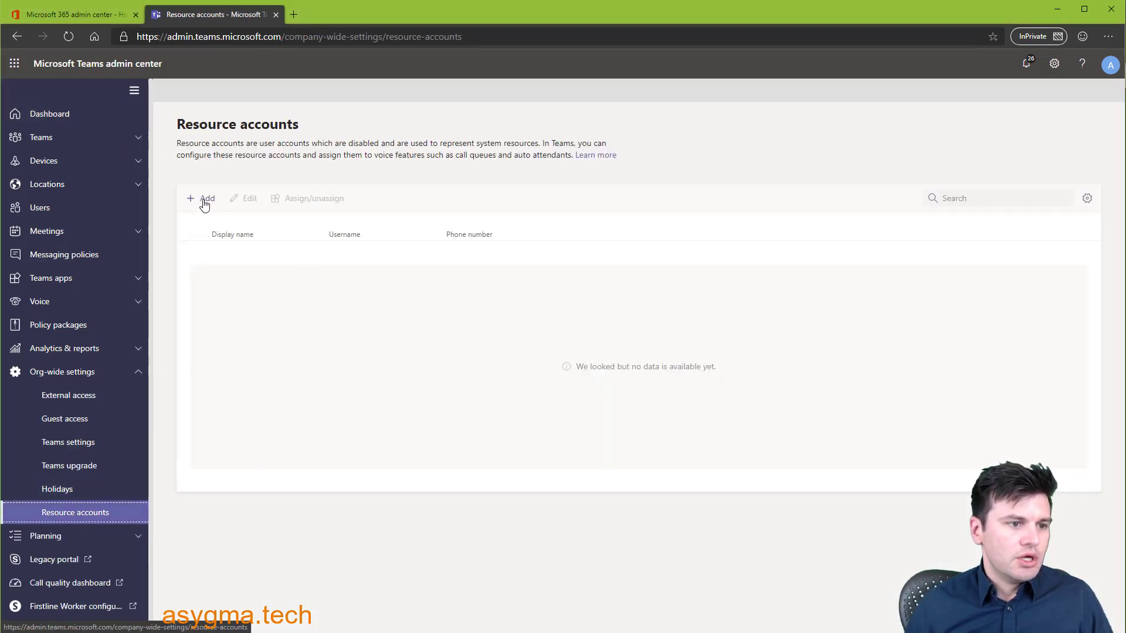
left_click(200, 200)
left_click(951, 128)
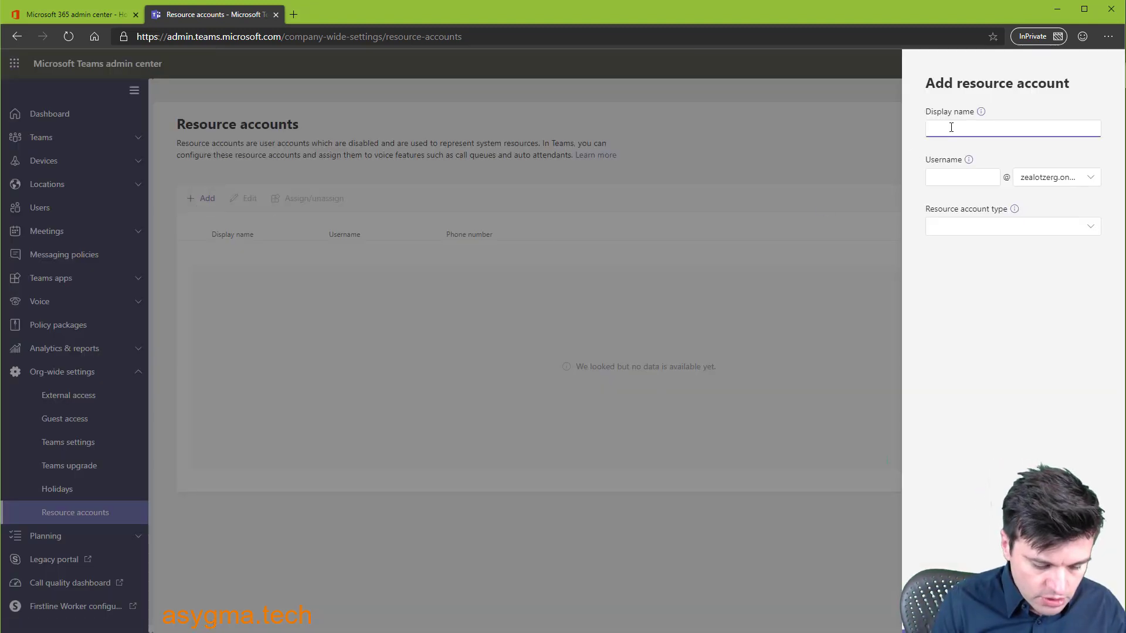
type("resource auto attendant")
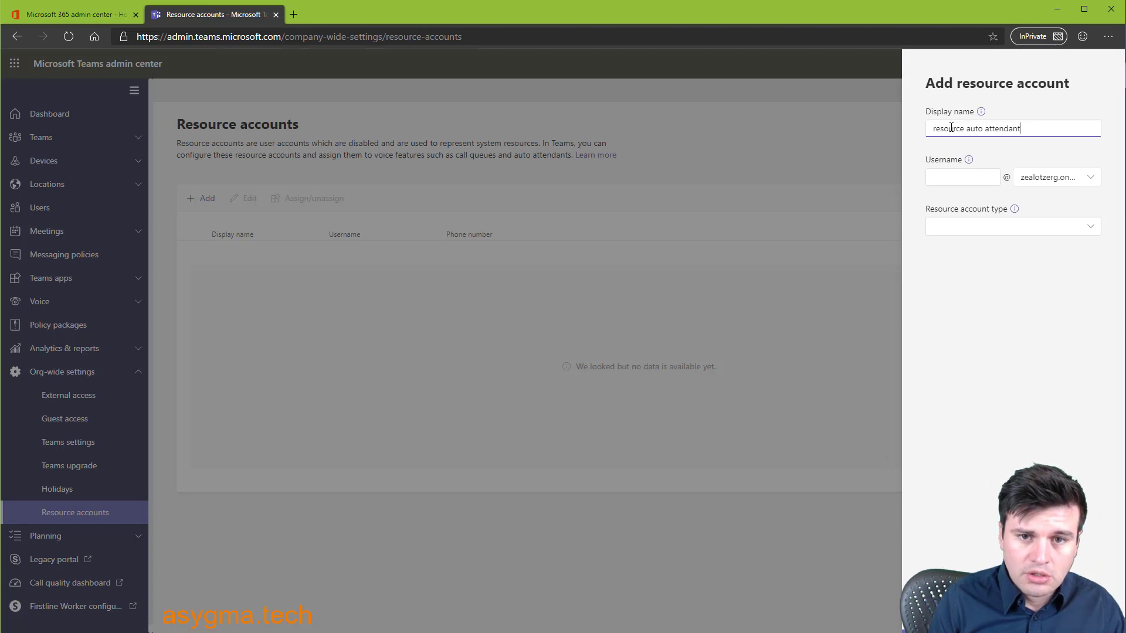
key("ctrl+a")
key("ctrl+c")
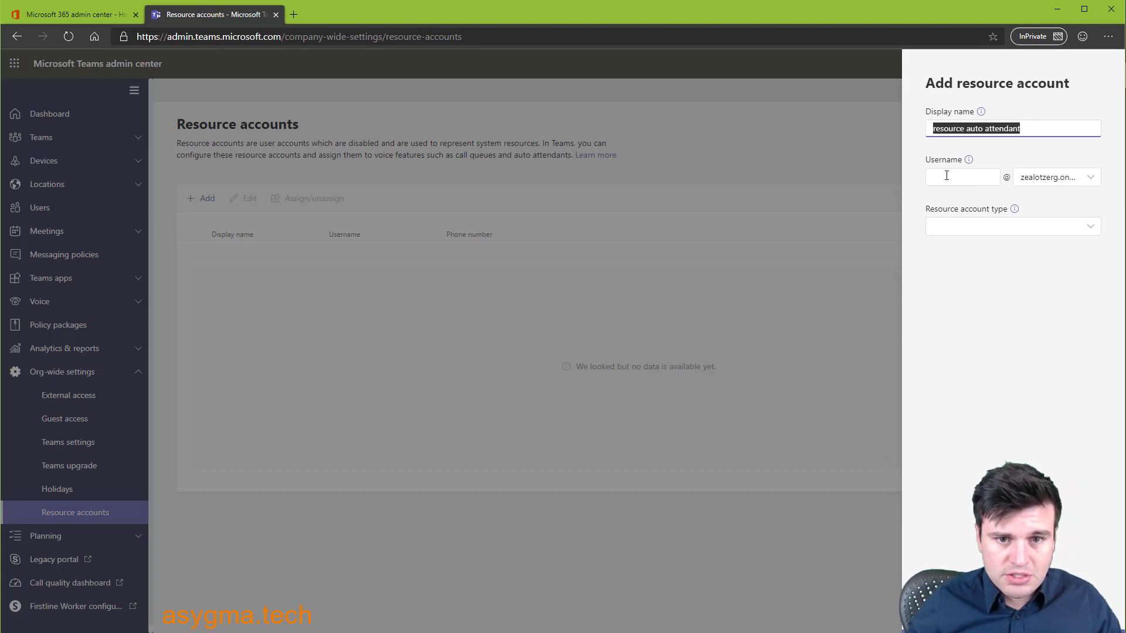
left_click(943, 177)
key("ctrl+v")
left_click(941, 177)
key("BackSpace")
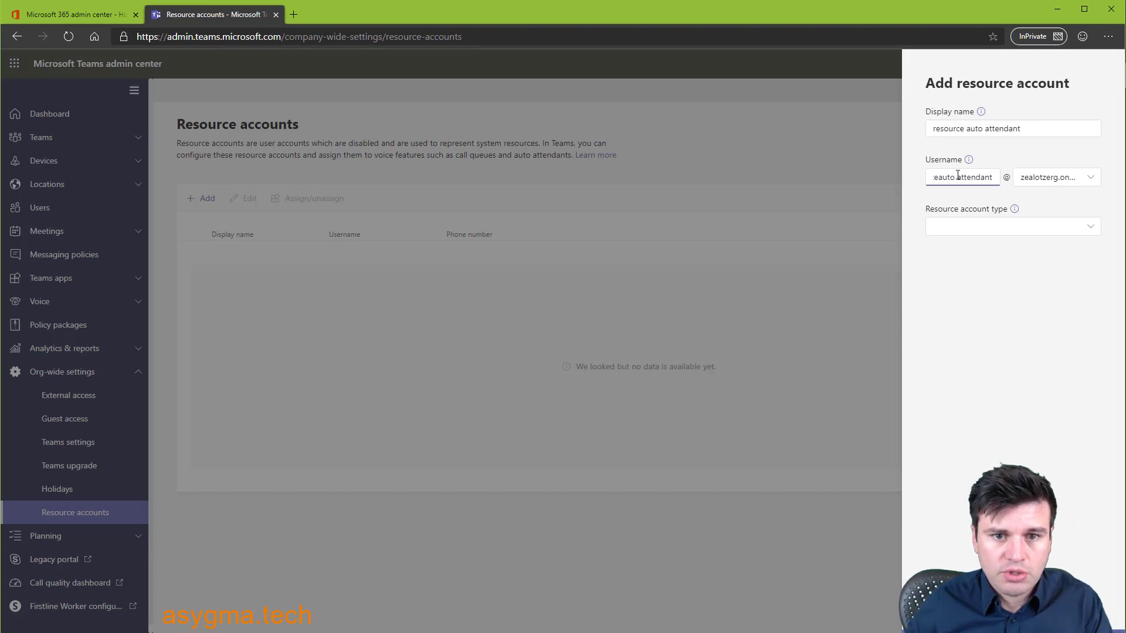
left_click(964, 230)
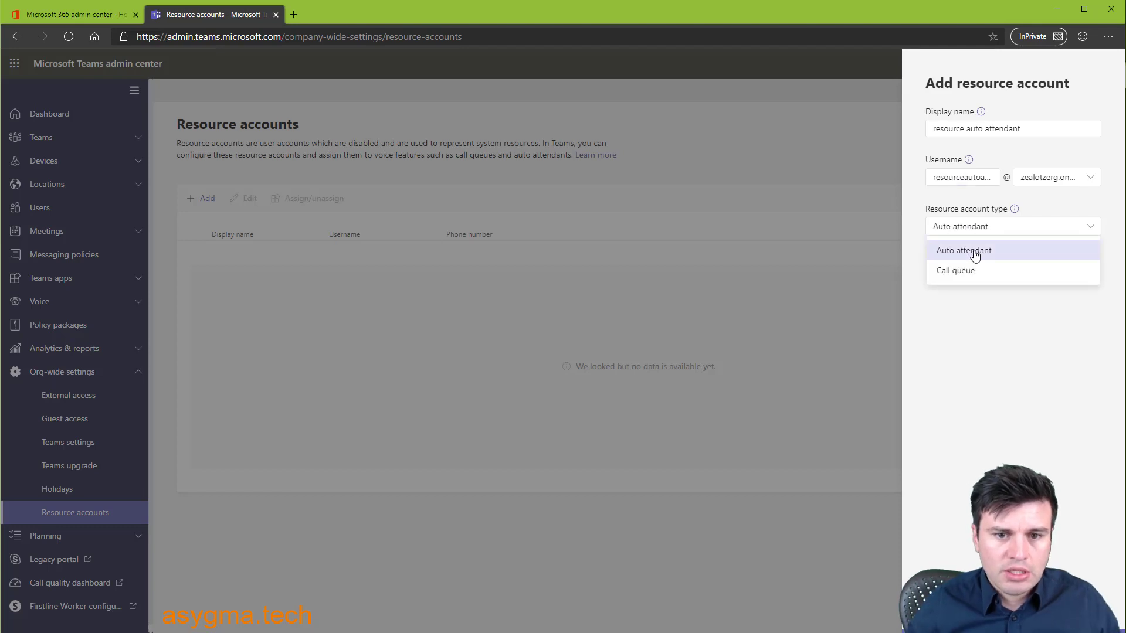
left_click(964, 249)
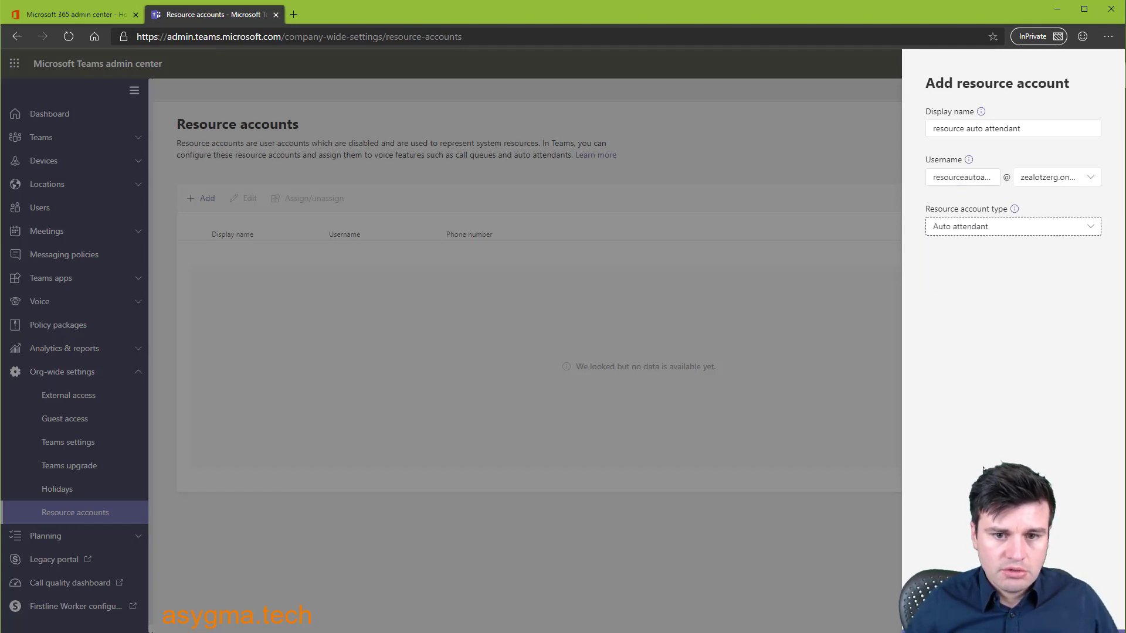
left_click(941, 610)
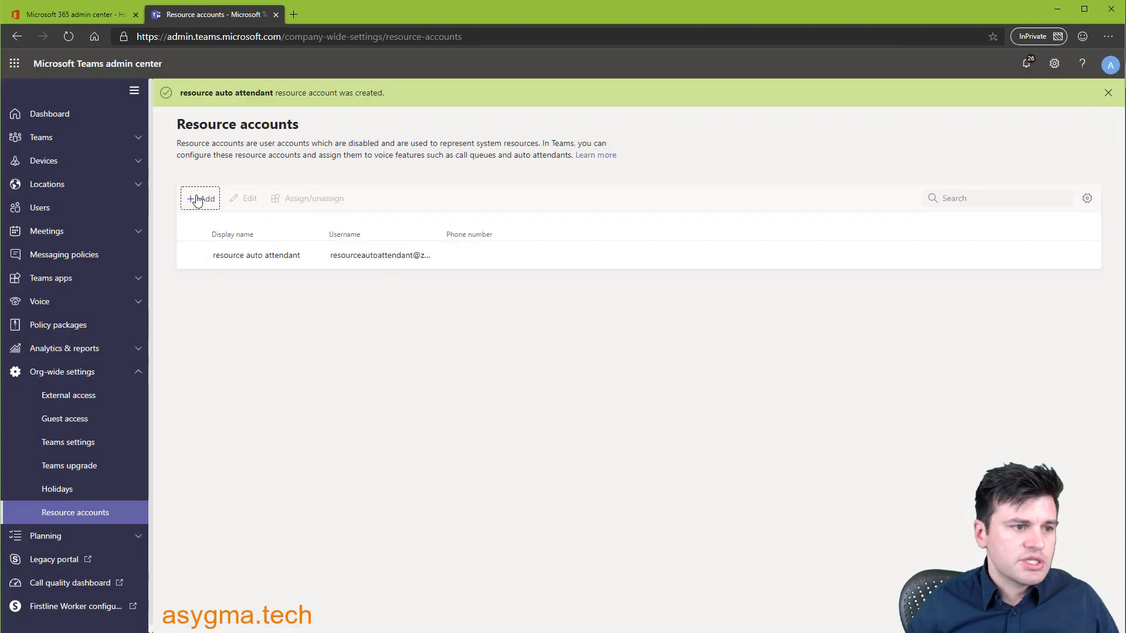
- Add Call queue resource account 'resource call queue' with username resourcecallqueue and save
left_click(199, 198)
left_click(961, 129)
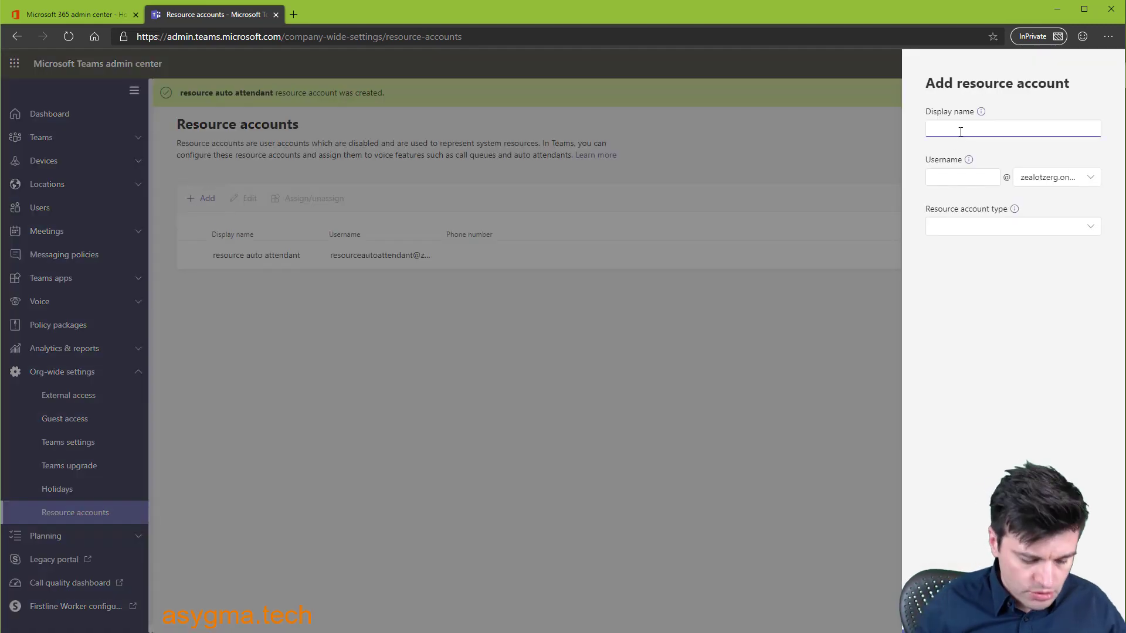
type("resource")
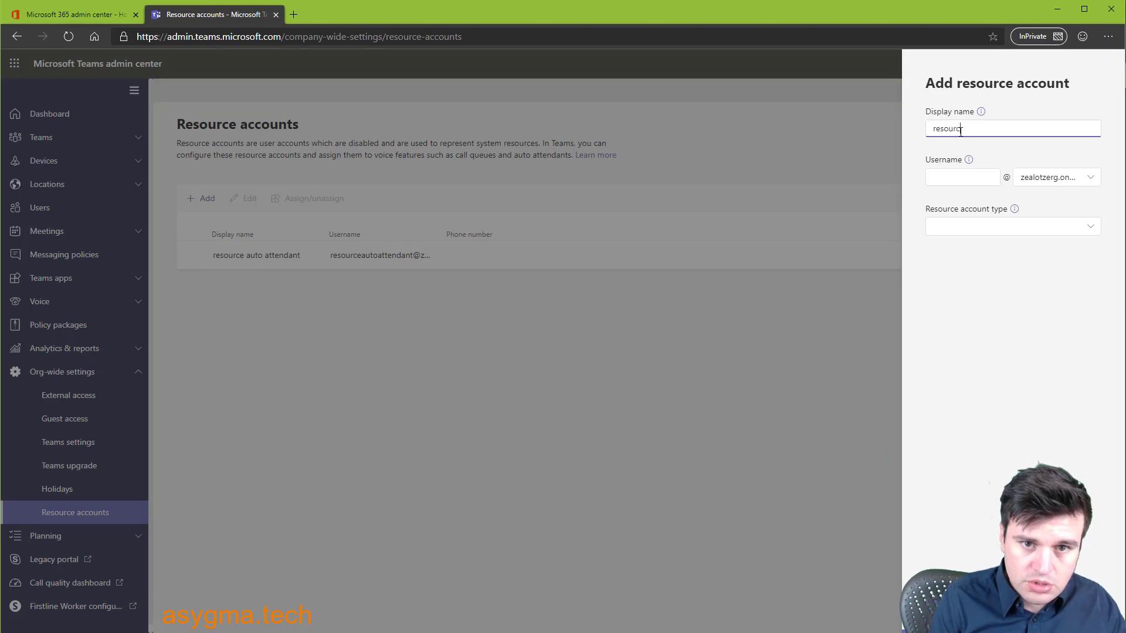
type(" call queue")
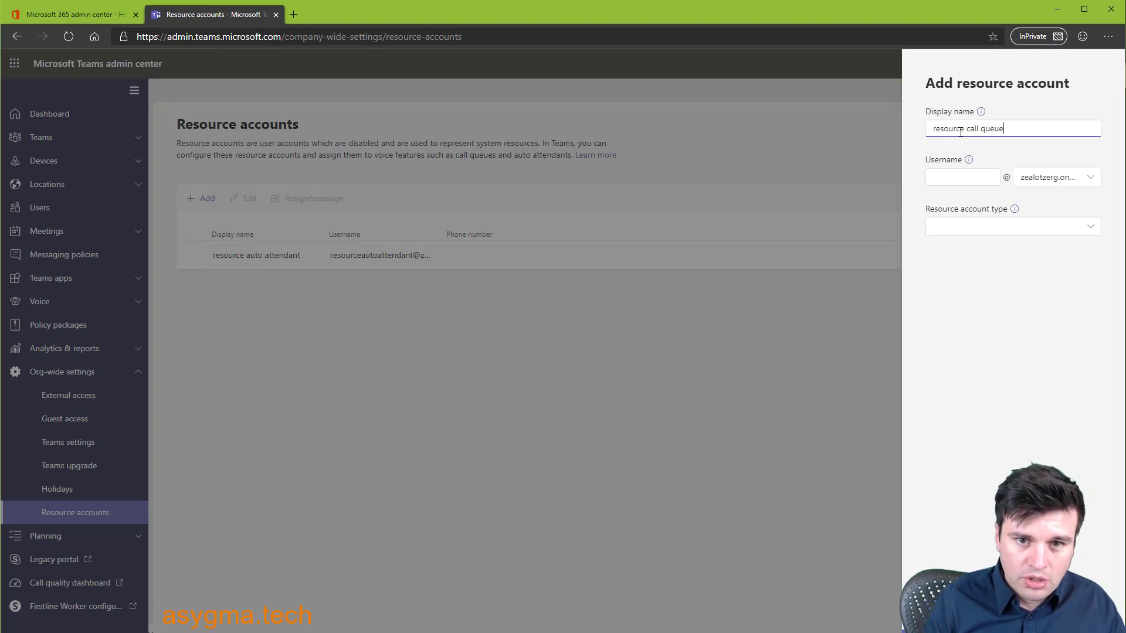
key("ctrl+a")
key("ctrl+c")
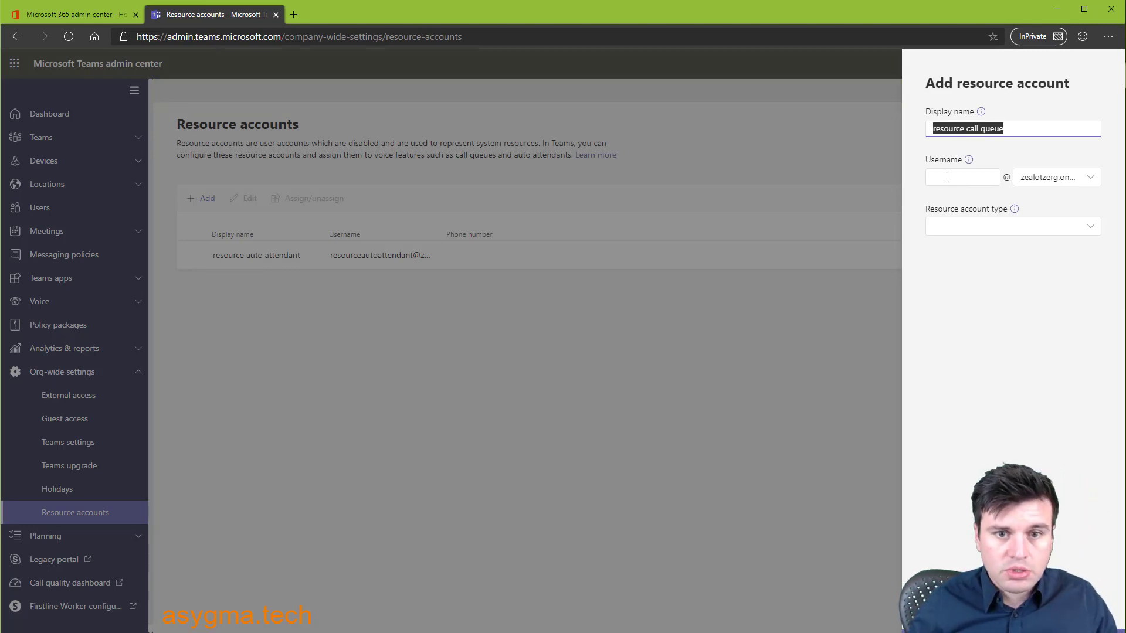
left_click(953, 177)
key("ctrl+v")
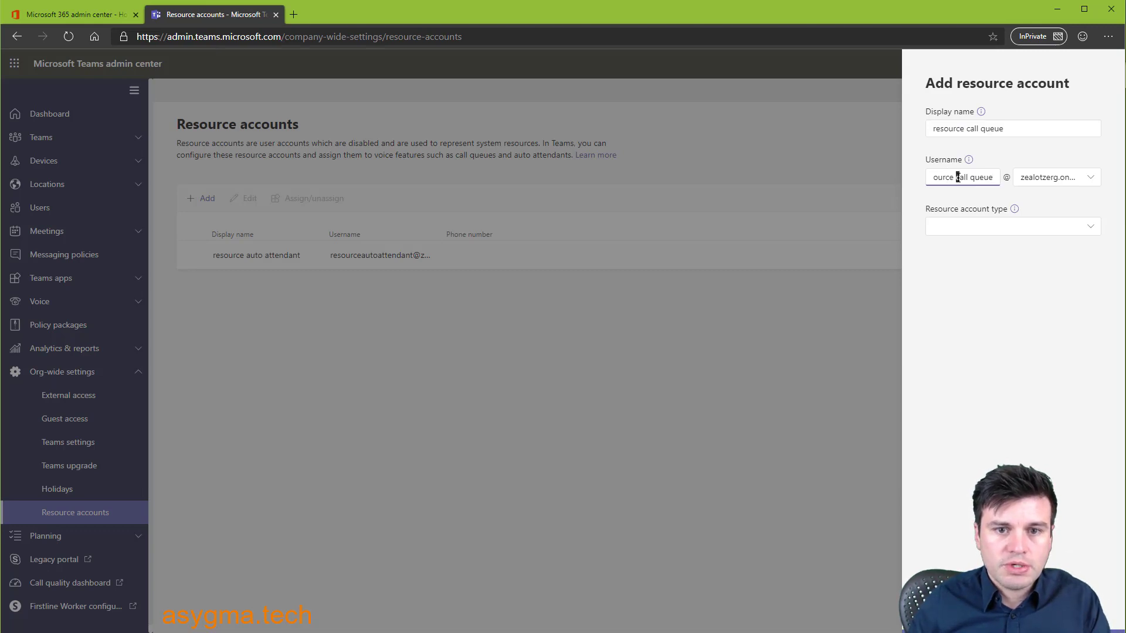
left_click(957, 177)
key("BackSpace")
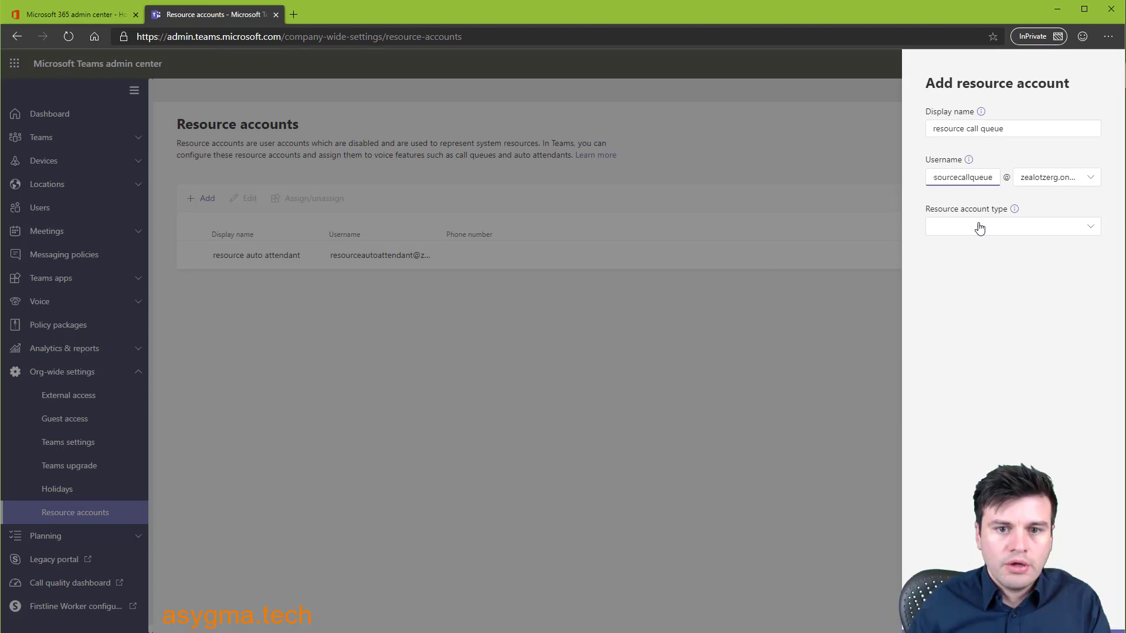
left_click(980, 229)
left_click(964, 270)
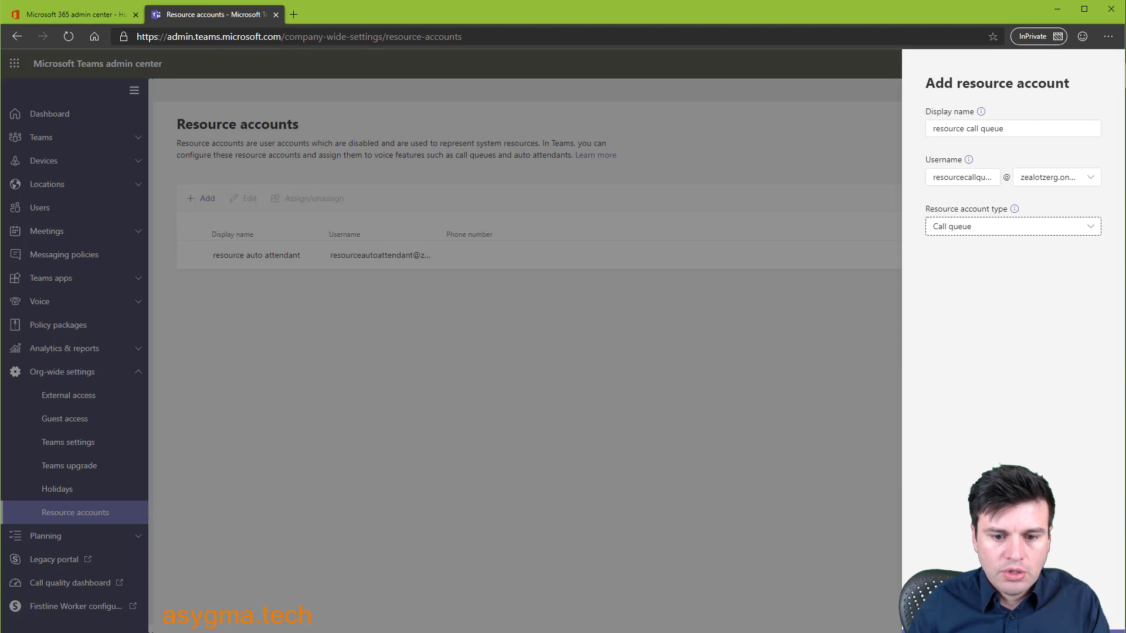
left_click(943, 609)
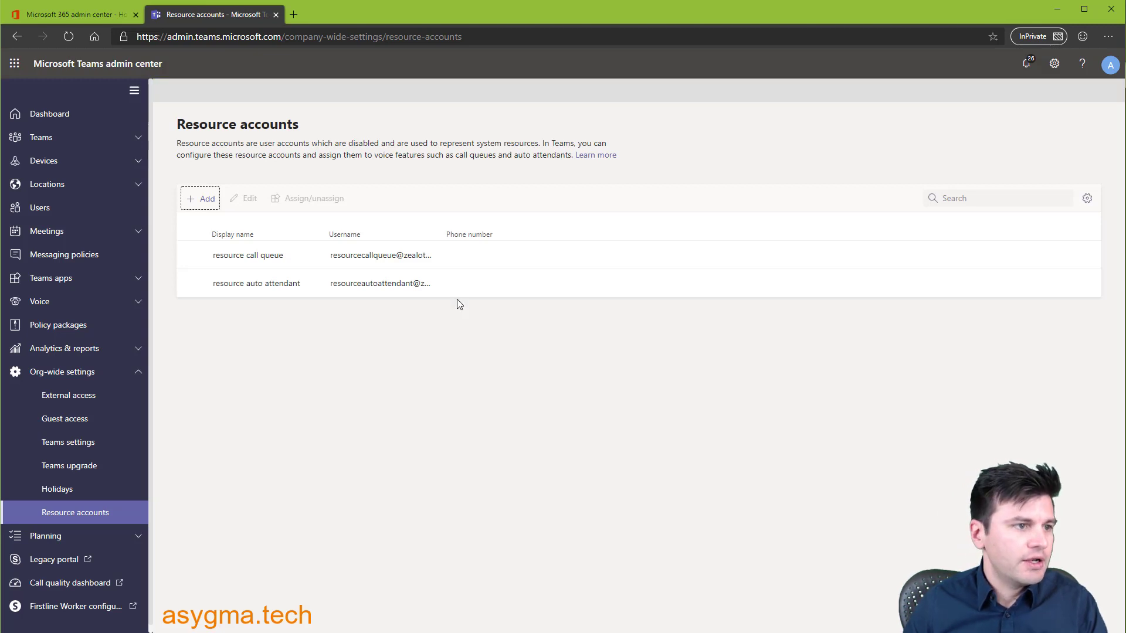
- Confirm resource call queue appears blocked in Microsoft 365 Active users, then return to Teams
left_click(73, 18)
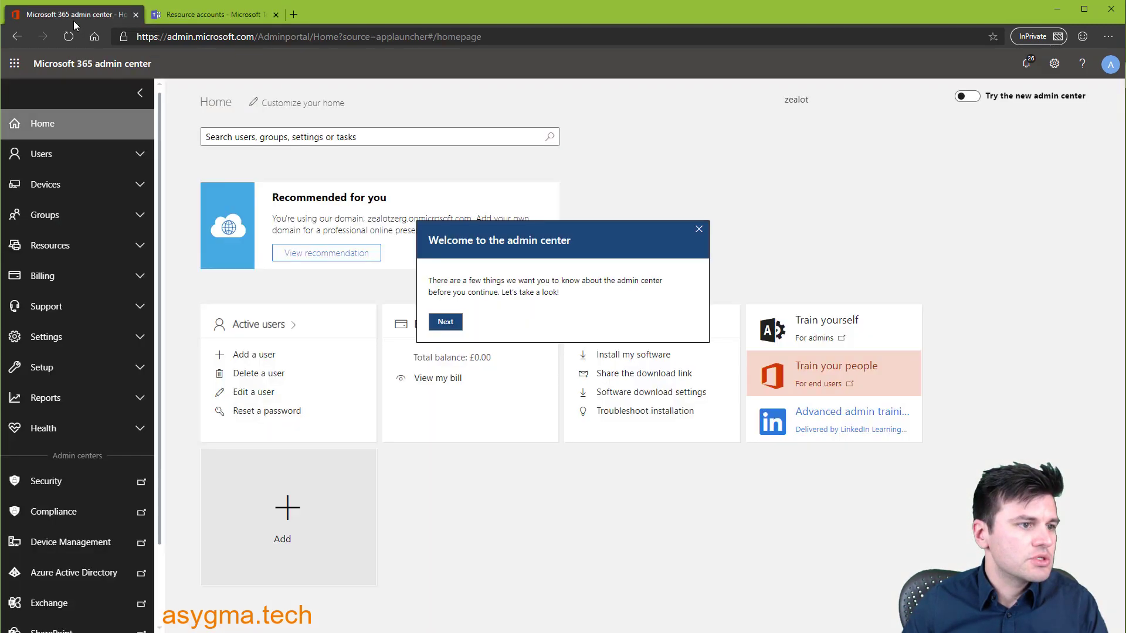
left_click(36, 158)
left_click(58, 183)
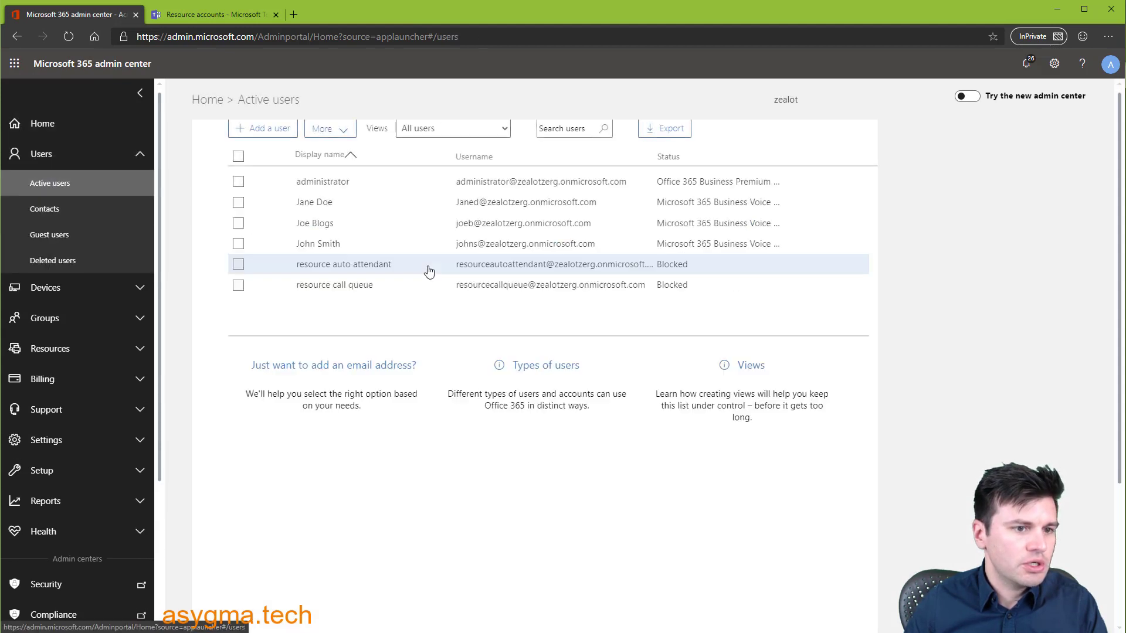
left_click(634, 284)
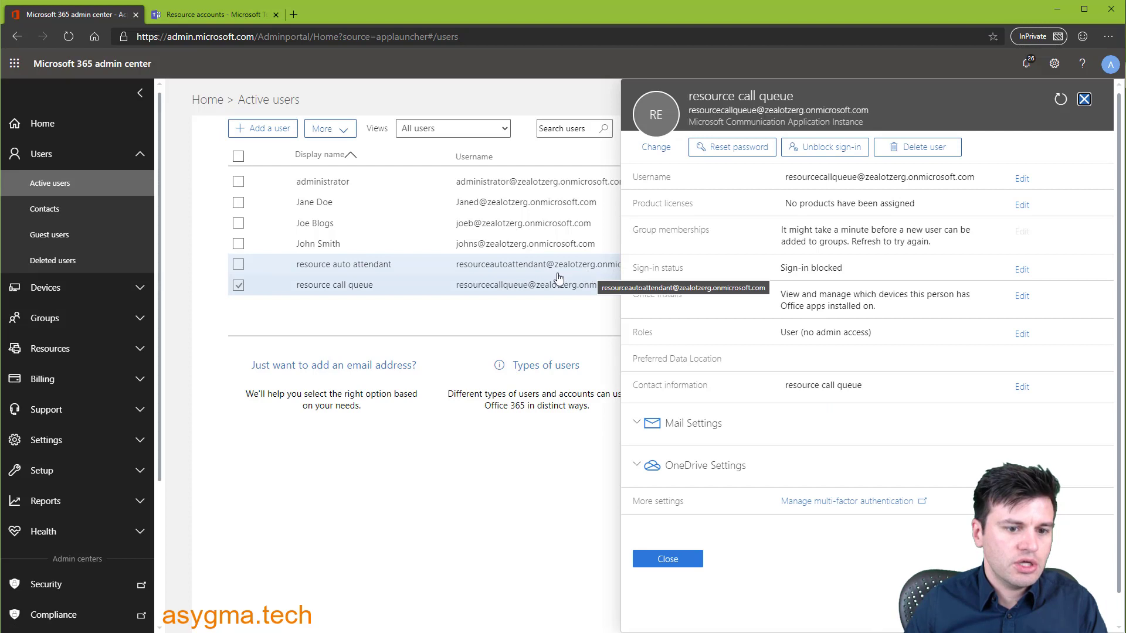
left_click(300, 302)
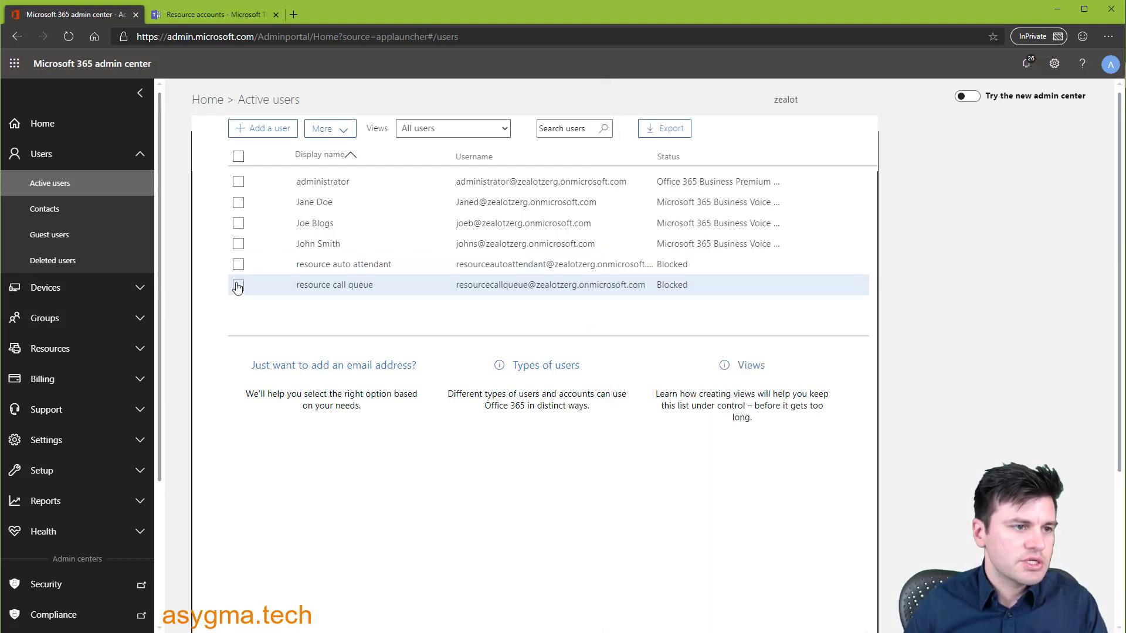
left_click(194, 16)
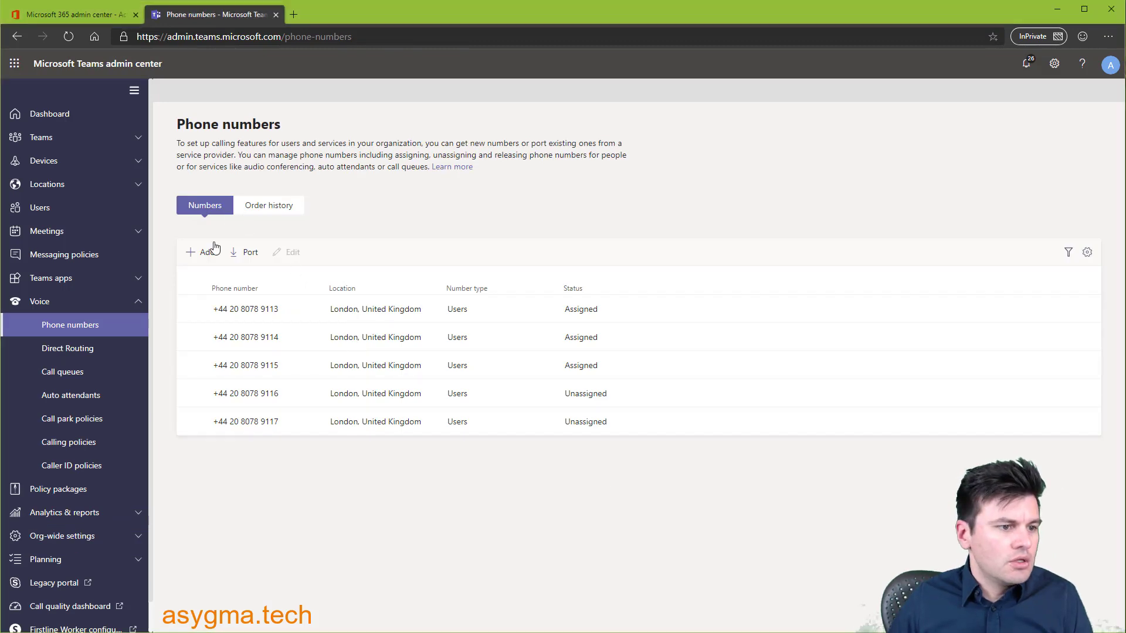
- Order five United Kingdom Auto attendant toll numbers in London, area code 203, named Auto Attendant
left_click(203, 258)
left_click(256, 241)
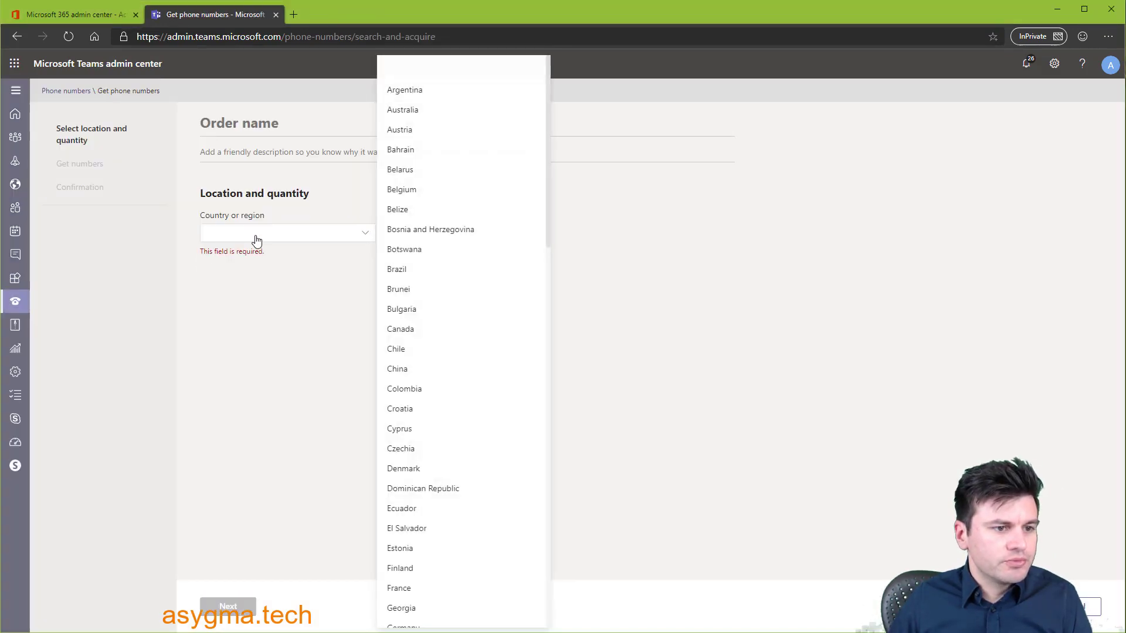
left_click(271, 193)
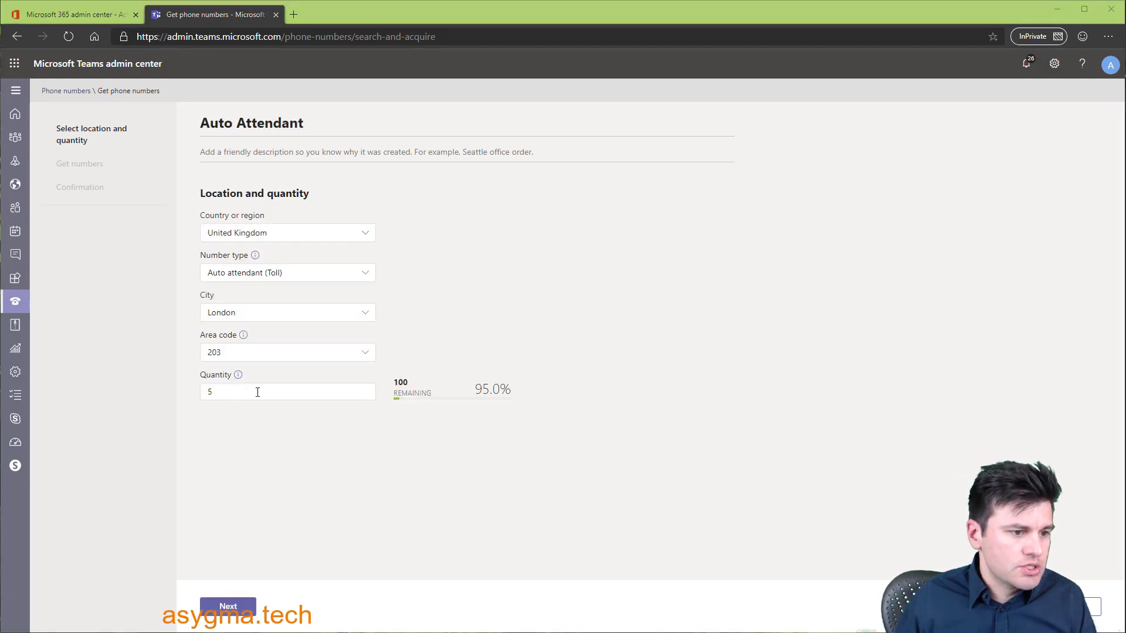
left_click(257, 392)
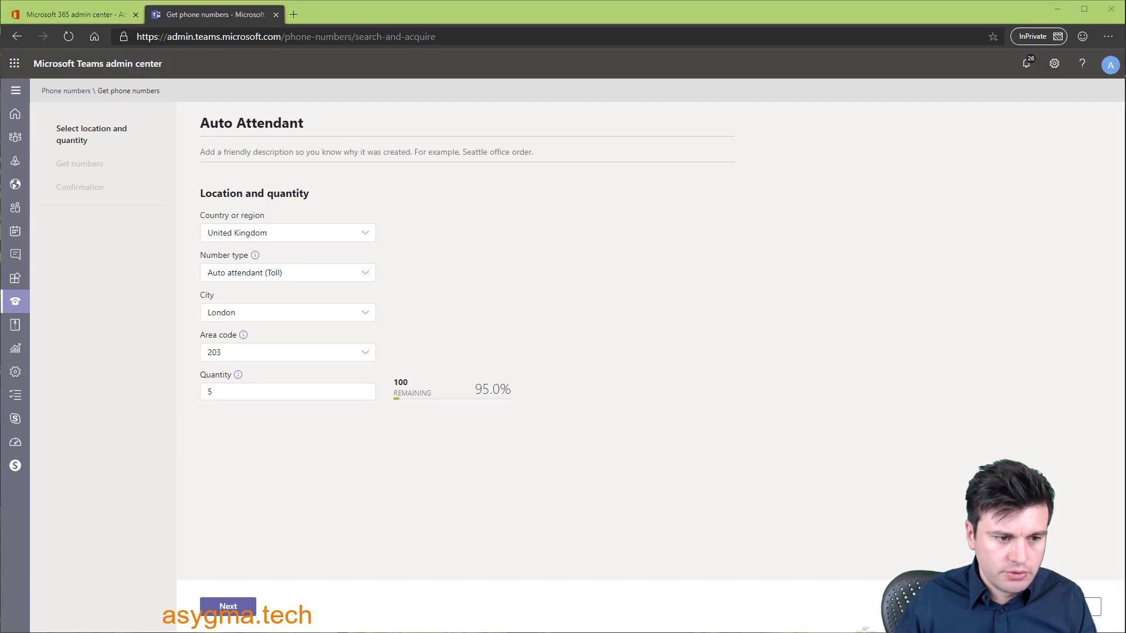
left_click(228, 606)
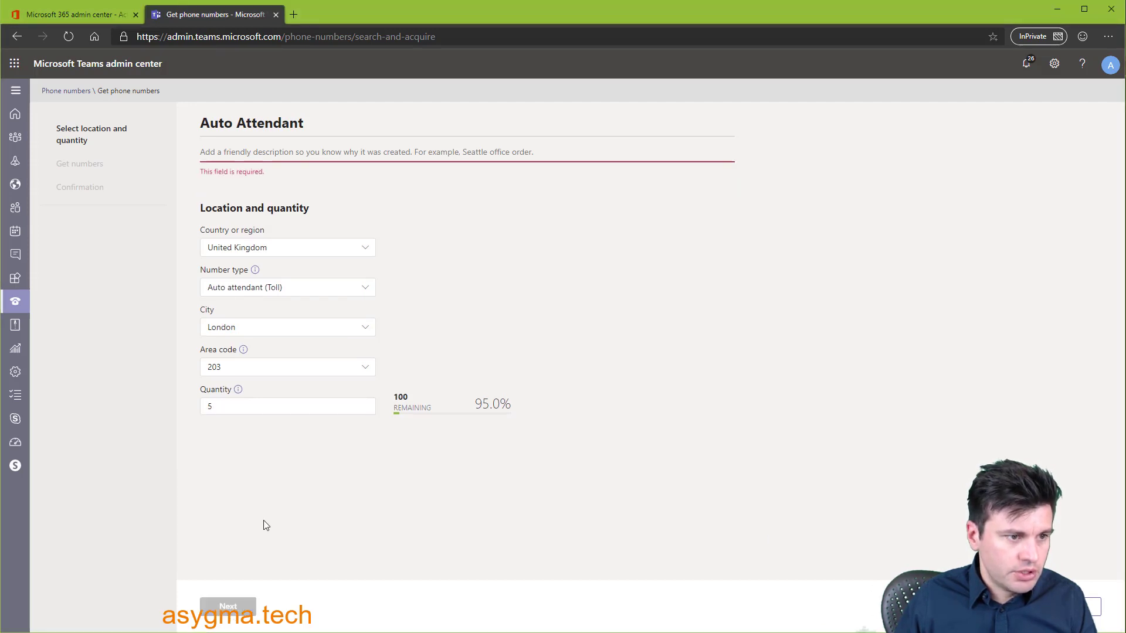
left_click_drag(317, 123, 199, 123)
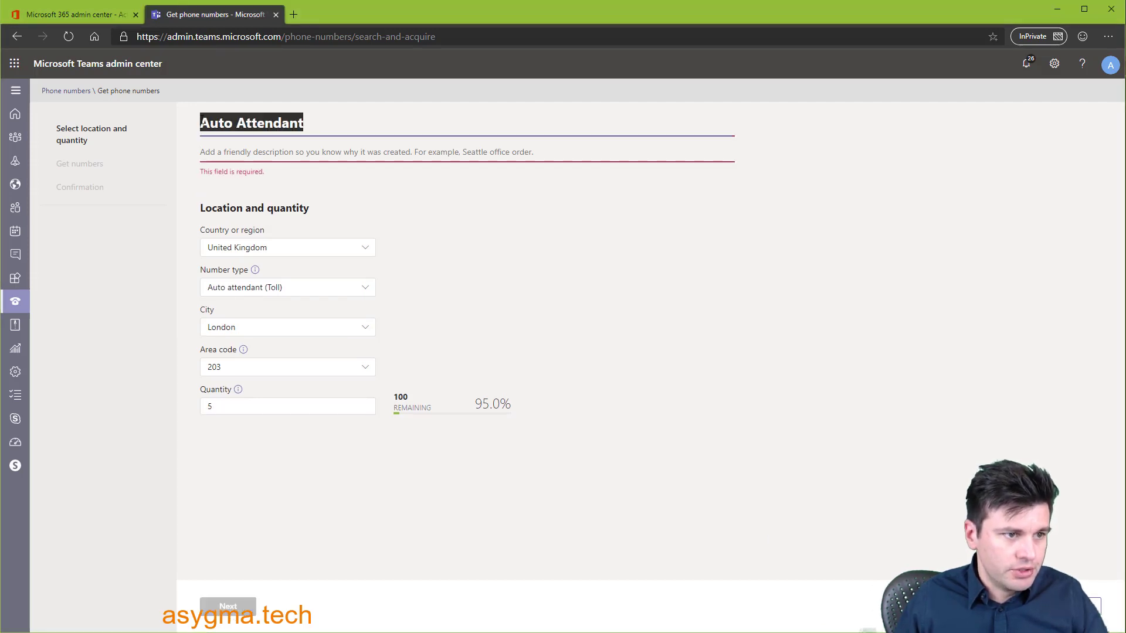
left_click(273, 148)
key("ctrl+v")
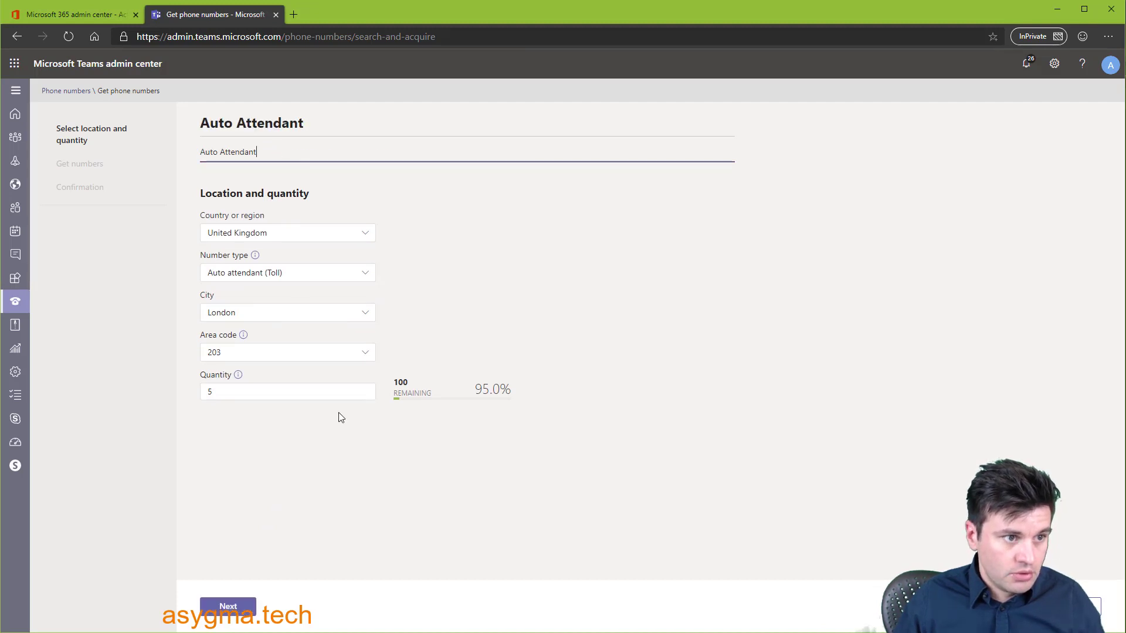
left_click(228, 606)
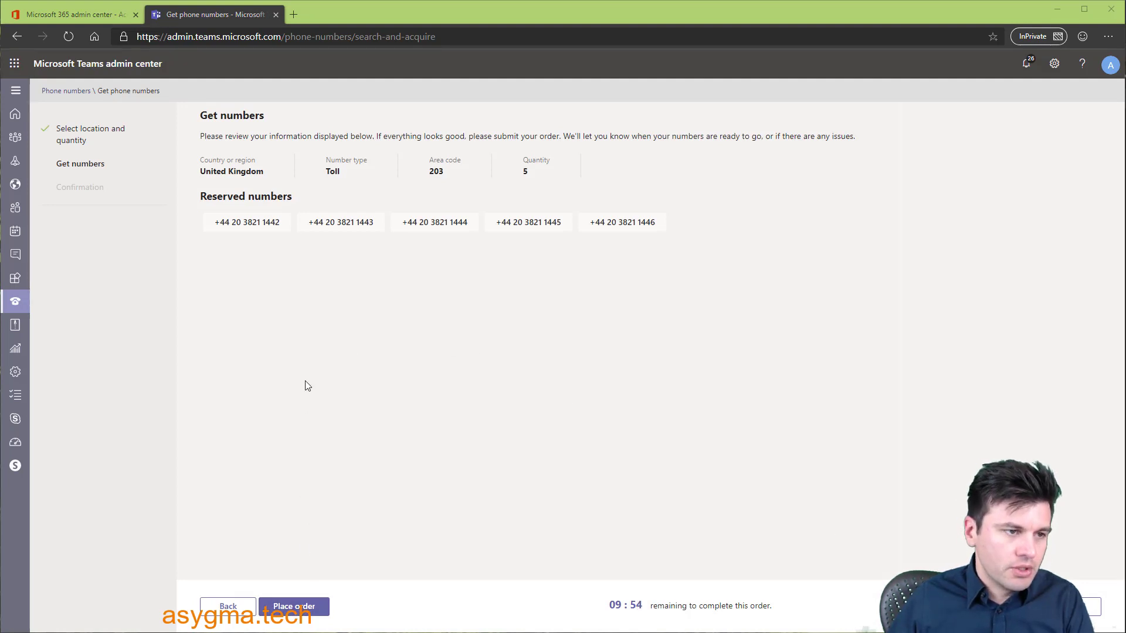
left_click(305, 609)
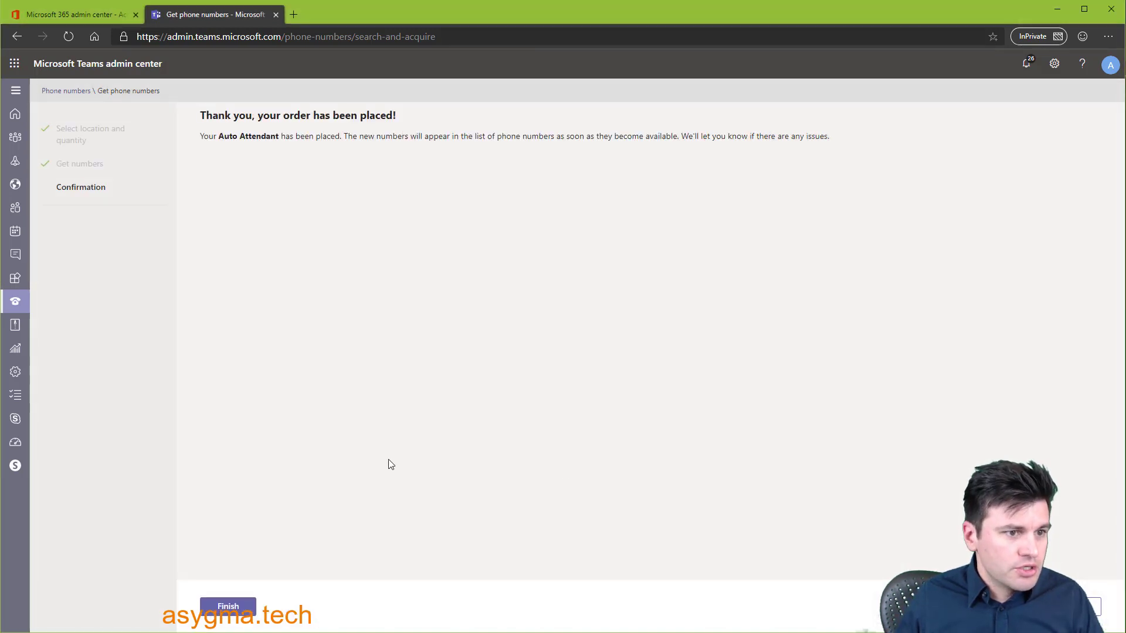
left_click(228, 606)
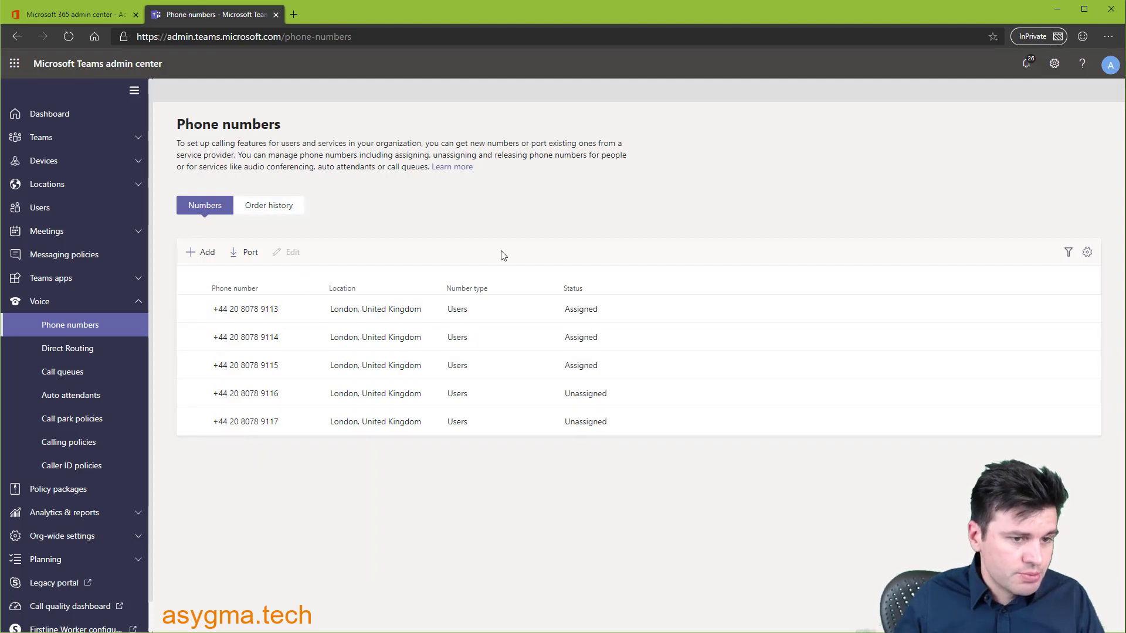
- Check the order history, then review the new +44 20 3821 numbers in the phone number list
left_click(267, 212)
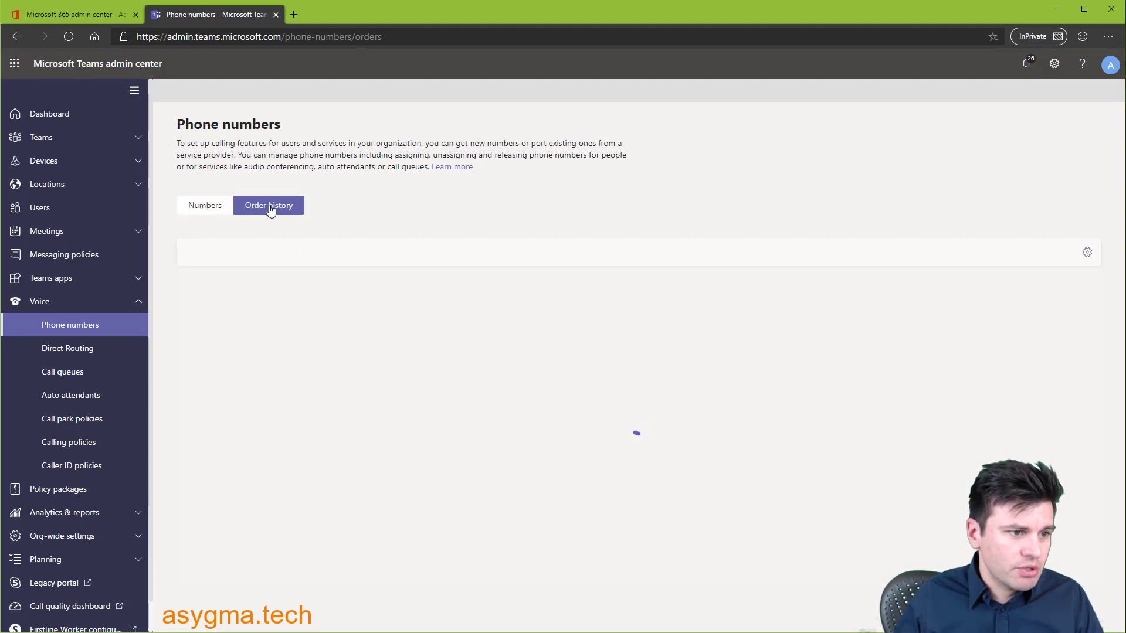
left_click(194, 208)
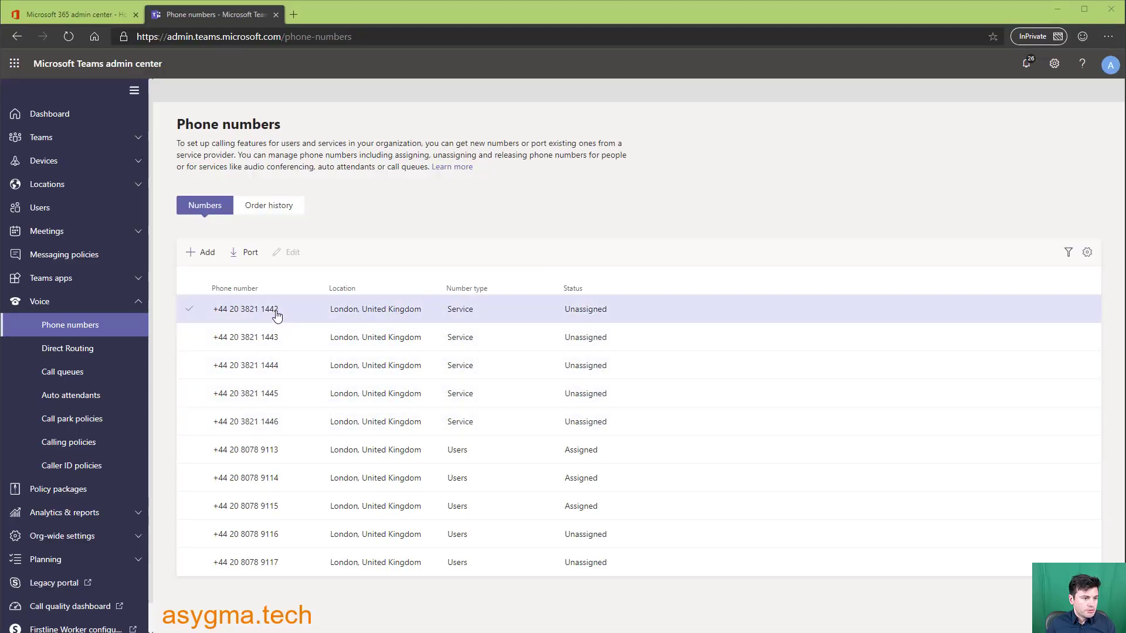
left_click(457, 317)
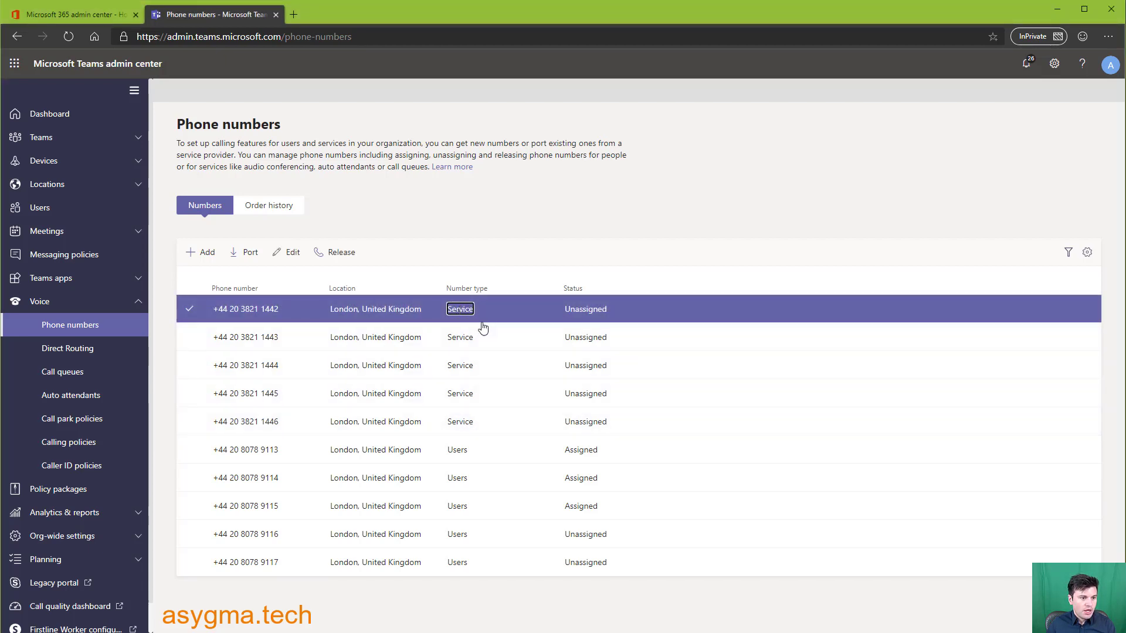
left_click(189, 313)
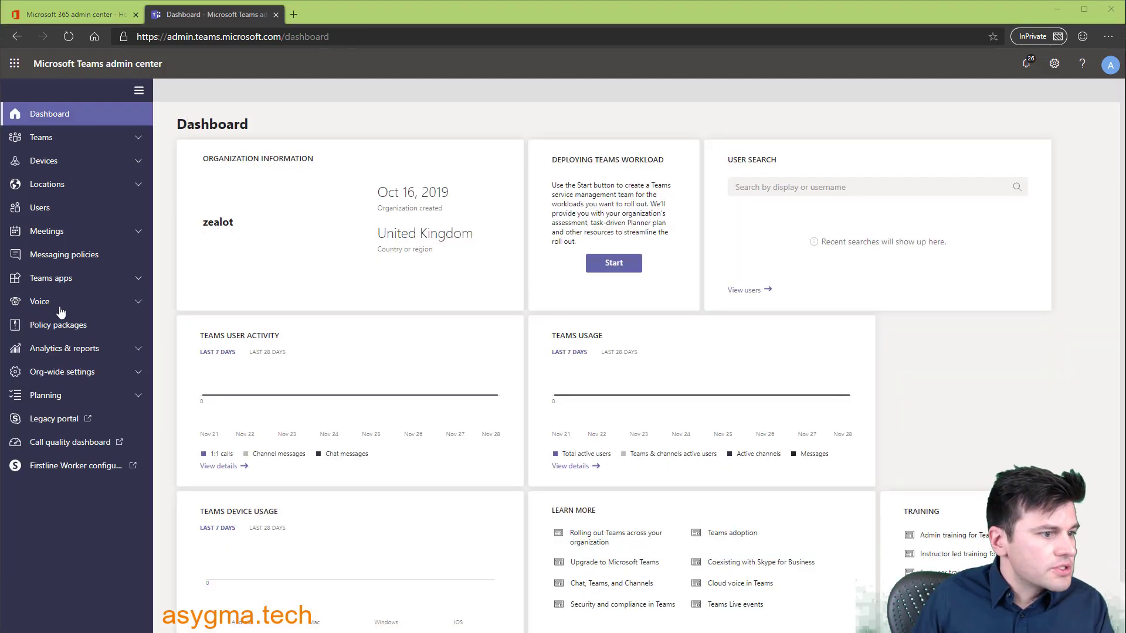
- Add auto attendant 'Call Attendant 01' with the (UTC) Dublin time zone and voice inputs on
left_click(74, 303)
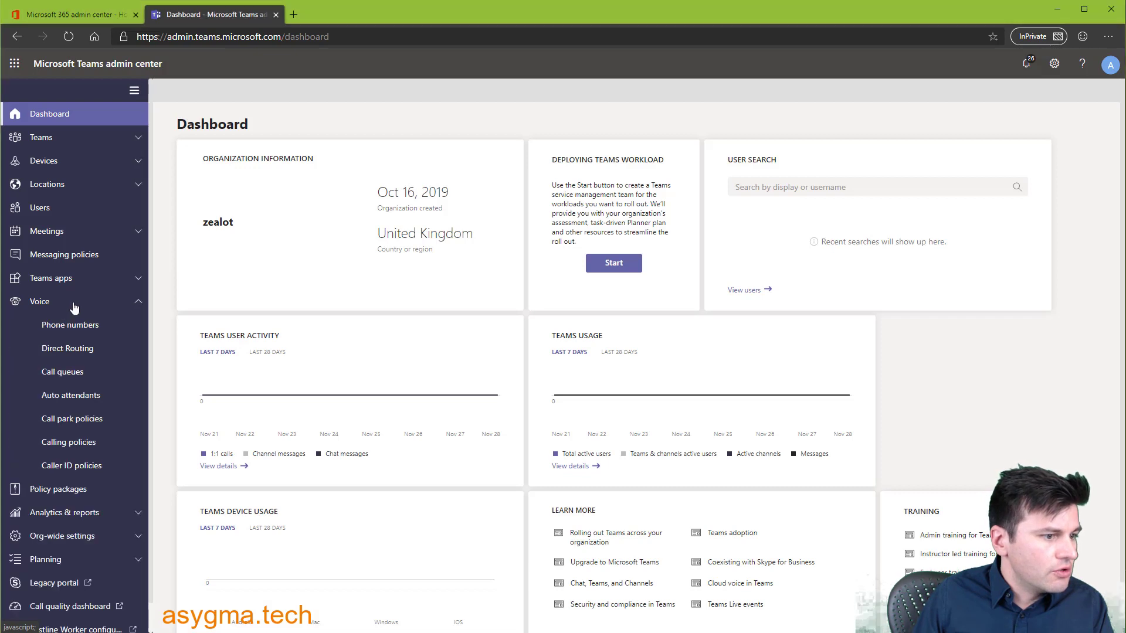
left_click(69, 403)
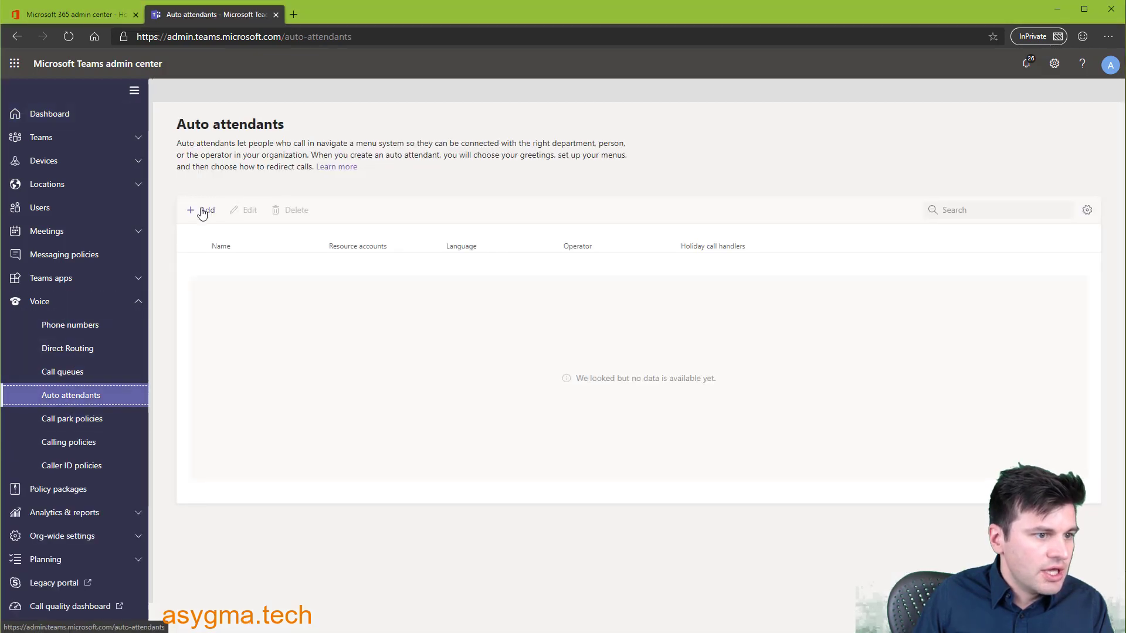
left_click(207, 212)
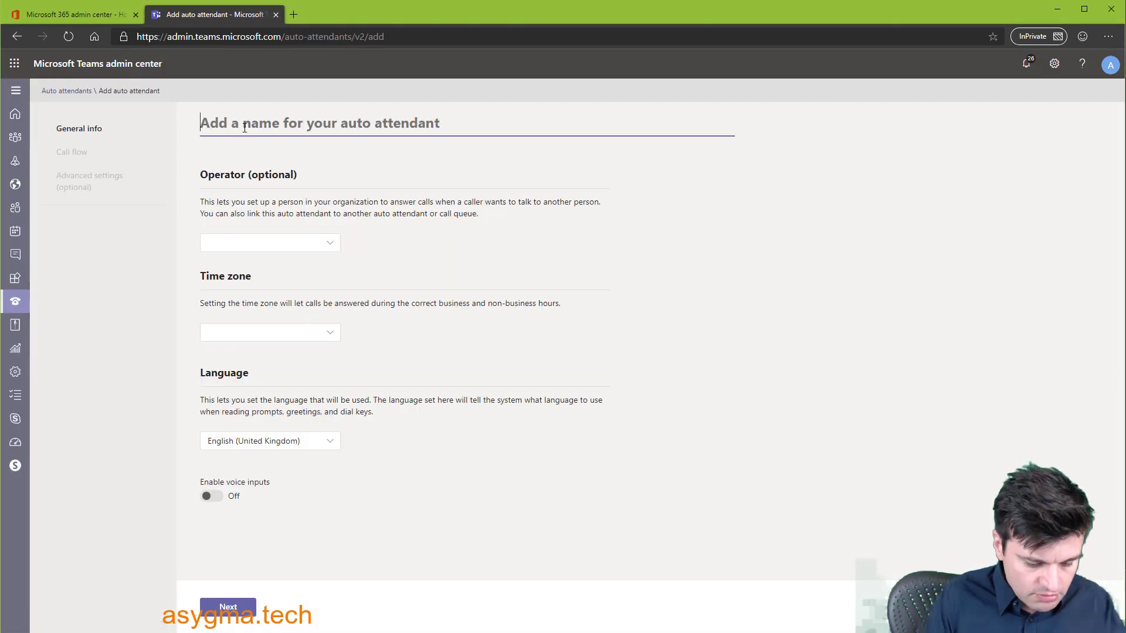
type("Call Attendant 01")
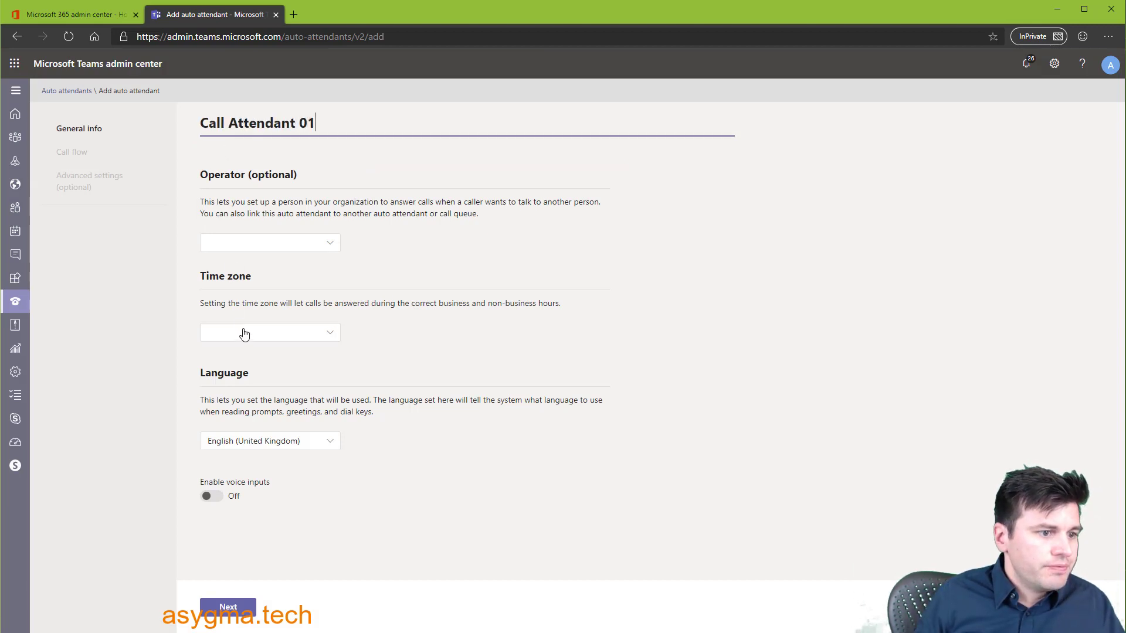
left_click(246, 336)
scroll(445, 428, "down", 5)
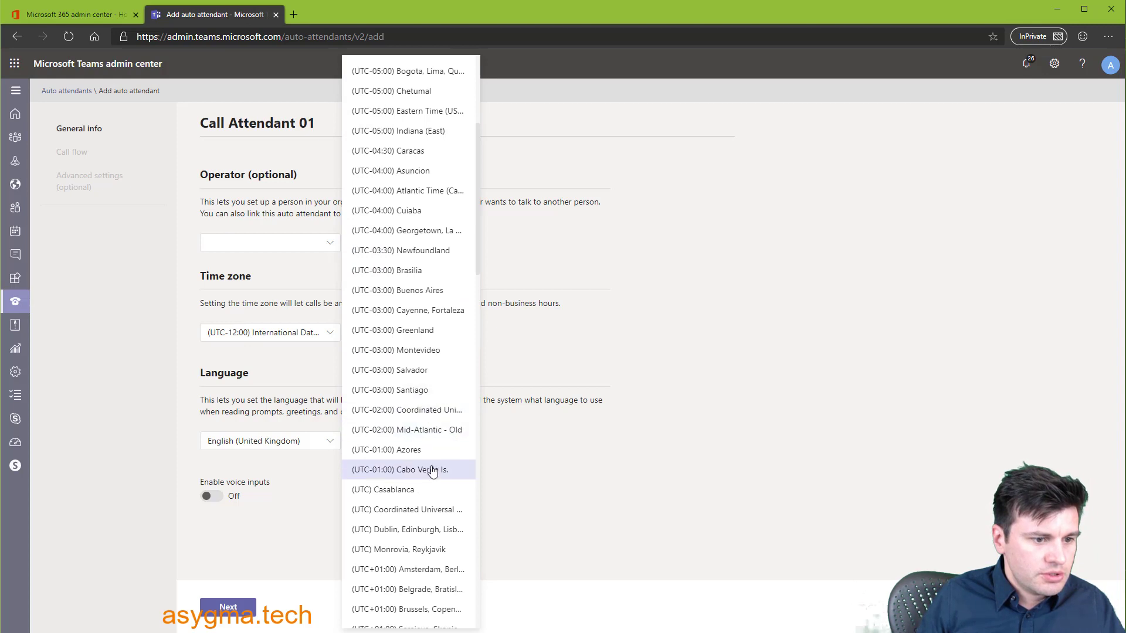
left_click(431, 529)
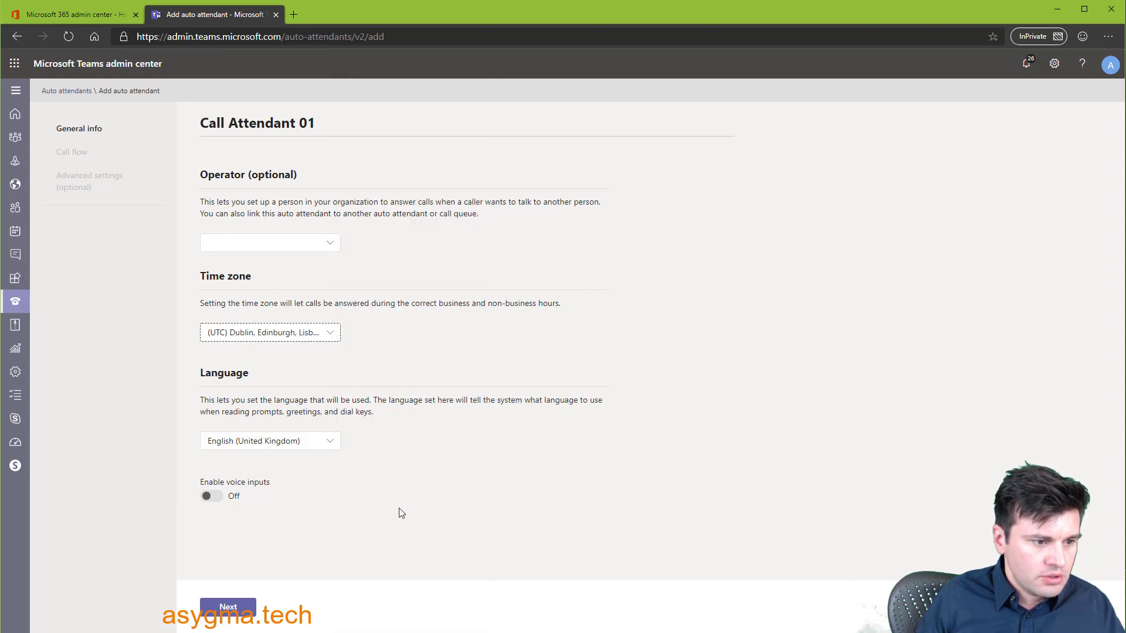
left_click(215, 500)
left_click(237, 609)
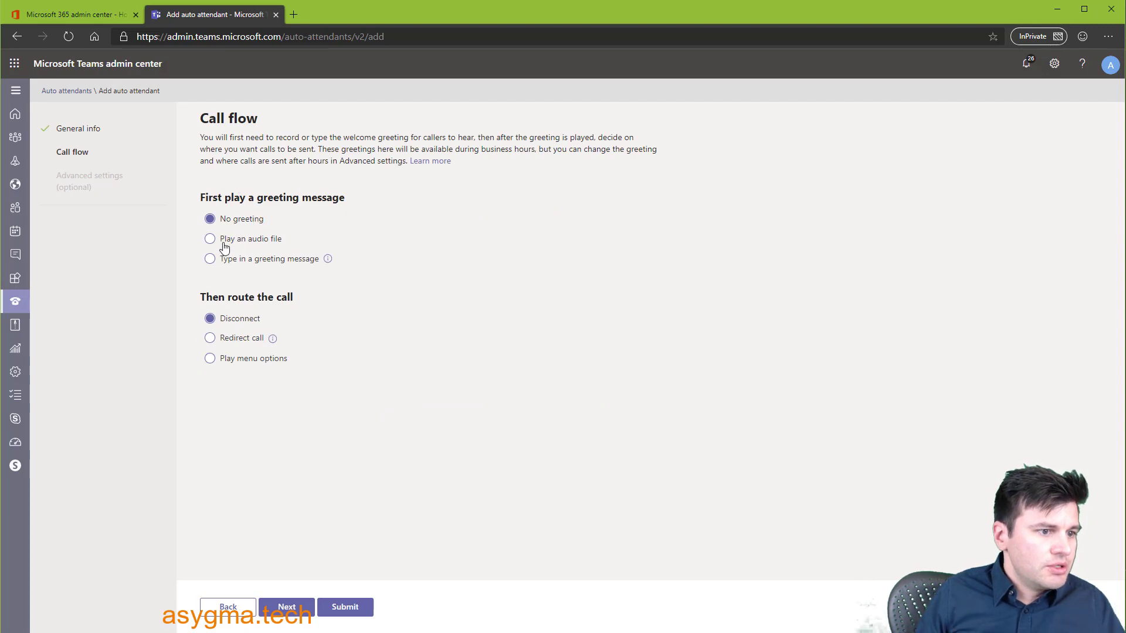
- Use a typed greeting, route calls to a menu of options, and add dial key 1
left_click(209, 264)
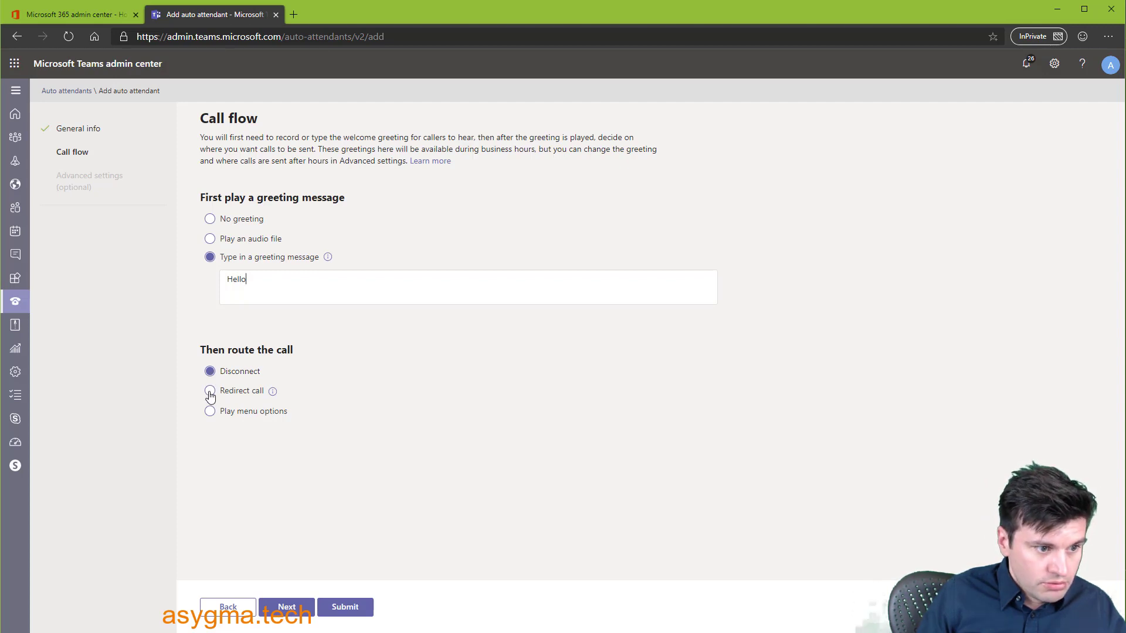
left_click(209, 413)
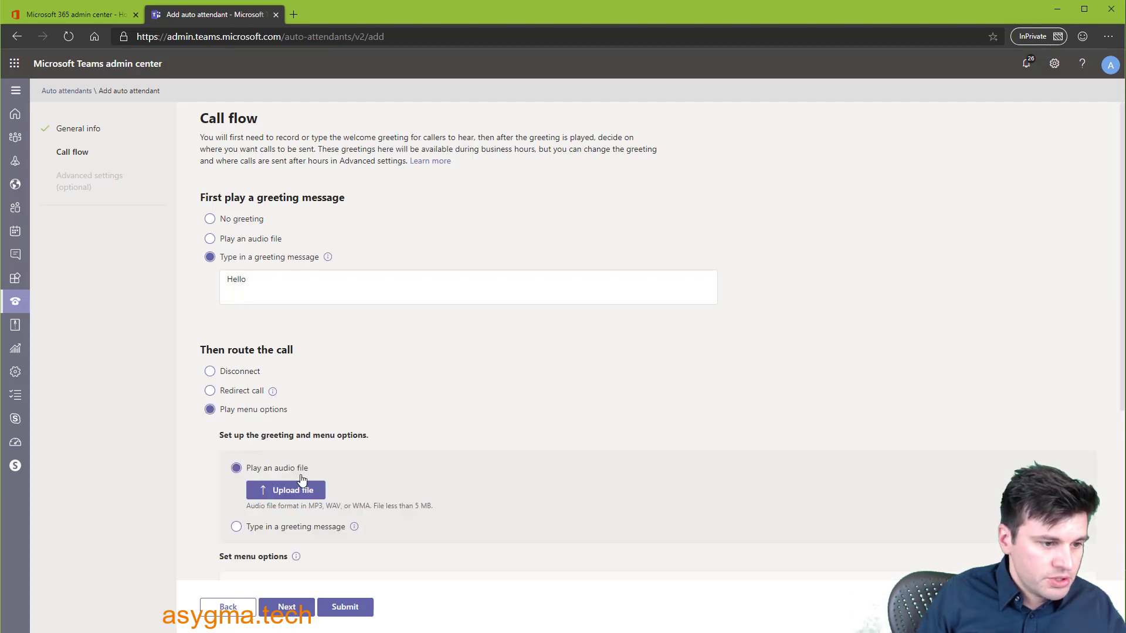
scroll(302, 480, "down", 3)
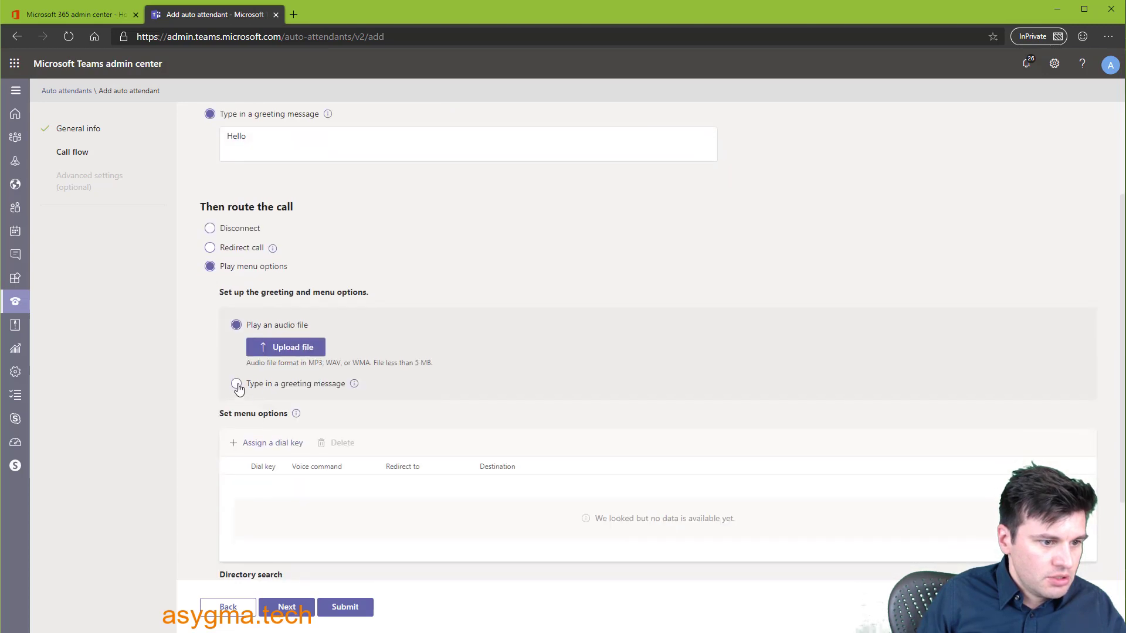
left_click(262, 444)
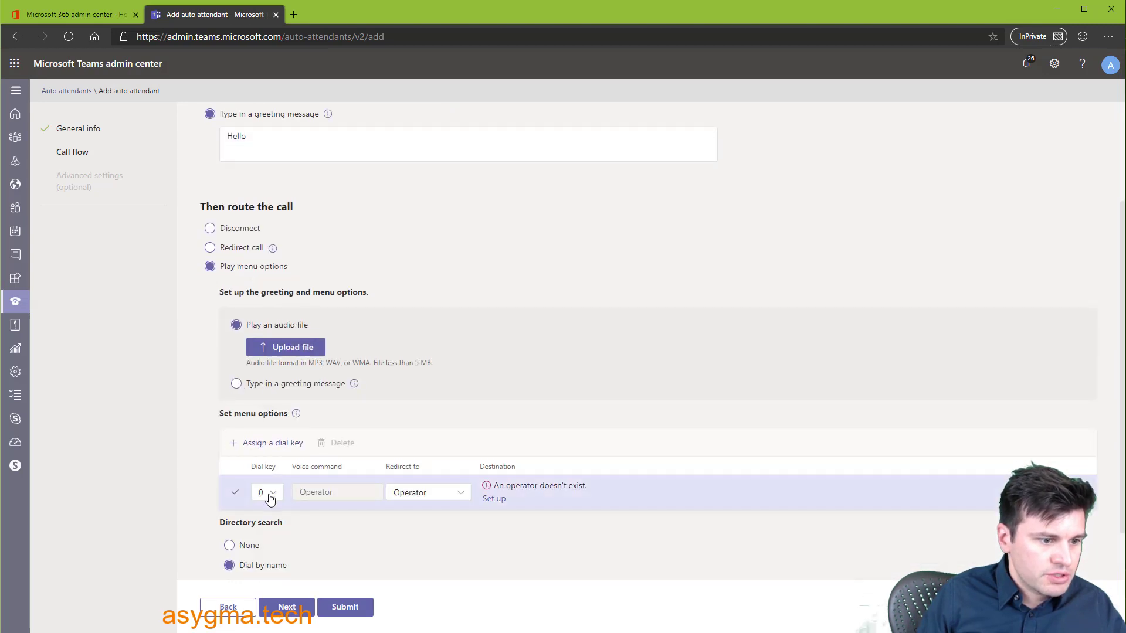
left_click(269, 498)
left_click(271, 317)
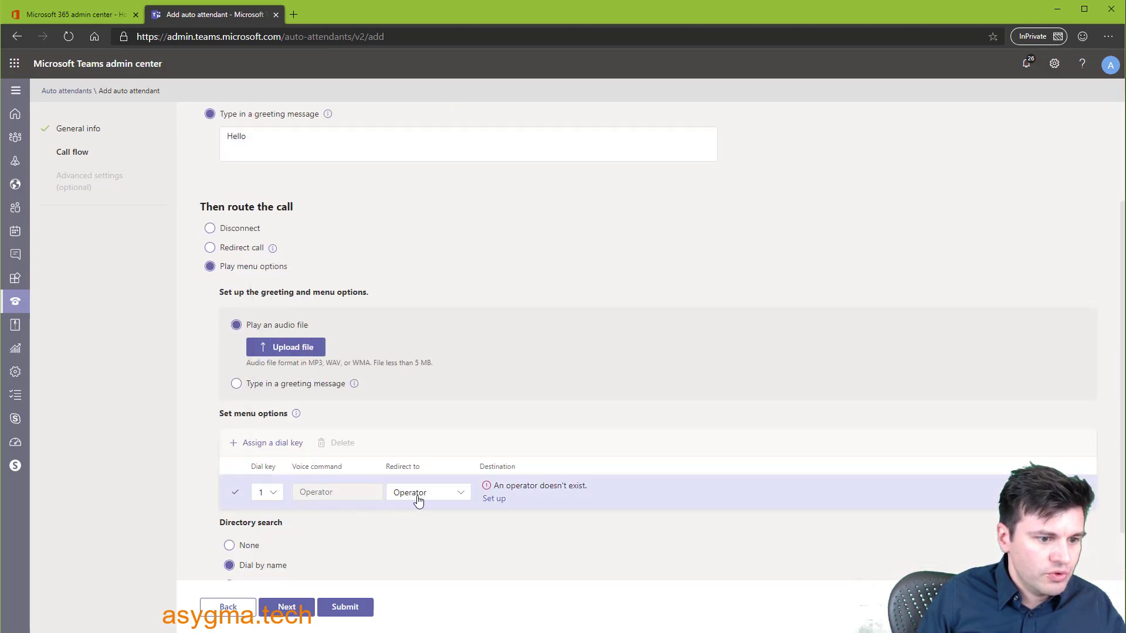
- Route dial key 1 to a colleague in the organization, found by name search
left_click(418, 497)
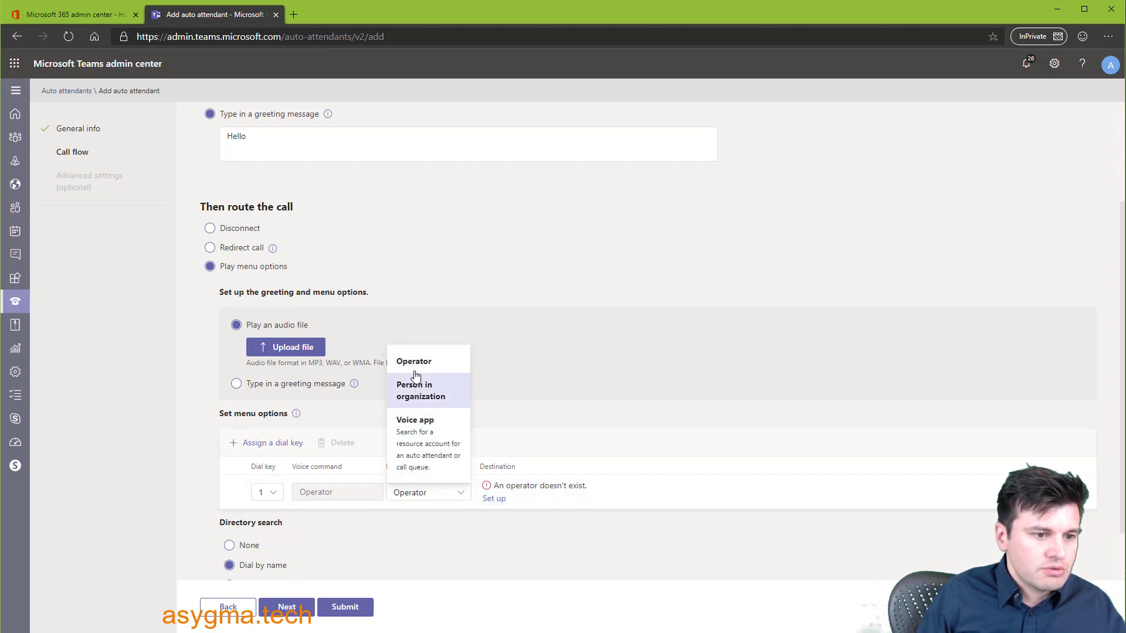
left_click(418, 391)
left_click(358, 489)
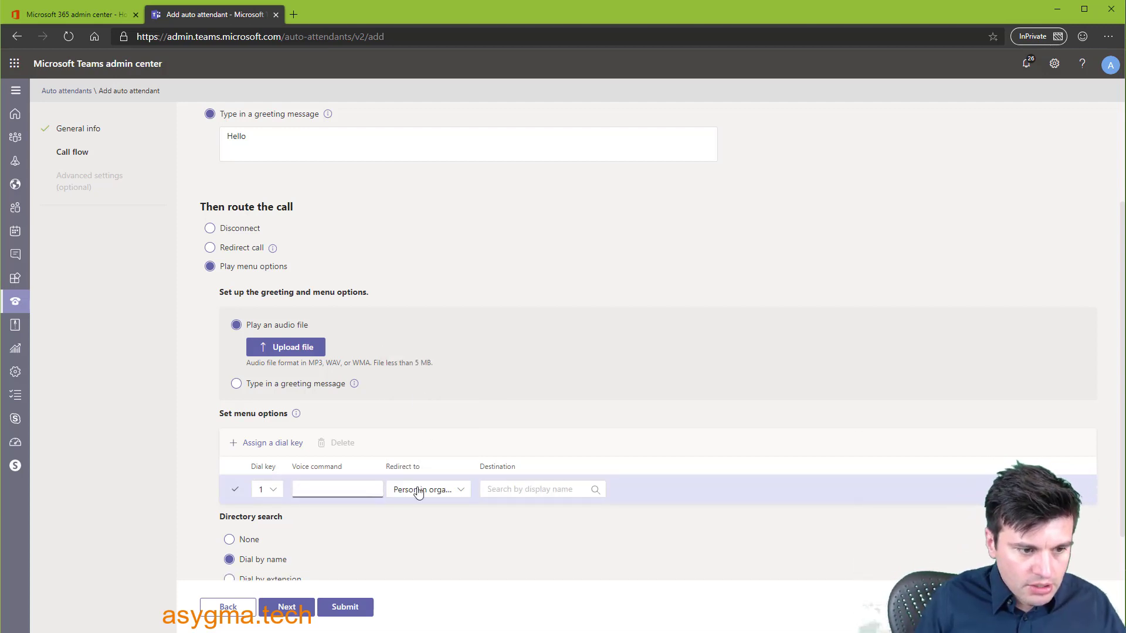
left_click(418, 491)
left_click(340, 488)
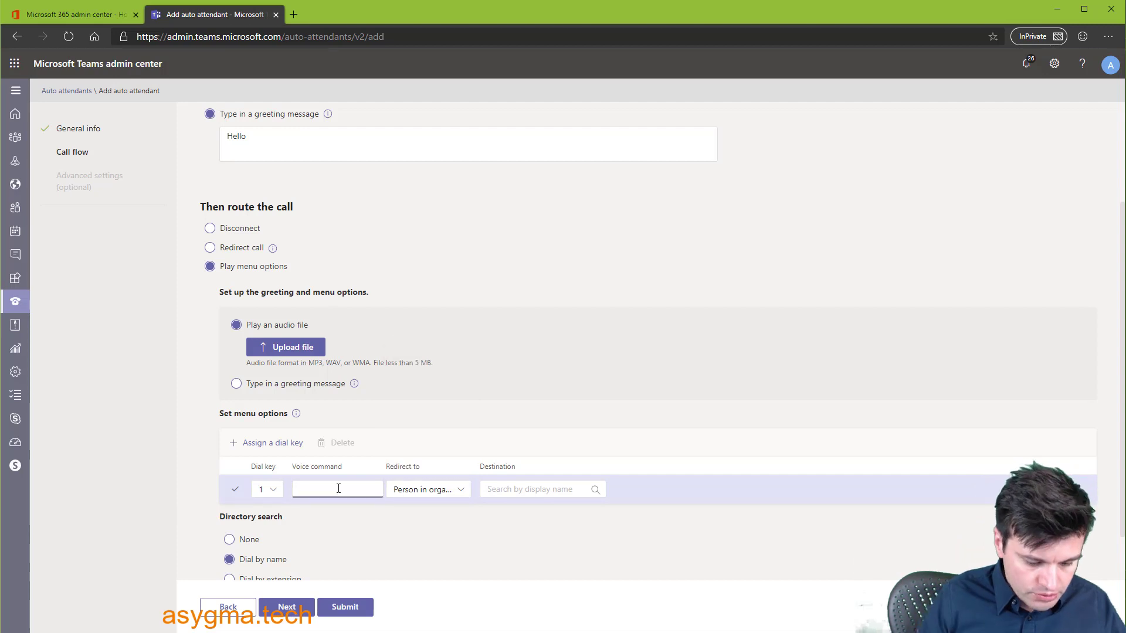
left_click(512, 492)
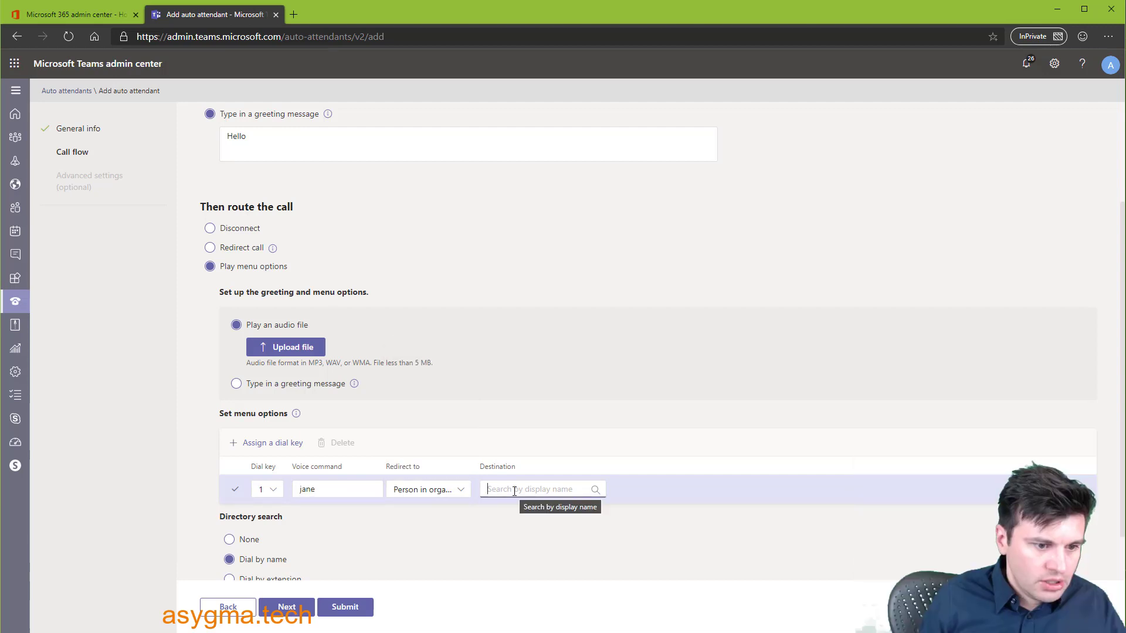
type("jane")
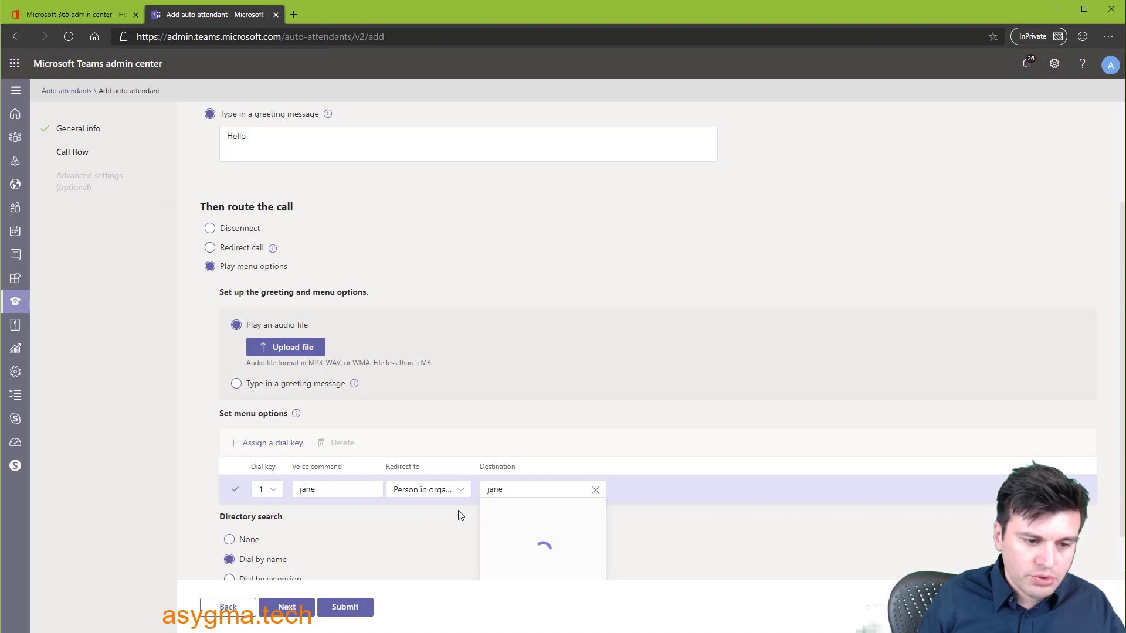
key("Return")
- Correct the greeting to 'Hello Hello Hello' and make the menu greeting typed text instead of audio
scroll(432, 518, "down", 1)
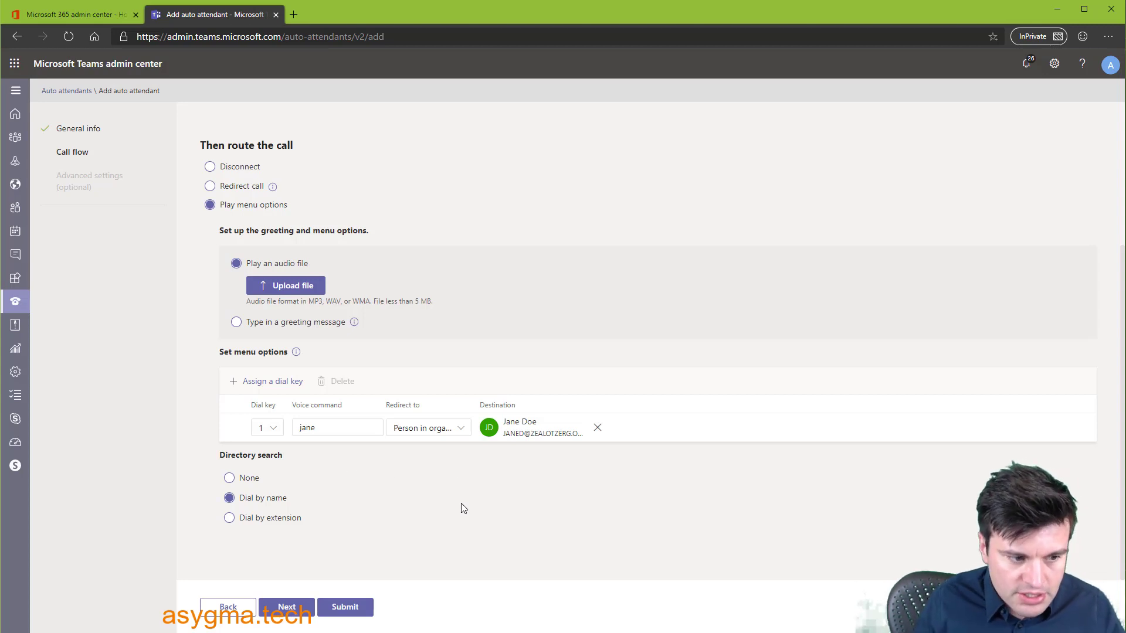
left_click(304, 604)
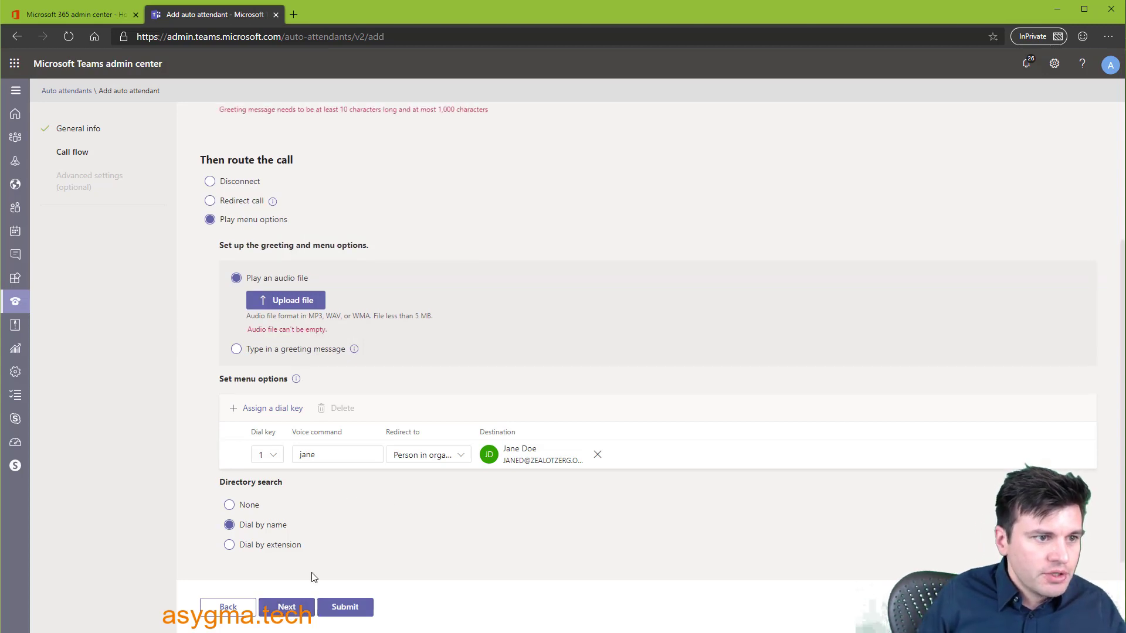
scroll(377, 317, "up", 3)
left_click(305, 288)
left_click_drag(306, 288, 212, 287)
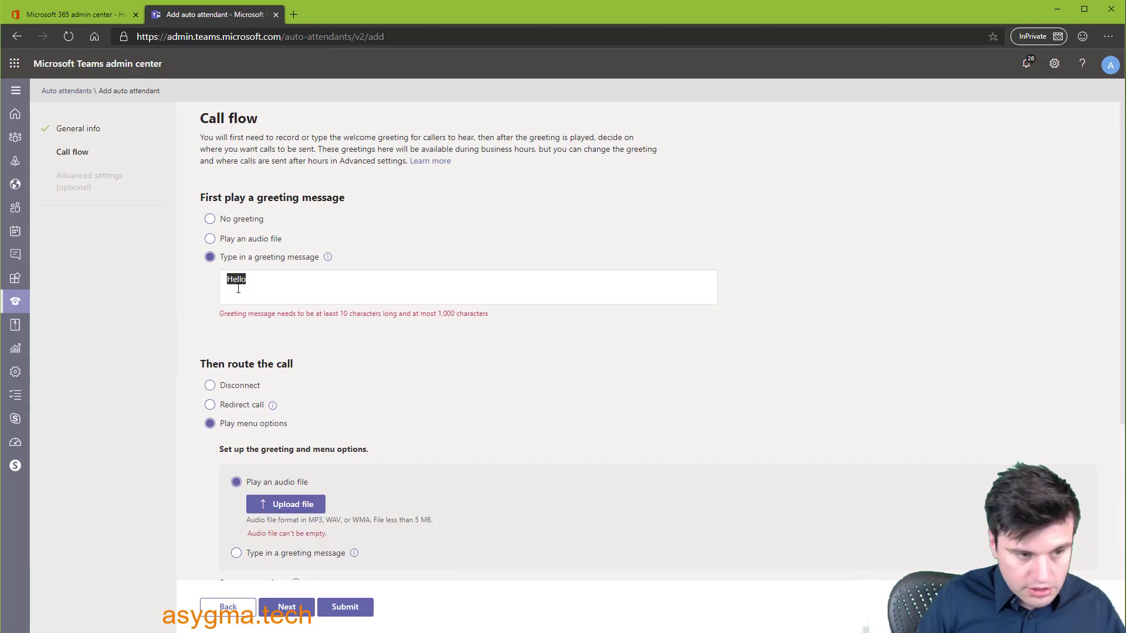
scroll(238, 288, "down", 4)
scroll(265, 312, "up", 4)
left_click(265, 311)
left_click(271, 293)
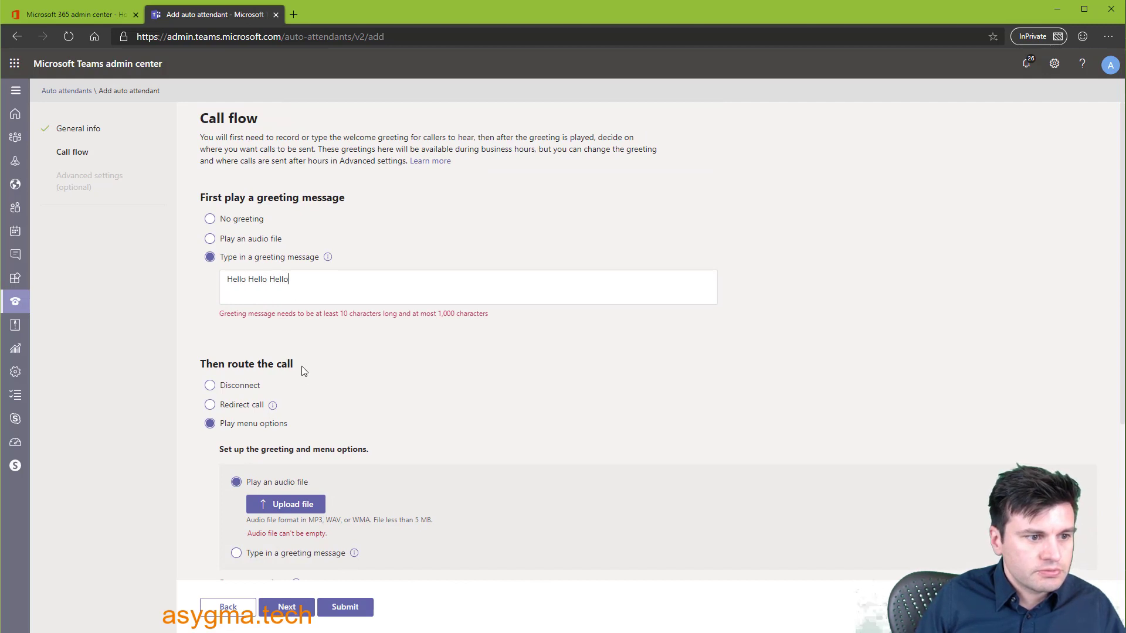
left_click(287, 607)
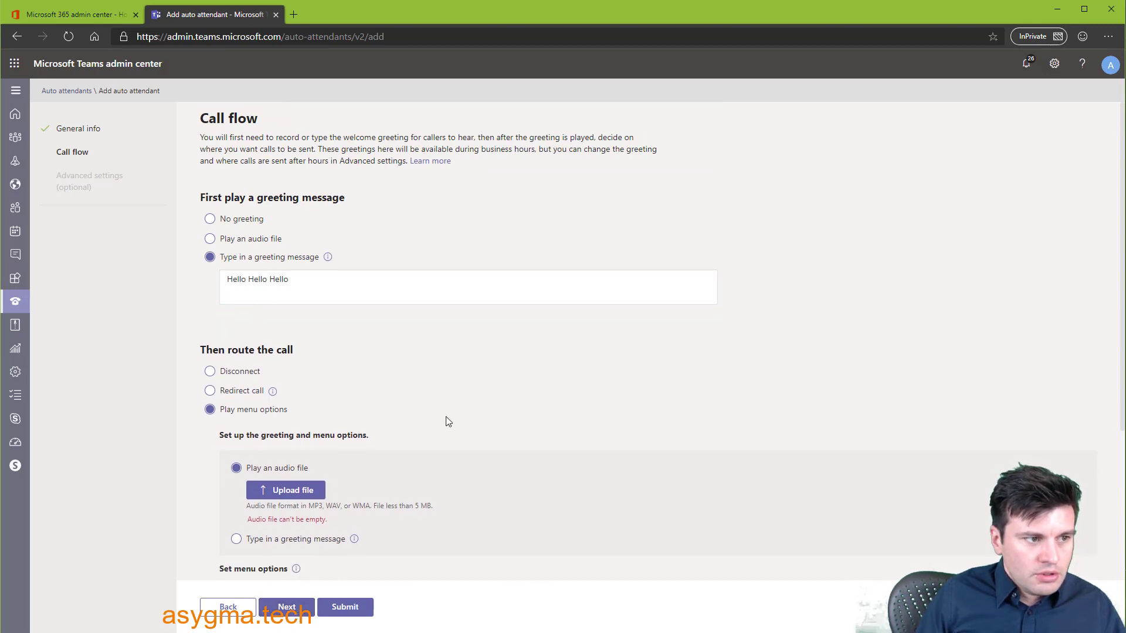
scroll(452, 492, "down", 4)
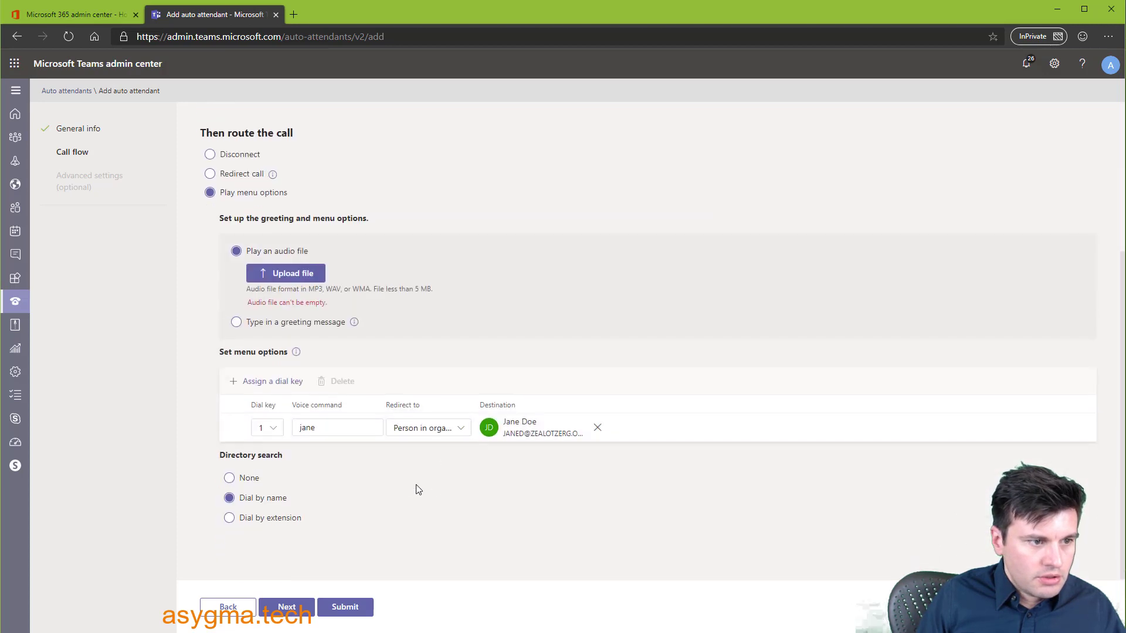
left_click(236, 323)
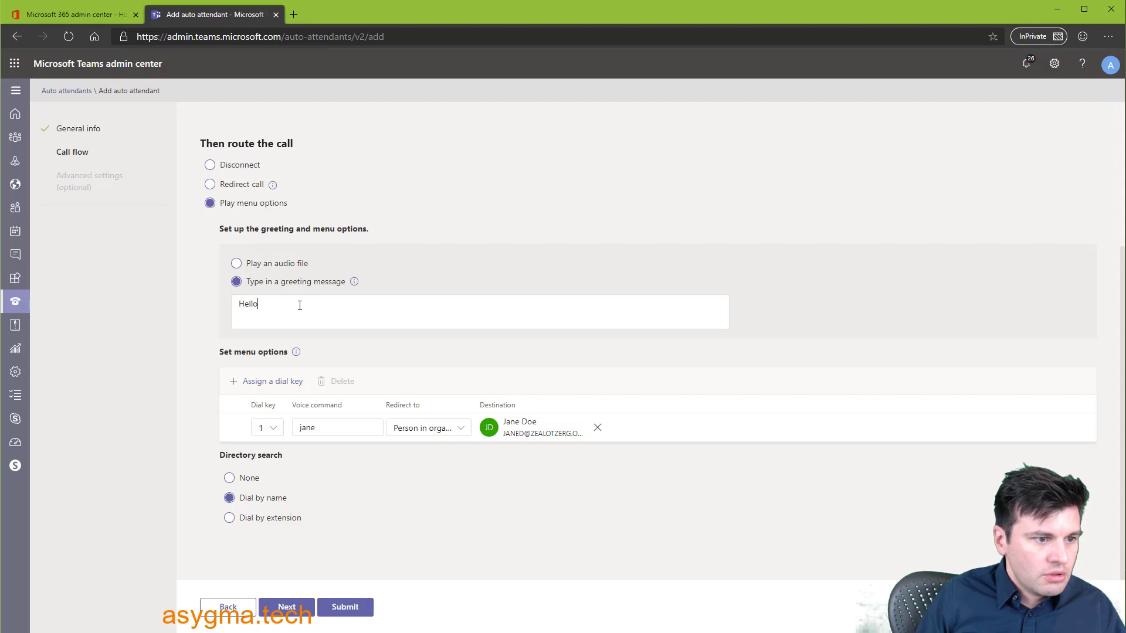
- Keep after hours starting at 12:00 AM and type the after-hours greeting 'hey we are closed'
left_click(287, 608)
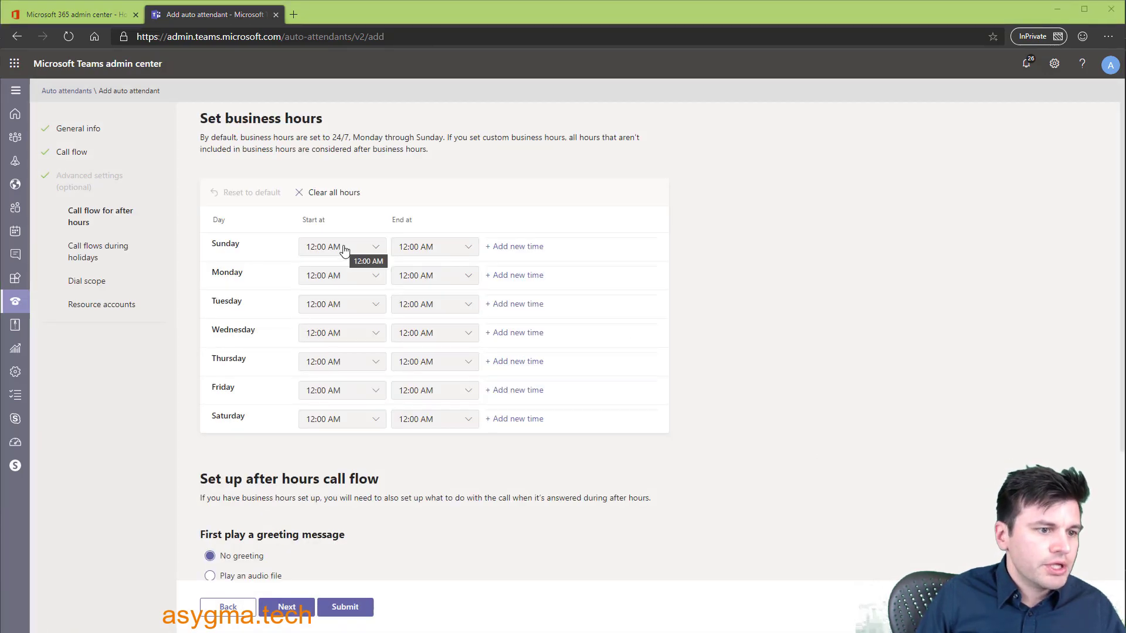
left_click(333, 305)
left_click(333, 305)
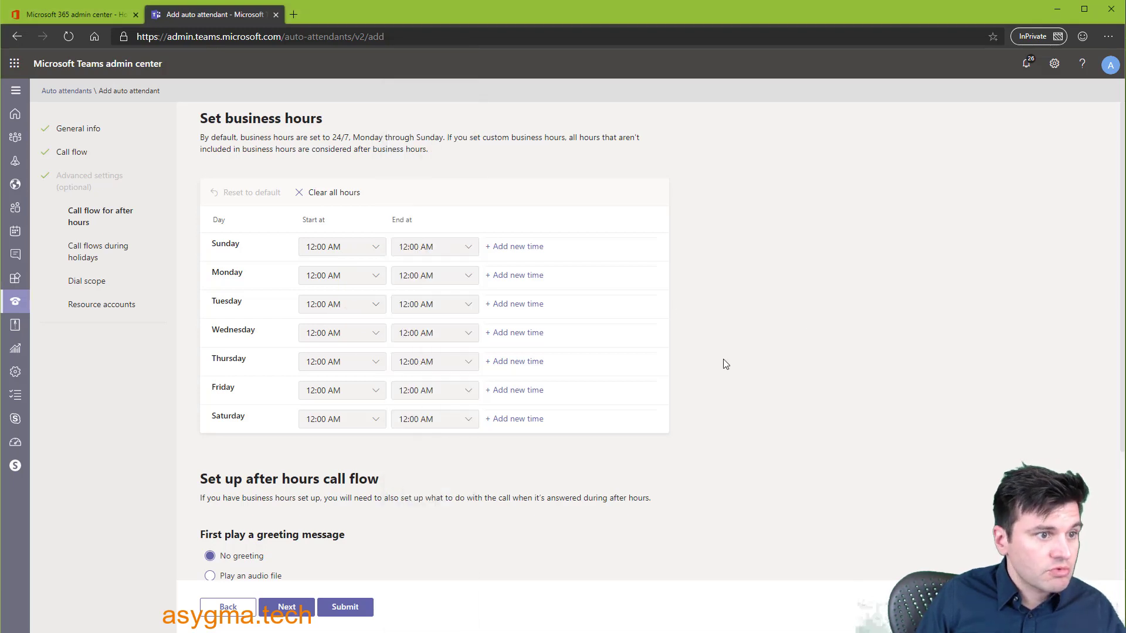
scroll(731, 359, "down", 3)
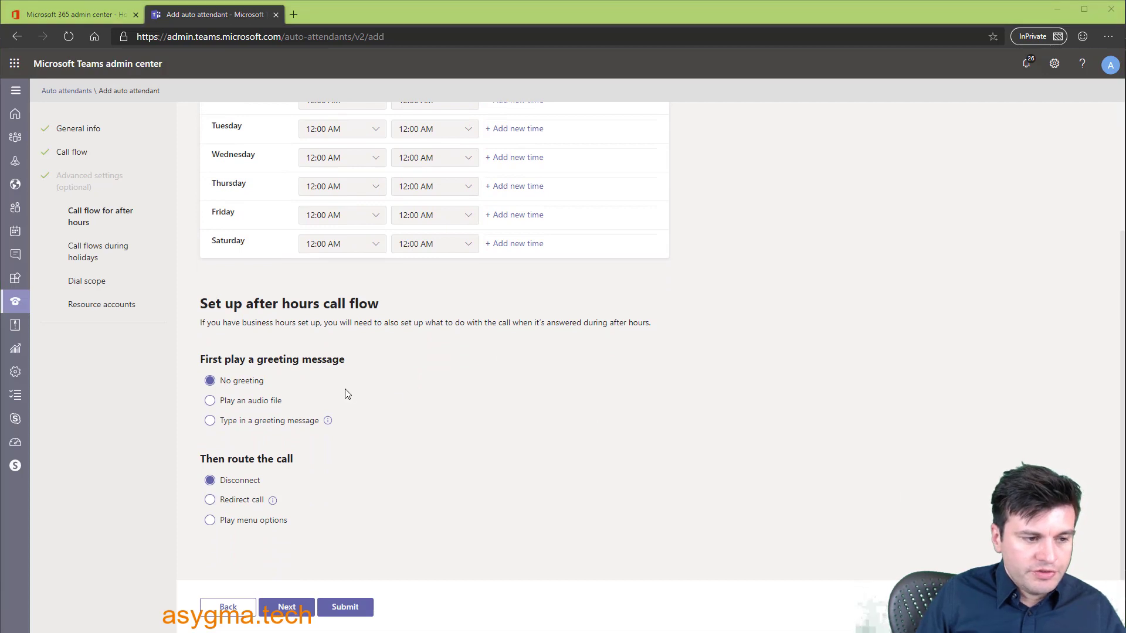
left_click(211, 401)
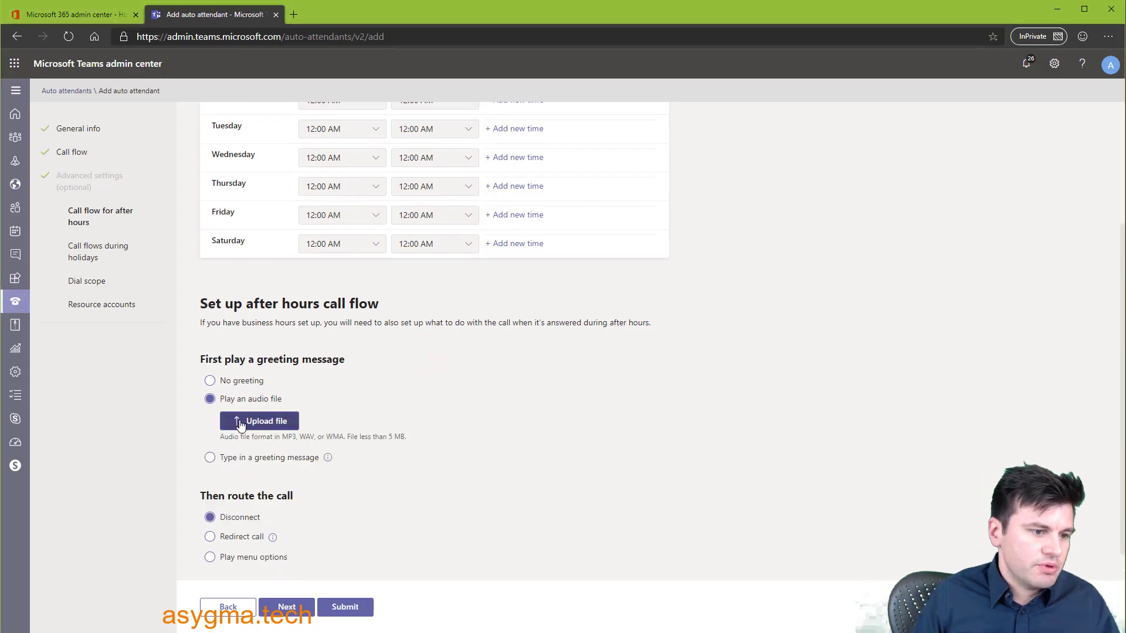
left_click(211, 457)
type("hey we are closed")
- Redirect after-hours calls to a colleague in the organization, found by name search
scroll(326, 447, "down", 1)
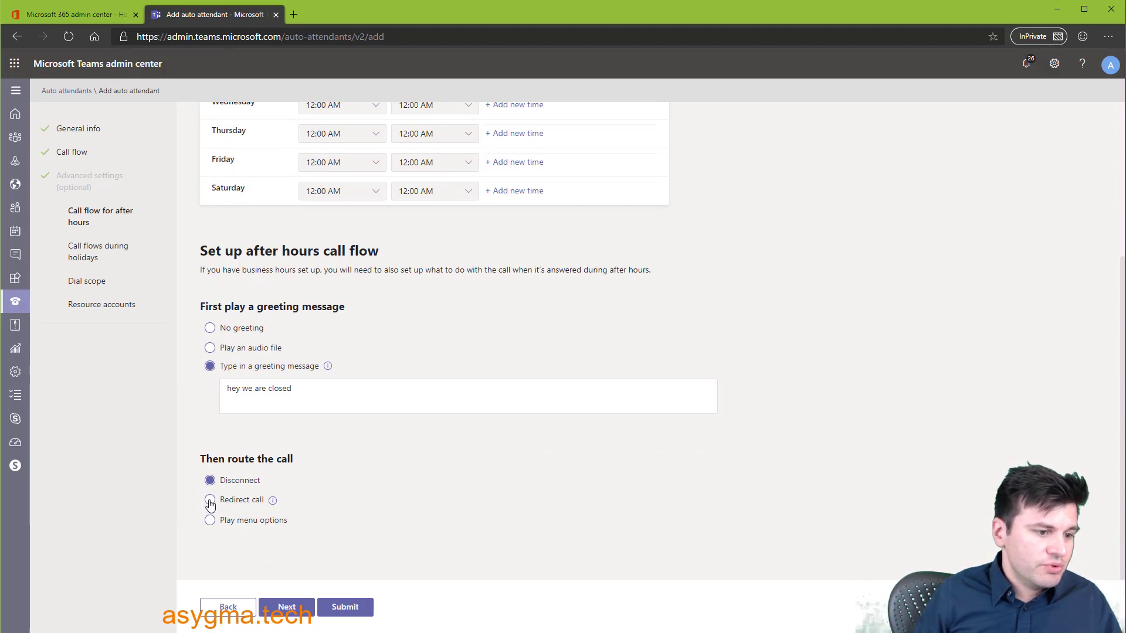
left_click(209, 502)
left_click(302, 544)
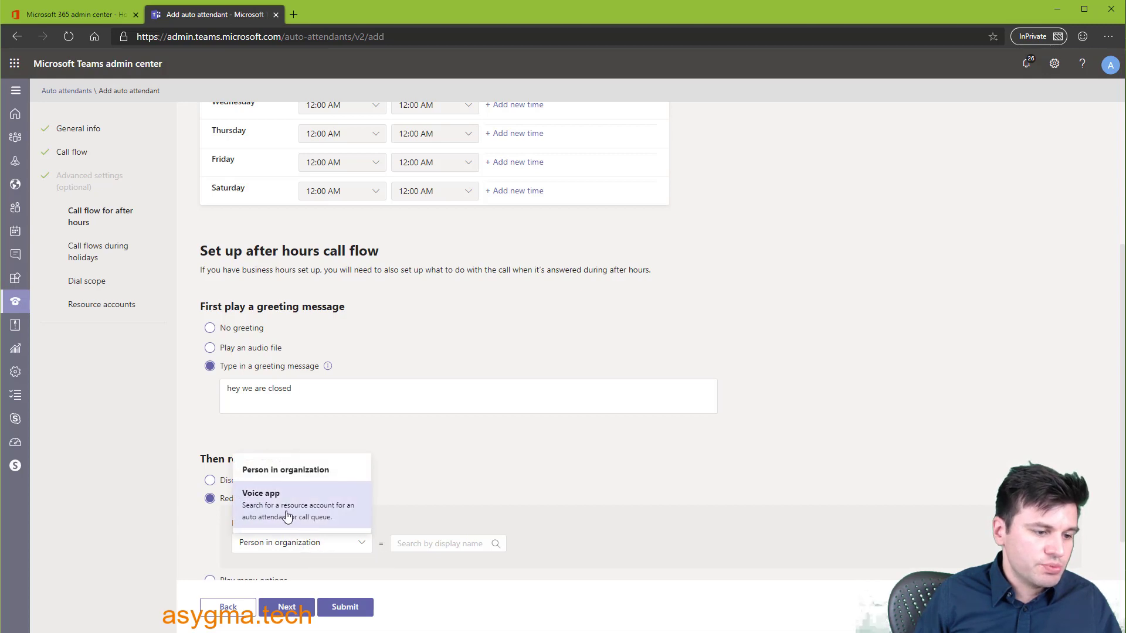
key("Escape")
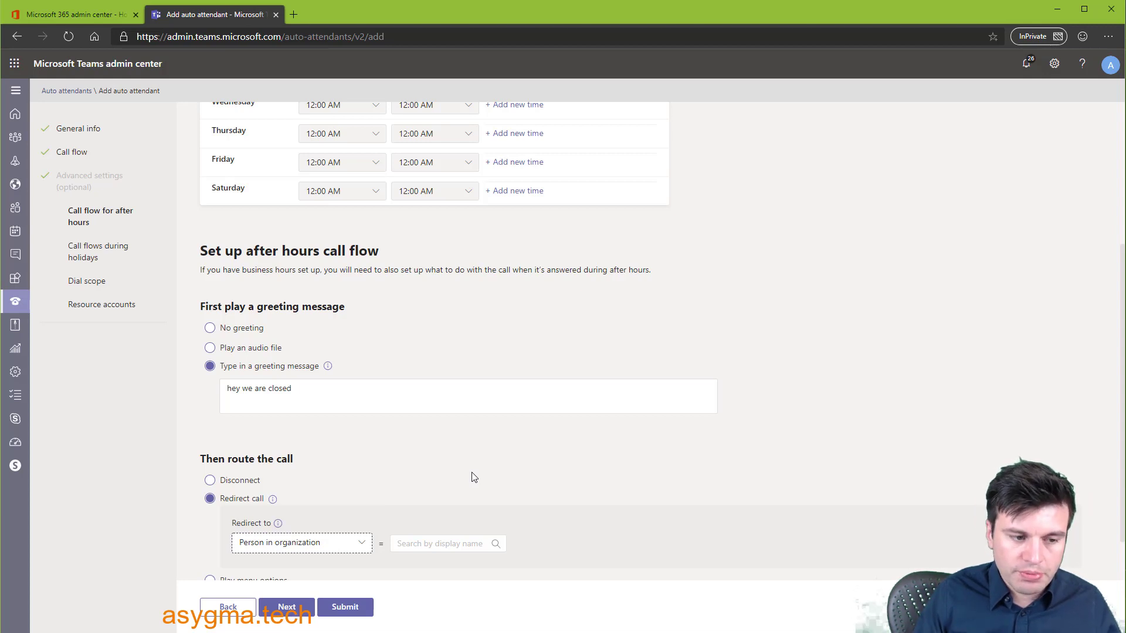
scroll(480, 471, "down", 1)
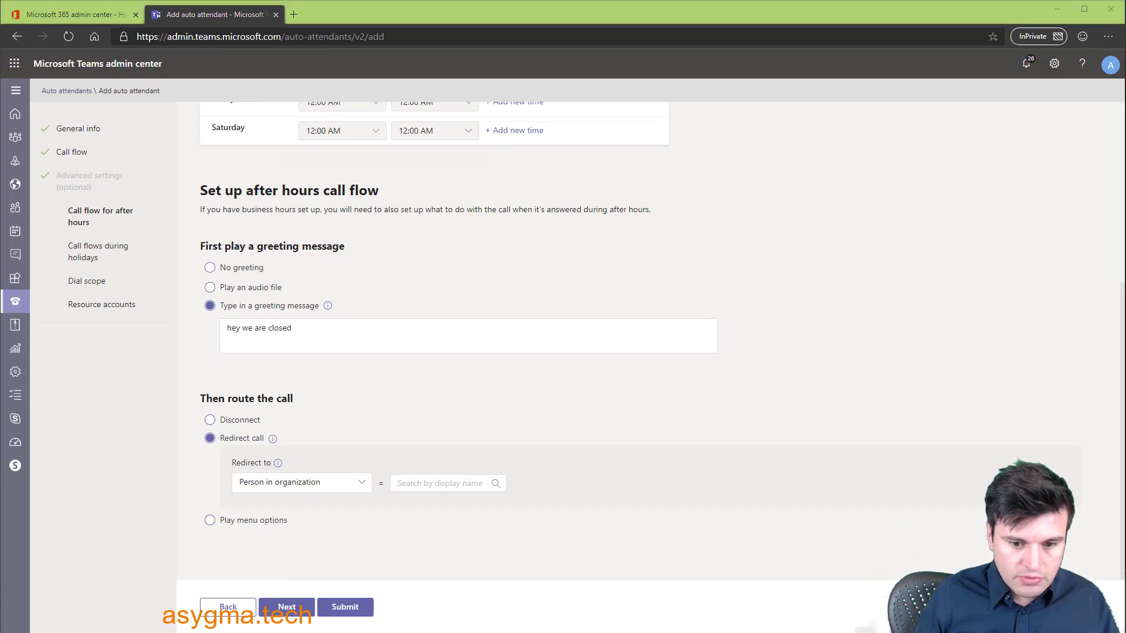
left_click(401, 483)
type("jane")
left_click(420, 515)
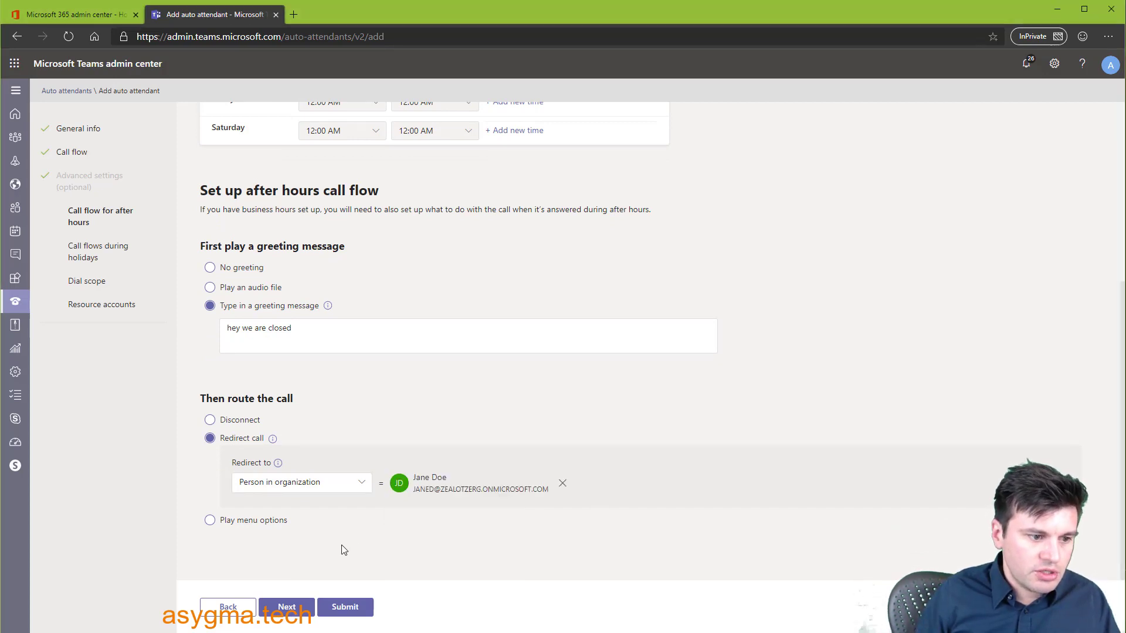
- Move past the after-hours and holiday steps, adding no holidays, to reach Dial scope
left_click(287, 607)
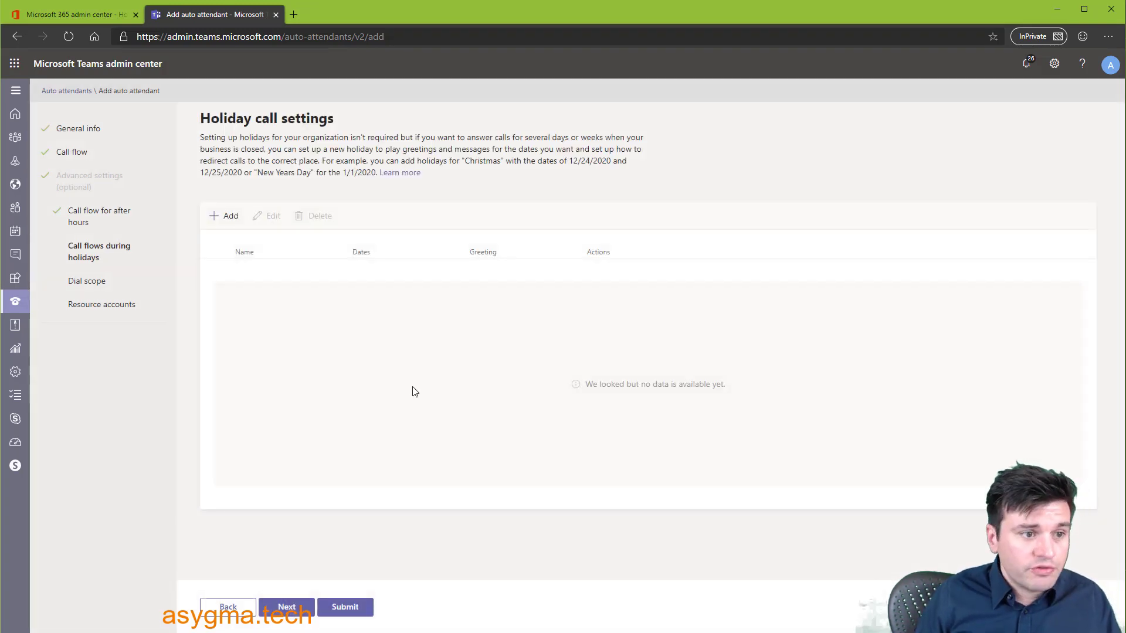
left_click(287, 607)
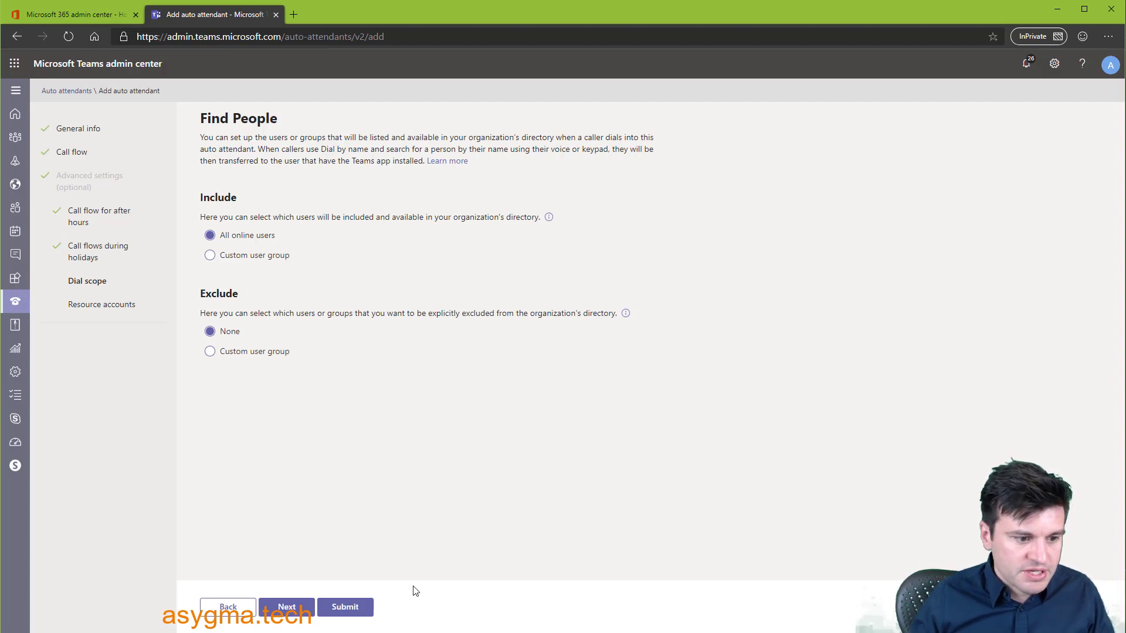
- Attach the resource auto attendant account (searched 'reso') and submit Call Attendant 01
left_click(287, 607)
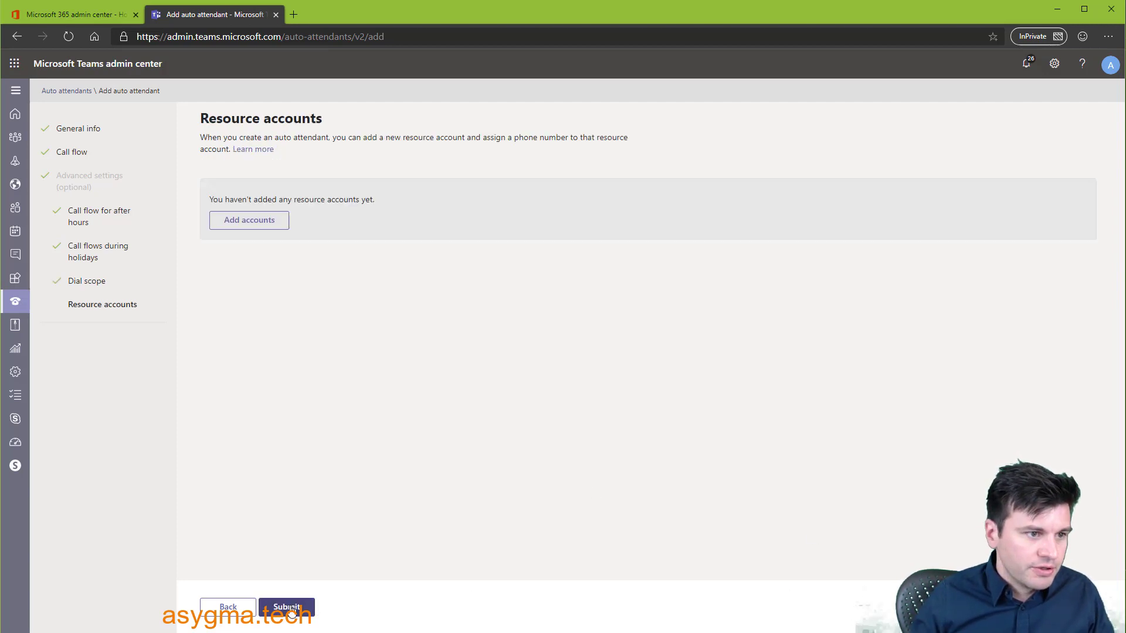
left_click(258, 227)
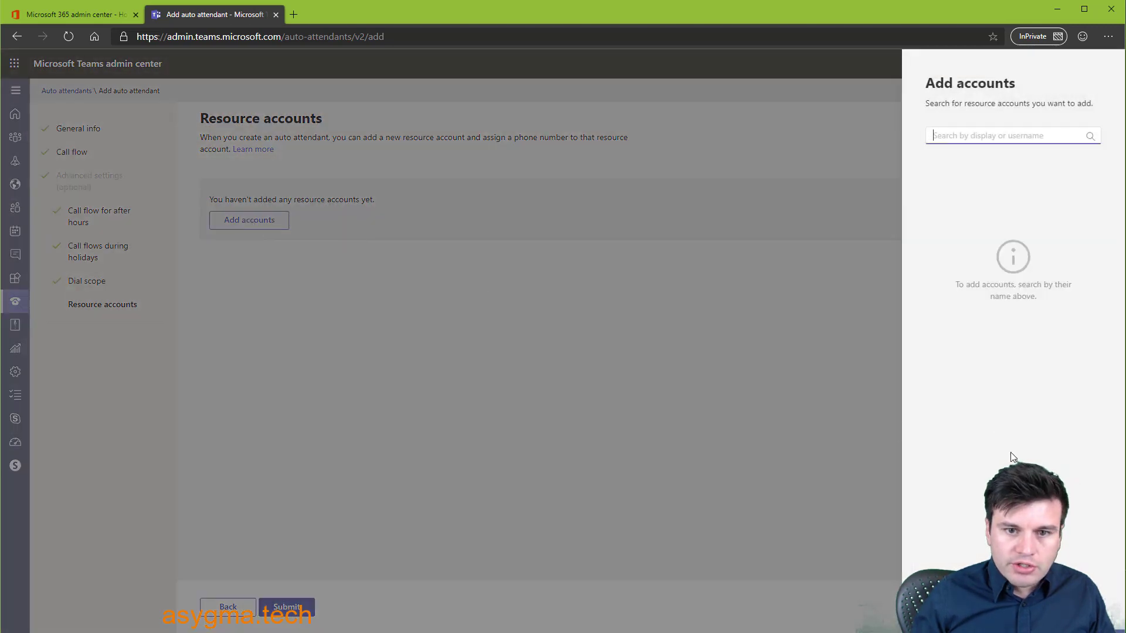
type("resource")
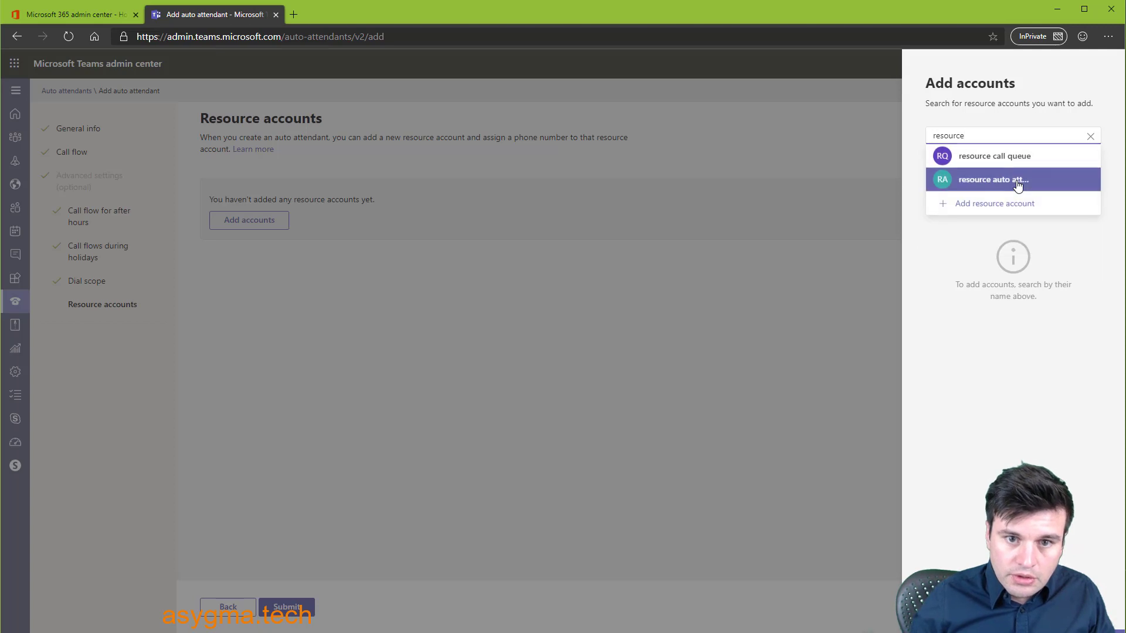
mouse_move(991, 160)
mouse_move(996, 181)
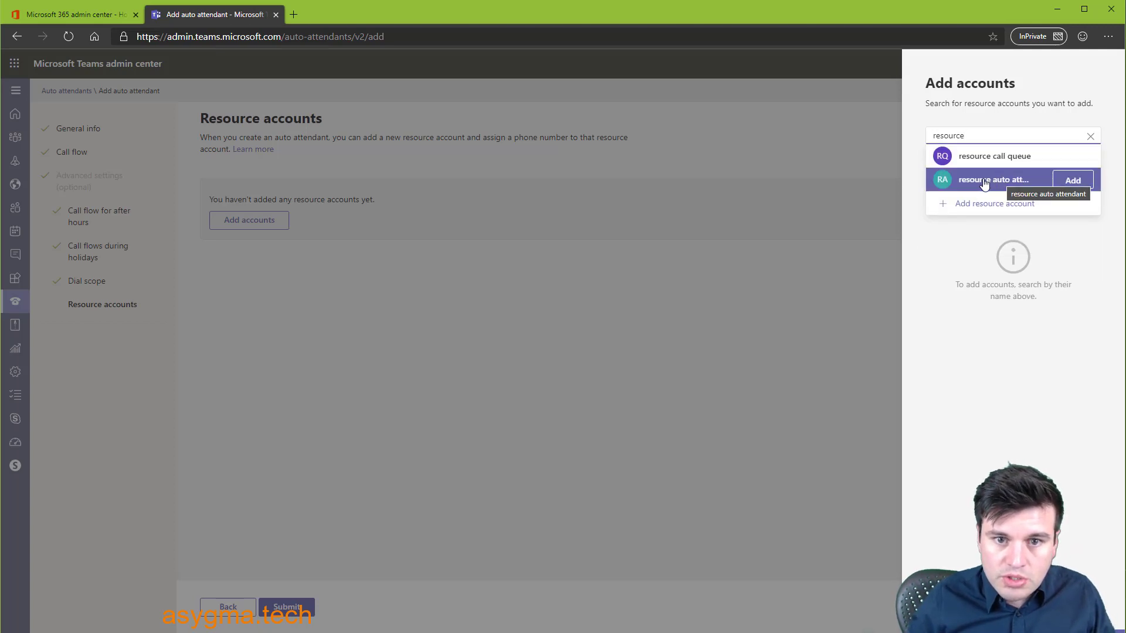
left_click(1088, 186)
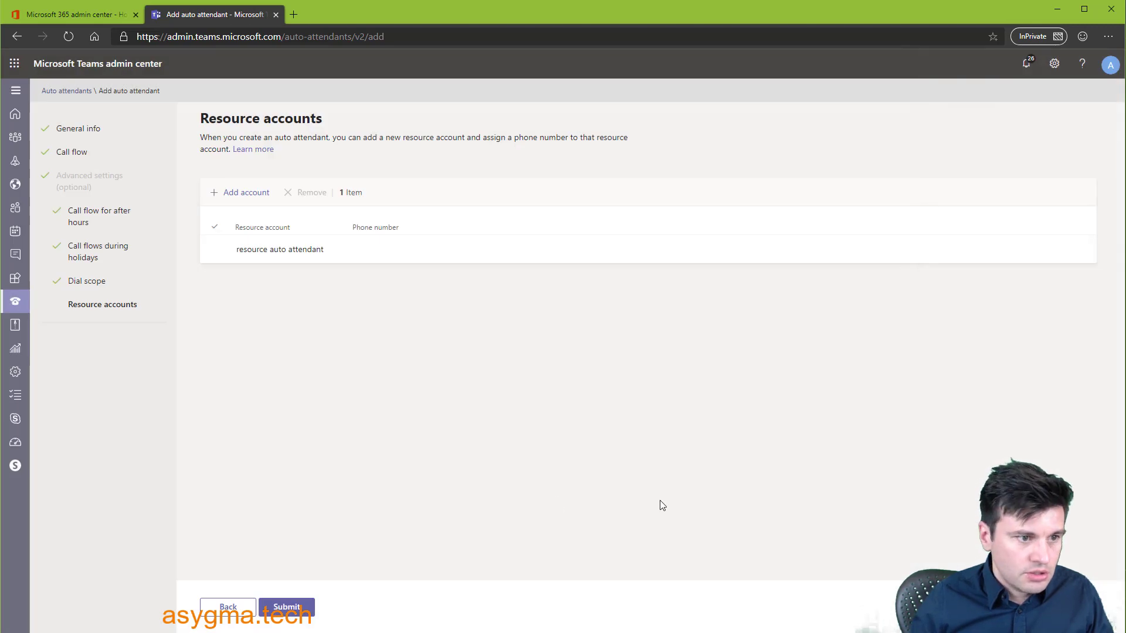
left_click(286, 607)
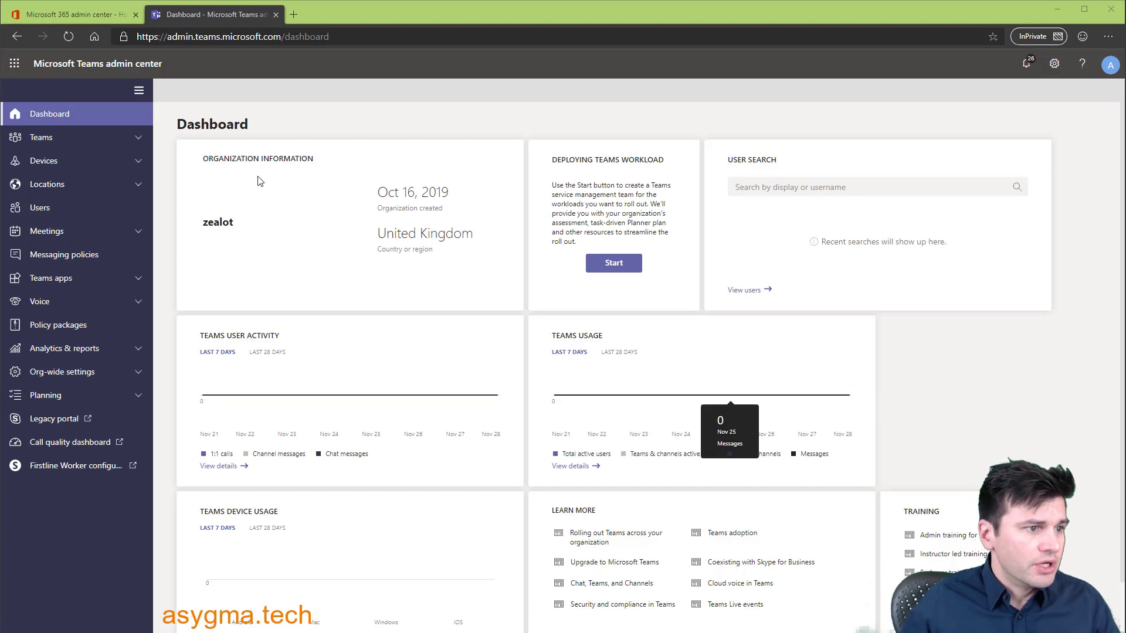
- Go to Users > Active users in the Microsoft 365 admin center
left_click(50, 17)
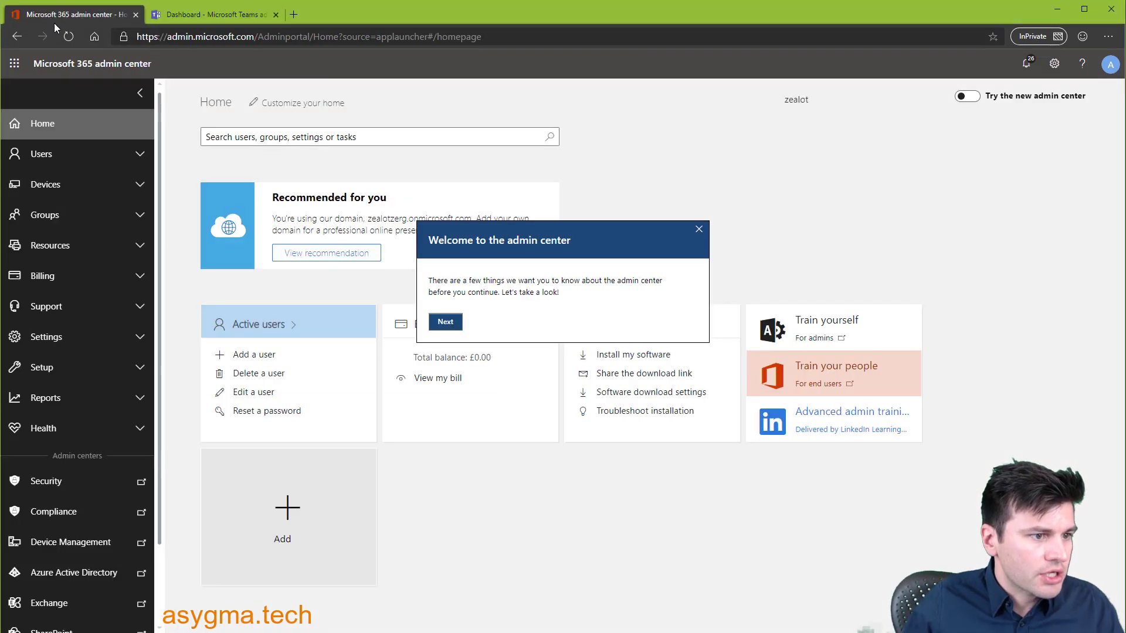
left_click(71, 154)
left_click(50, 183)
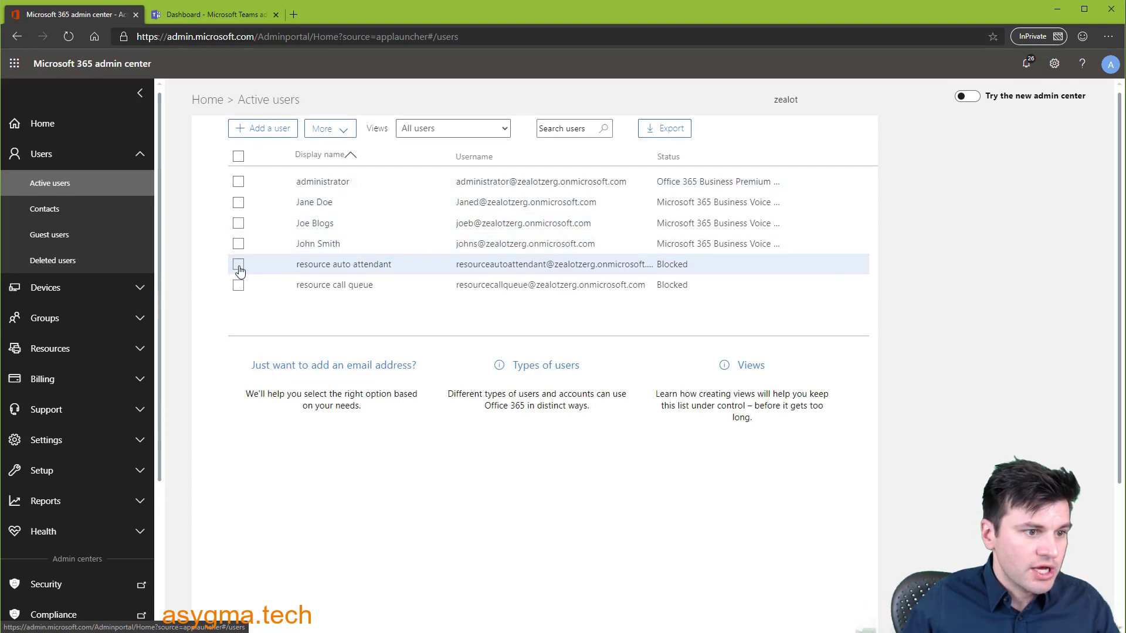
- License the resource auto attendant account with Phone System - Virtual User, location United Kingdom
left_click(238, 265)
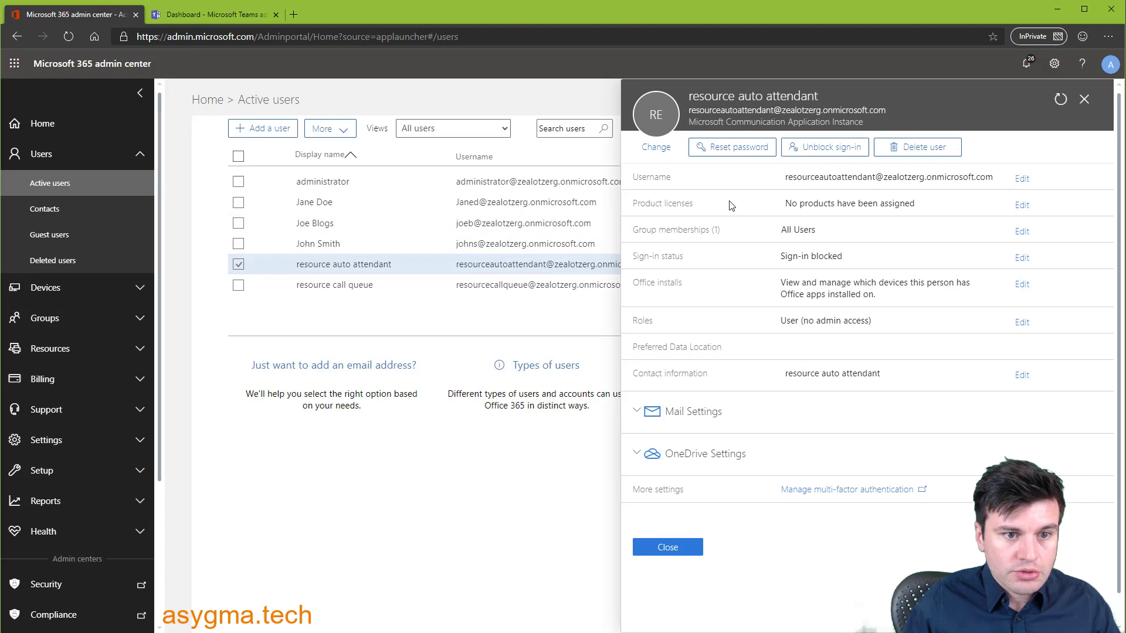
left_click(1017, 208)
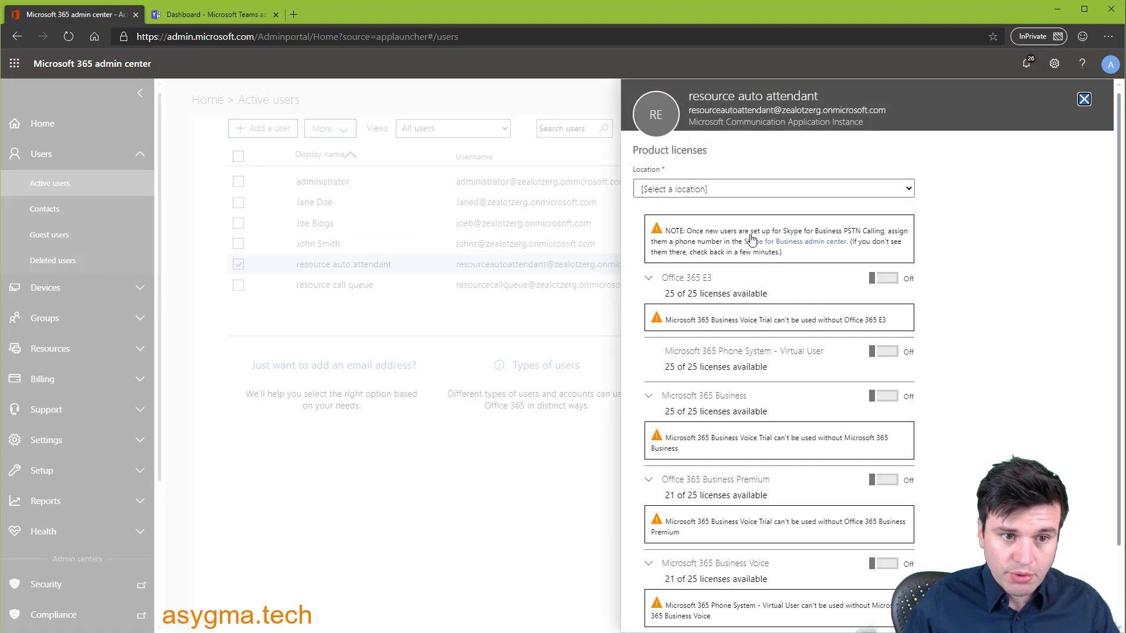
left_click(882, 351)
scroll(903, 446, "down", 2)
left_click(673, 596)
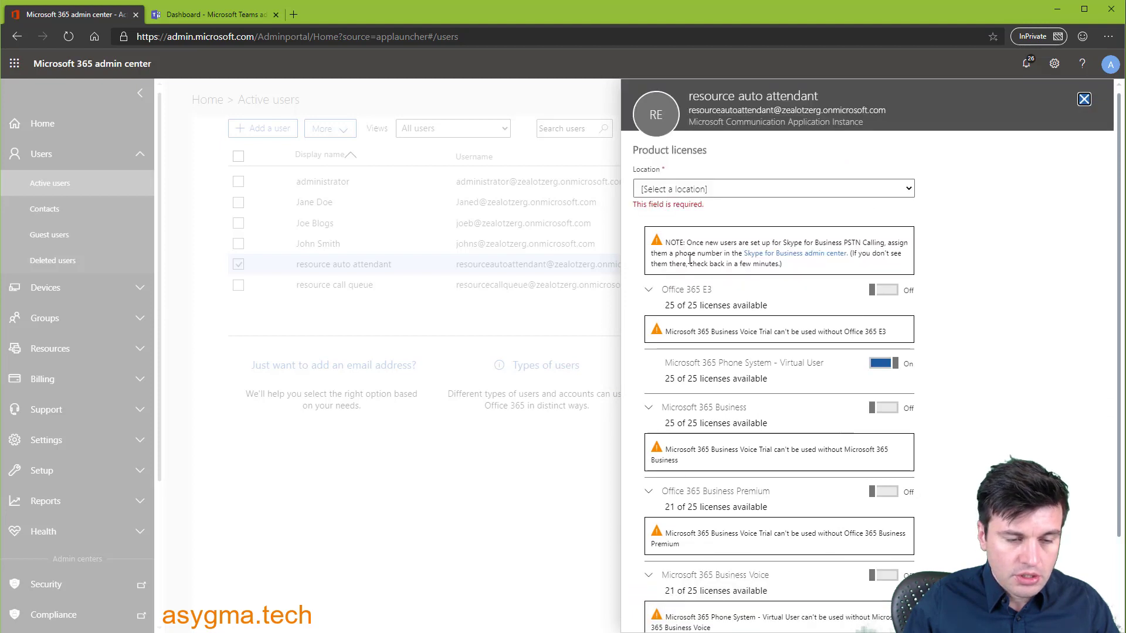
left_click(753, 189)
left_click(673, 214)
scroll(995, 417, "down", 3)
left_click(673, 596)
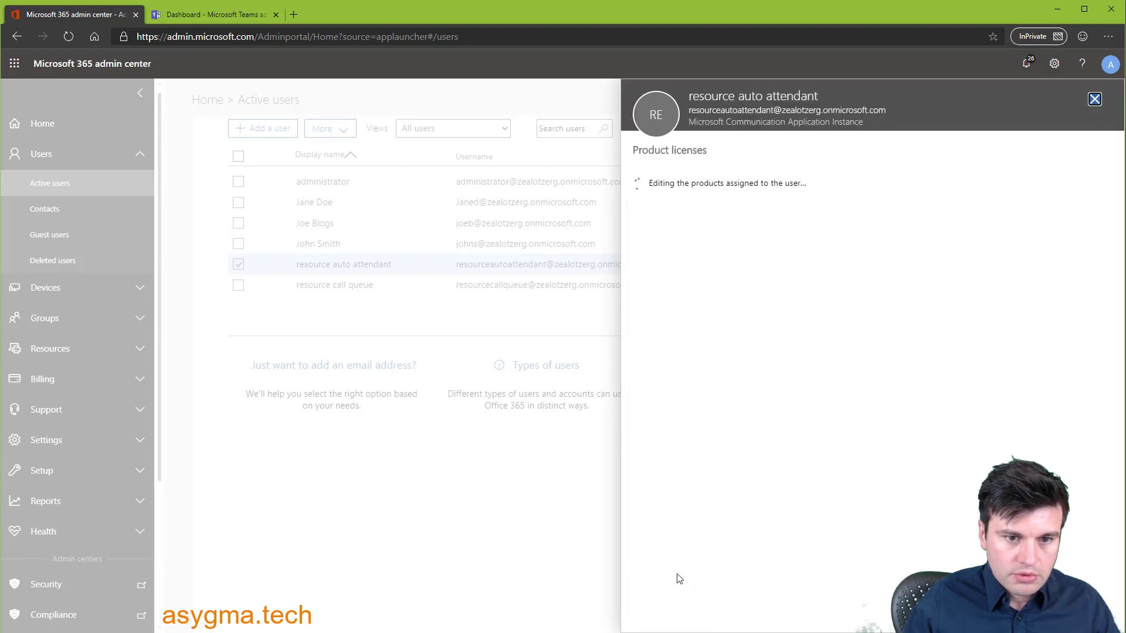
left_click(669, 280)
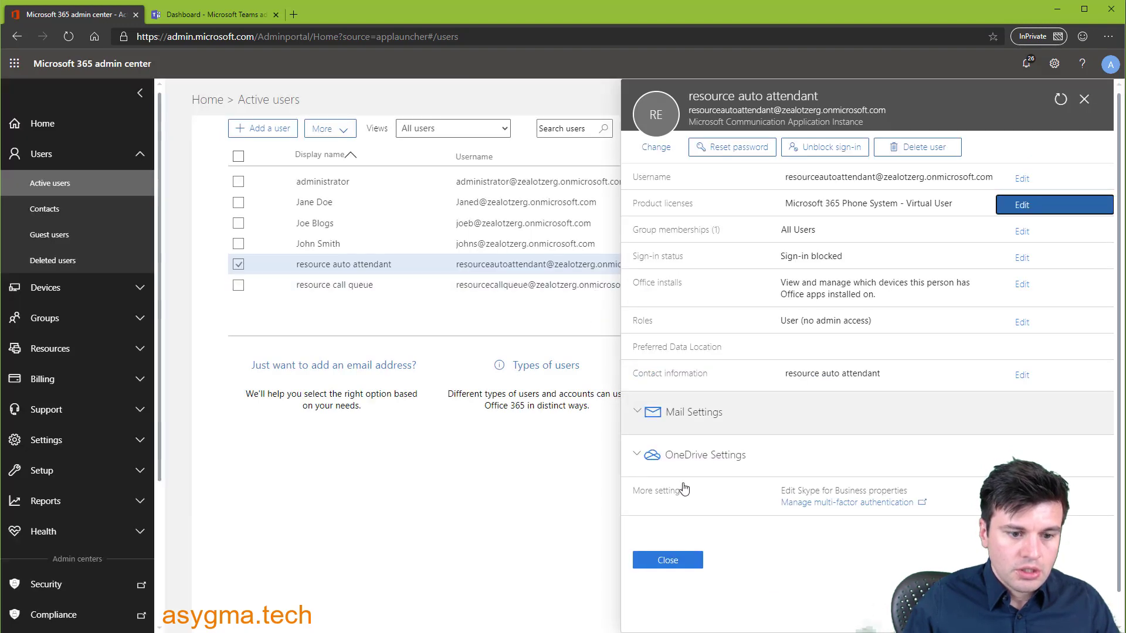
left_click(676, 562)
- License the resource call queue account with Phone System - Virtual User, location United Kingdom
left_click(410, 285)
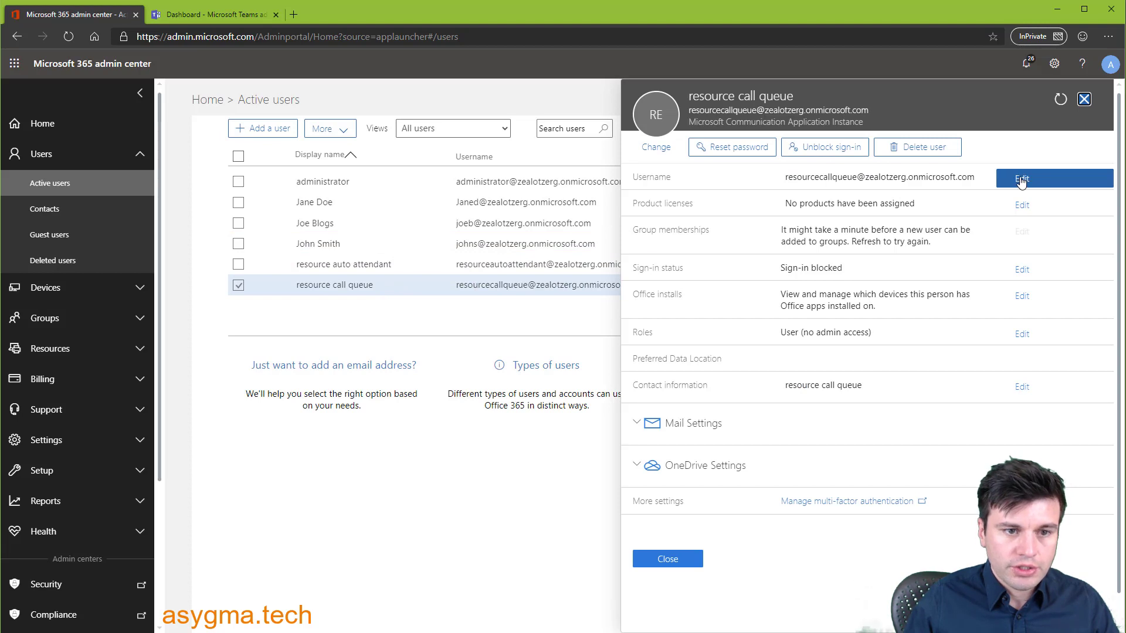
left_click(1022, 206)
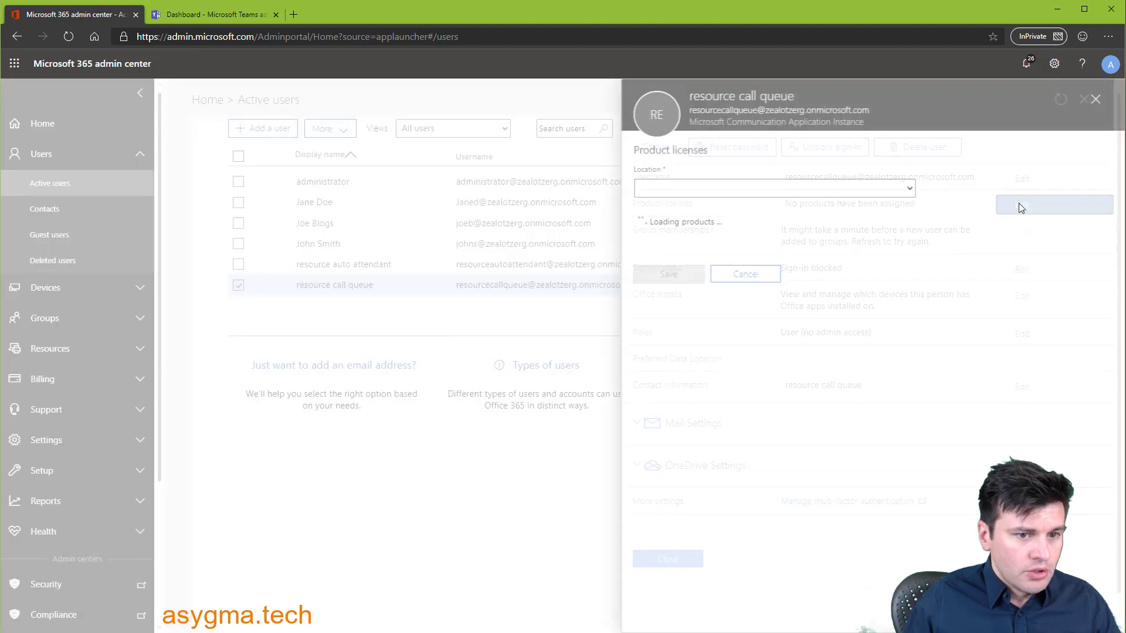
left_click(714, 194)
left_click(710, 215)
left_click(883, 352)
scroll(967, 384, "down", 2)
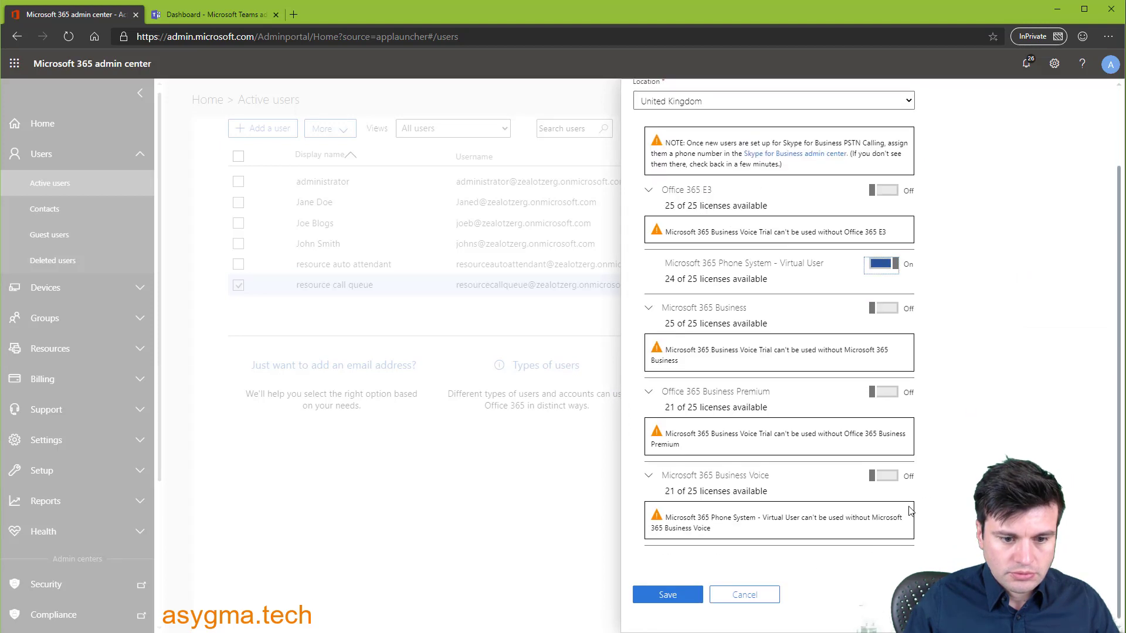
left_click(667, 595)
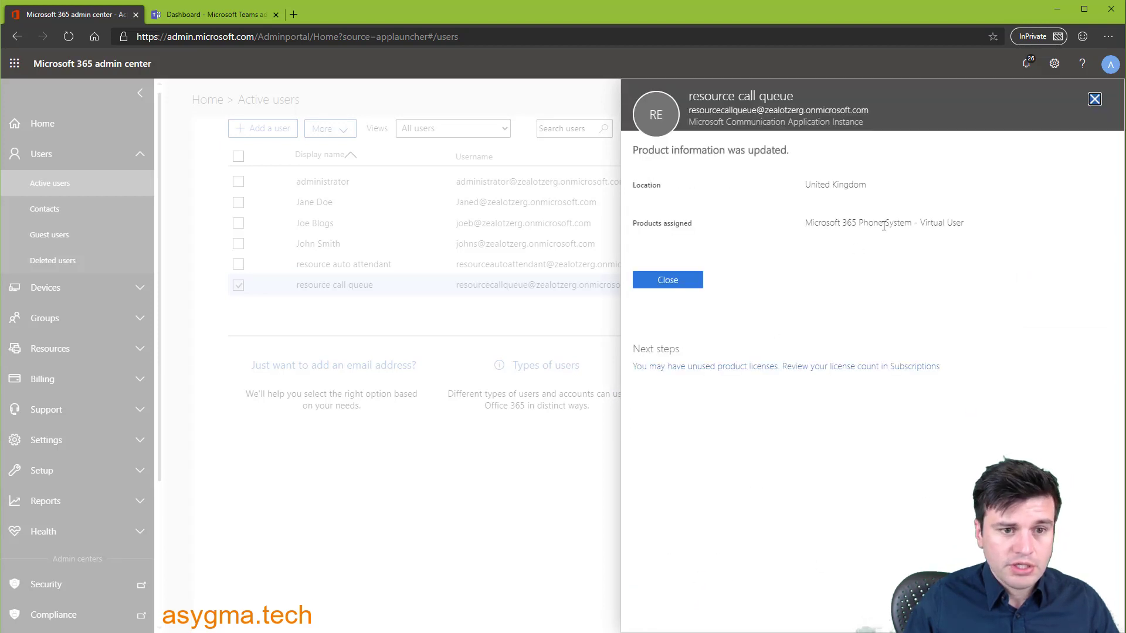
left_click(685, 278)
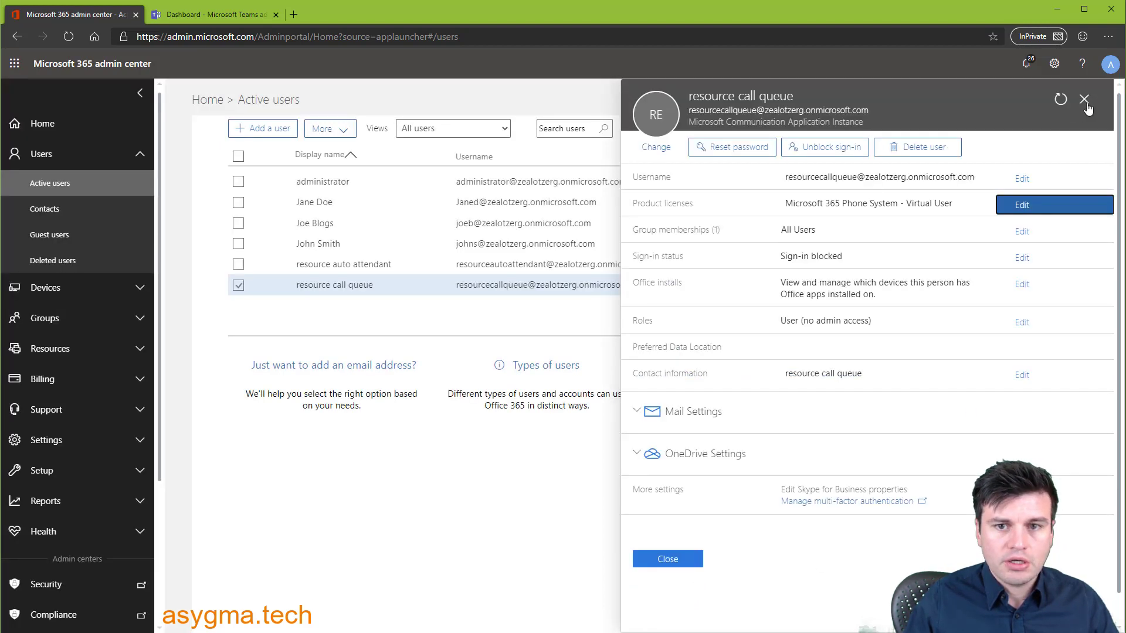
left_click(1084, 100)
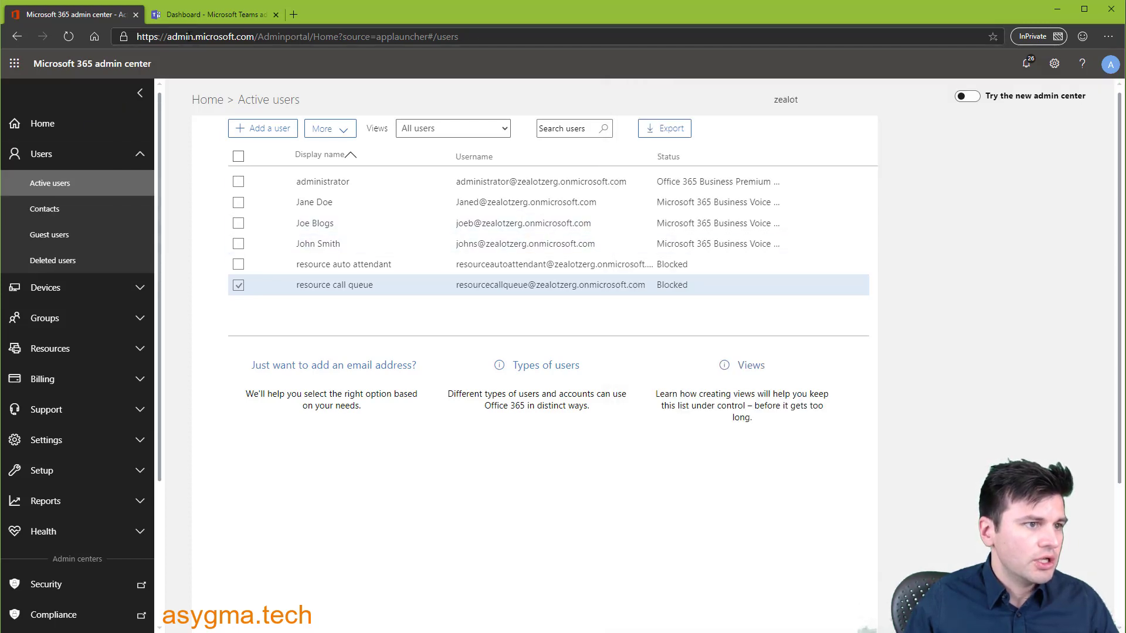
left_click(197, 15)
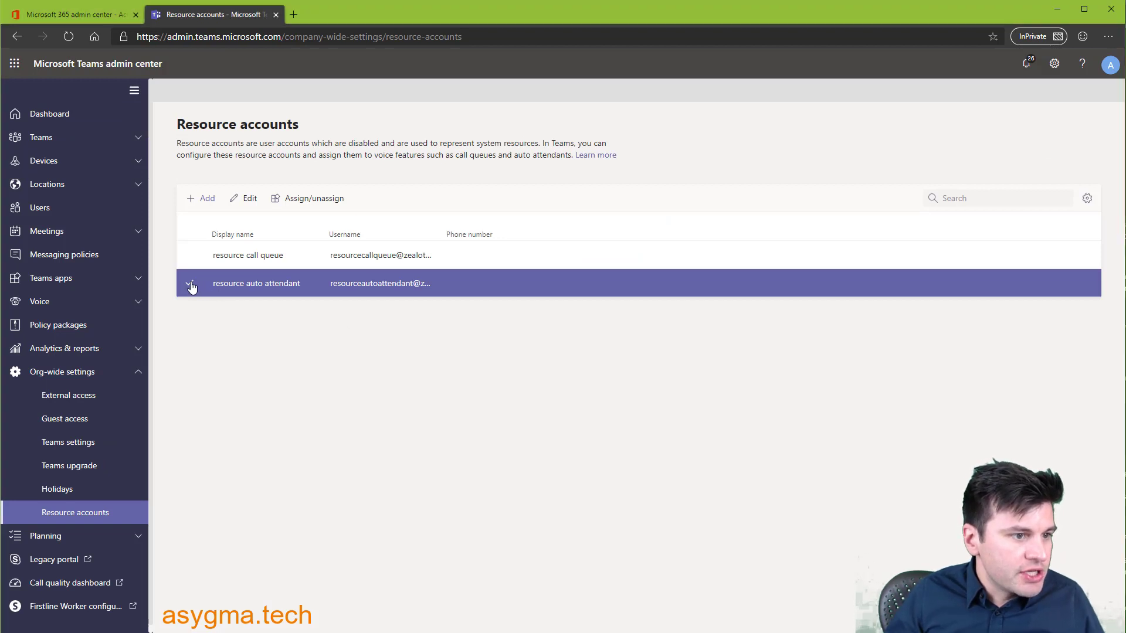
left_click(312, 202)
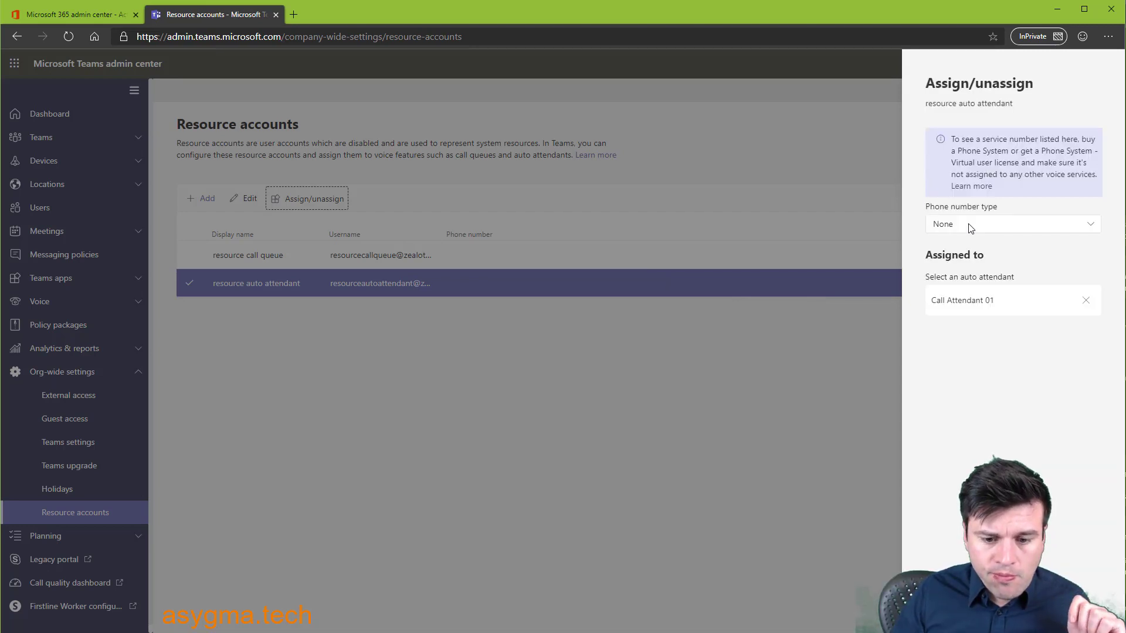
left_click(970, 228)
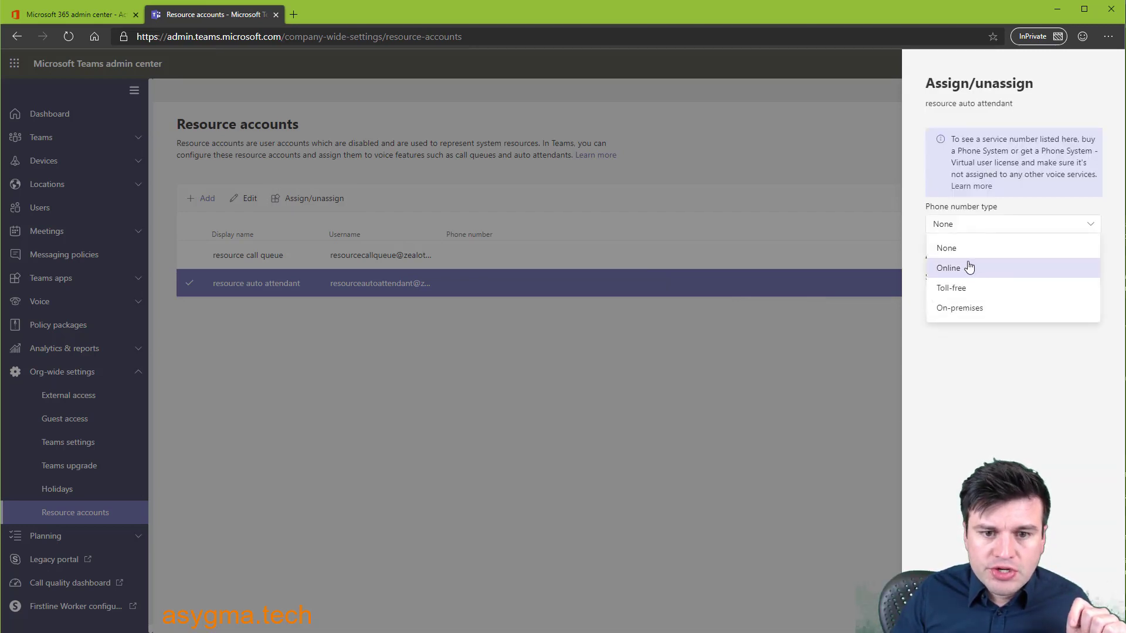
left_click(964, 267)
left_click(966, 272)
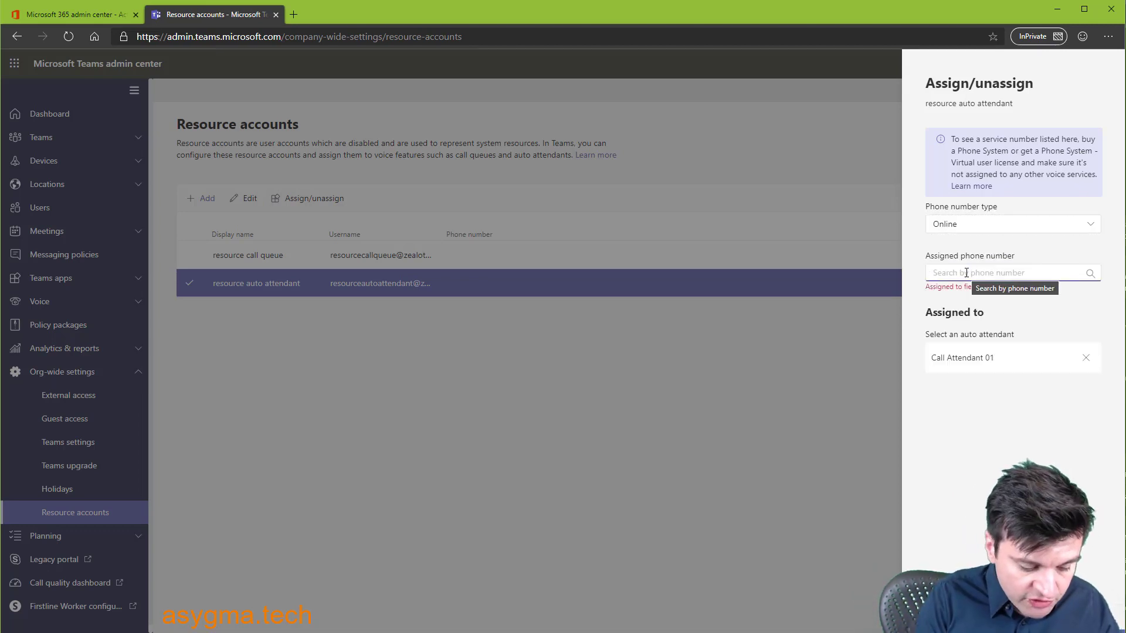
type("+")
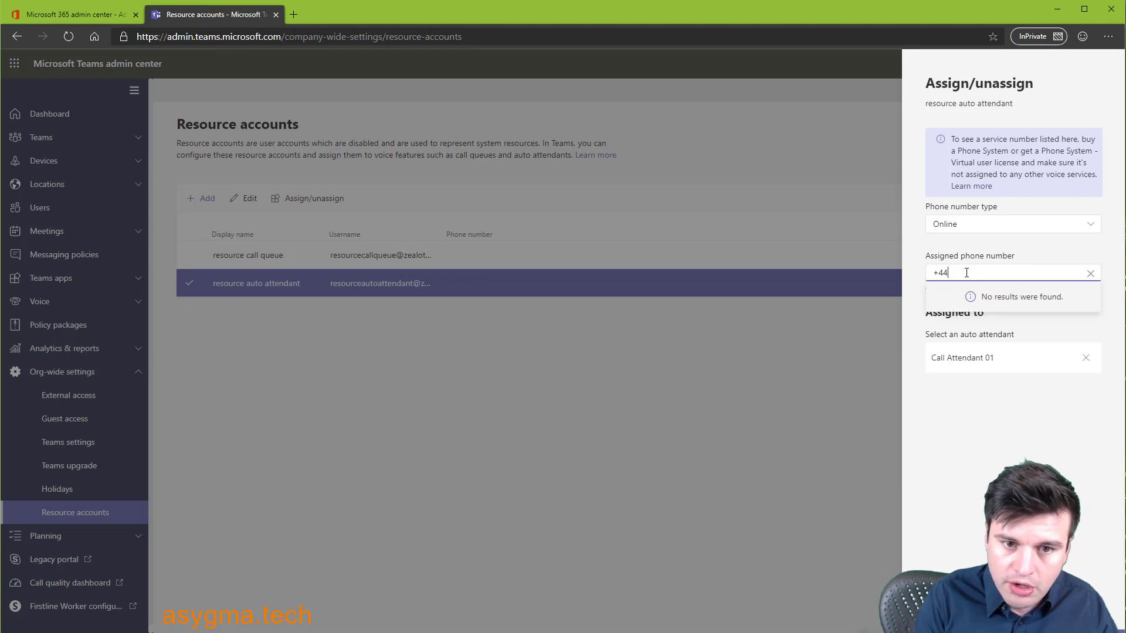
type("44")
key("BackSpace")
key("BackSpace")
key("BackSpace")
type("0")
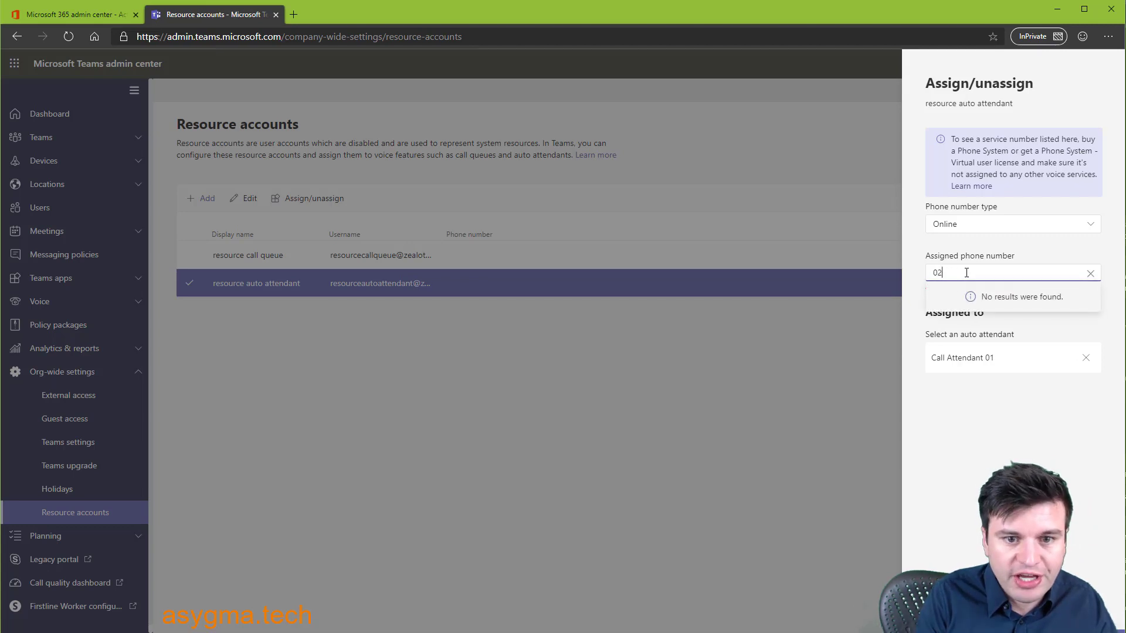
type("2")
key("BackSpace")
key("BackSpace")
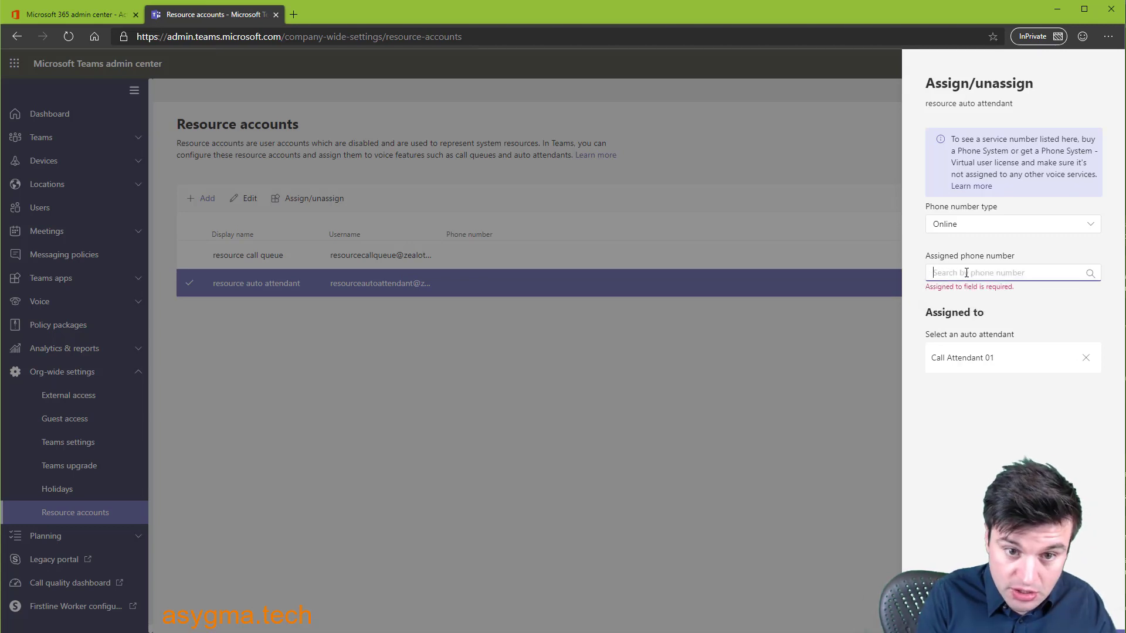
type("44")
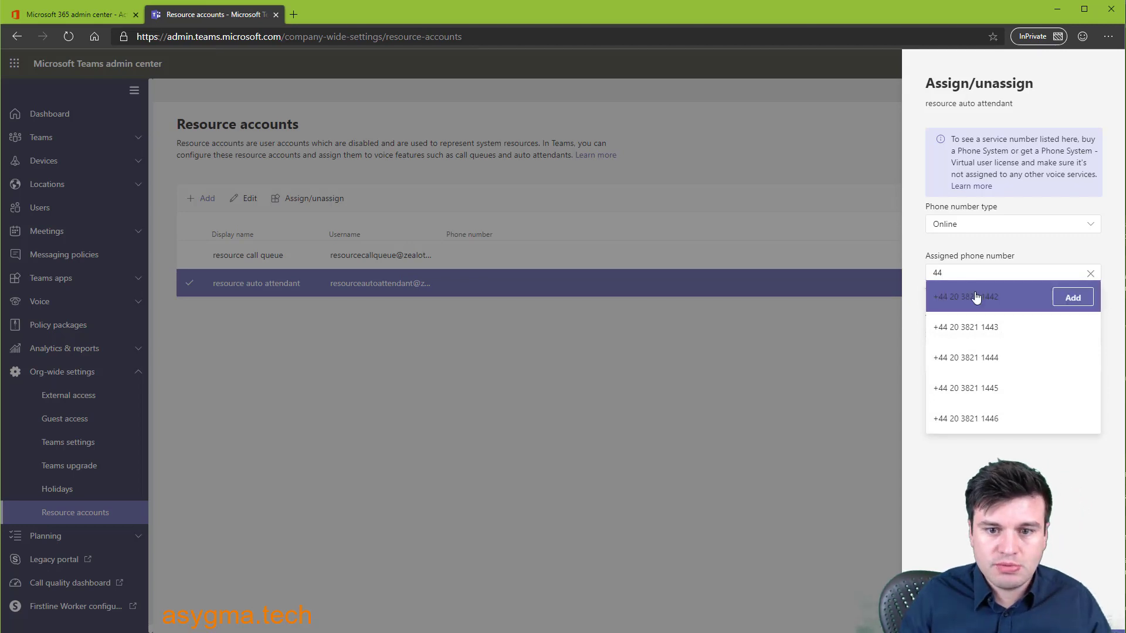
left_click(1077, 302)
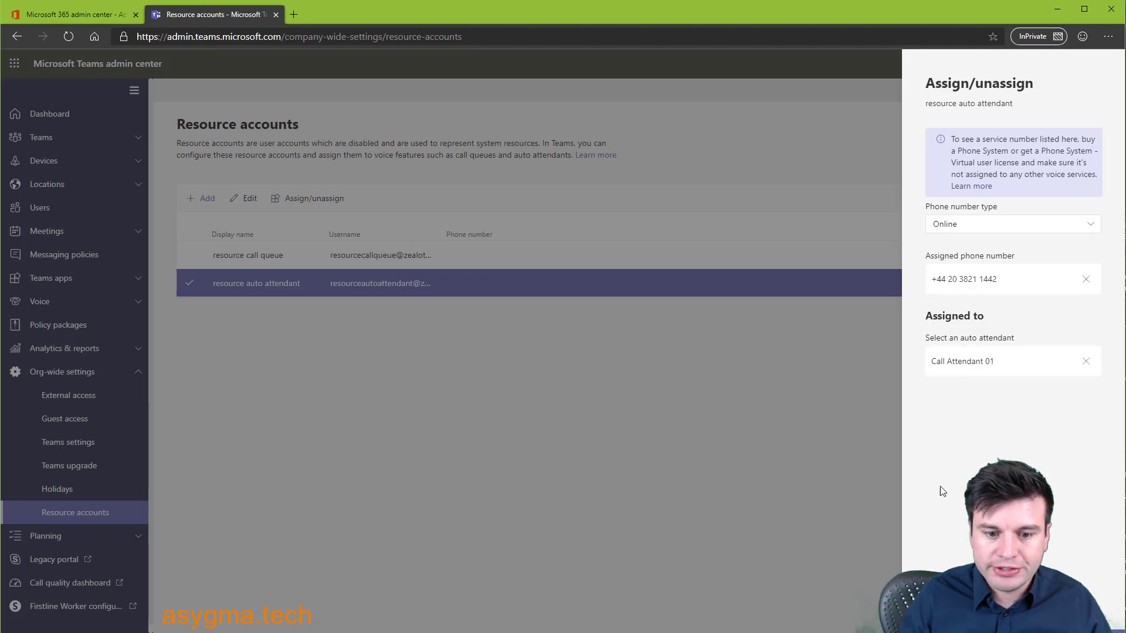
left_click(944, 610)
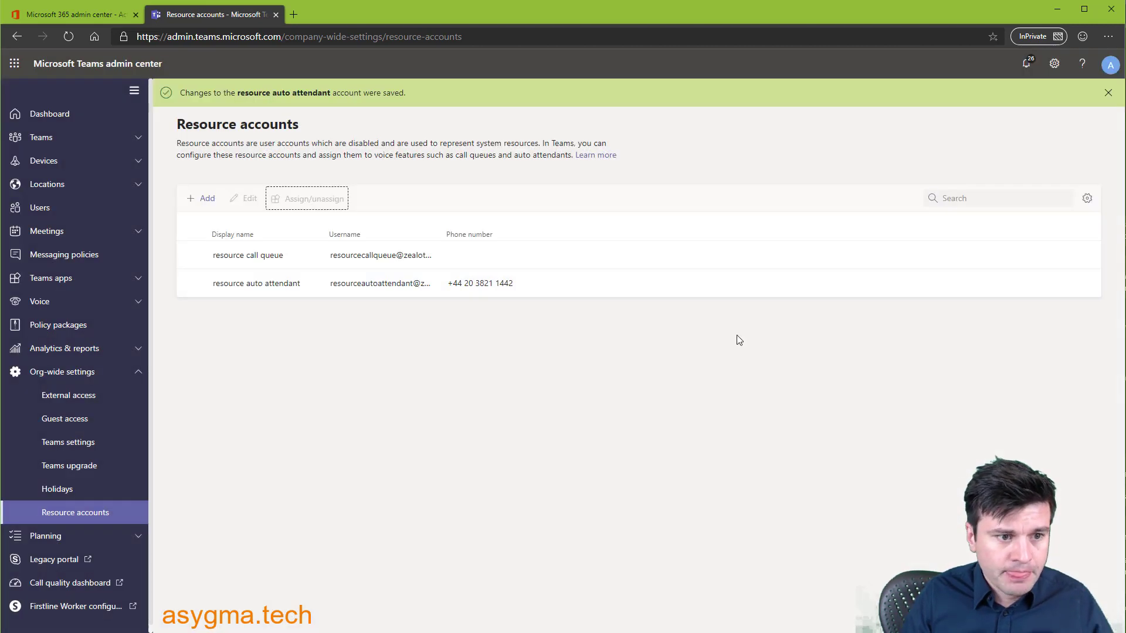
- Go to Voice > Call queues, which lists no queues yet
left_click(428, 289)
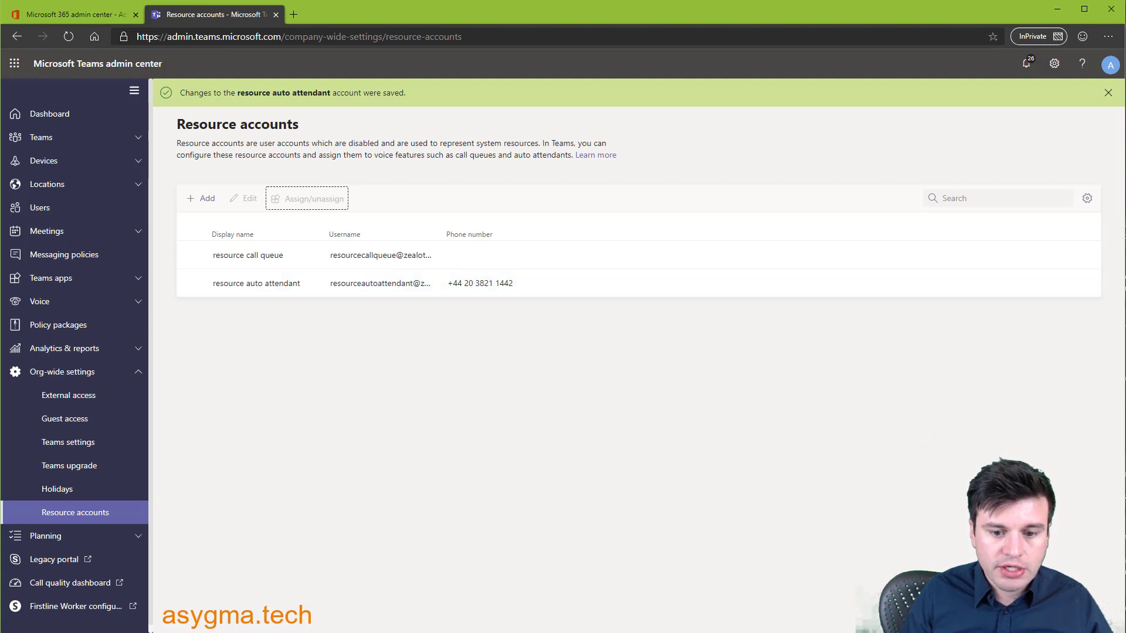
key("alt+Tab")
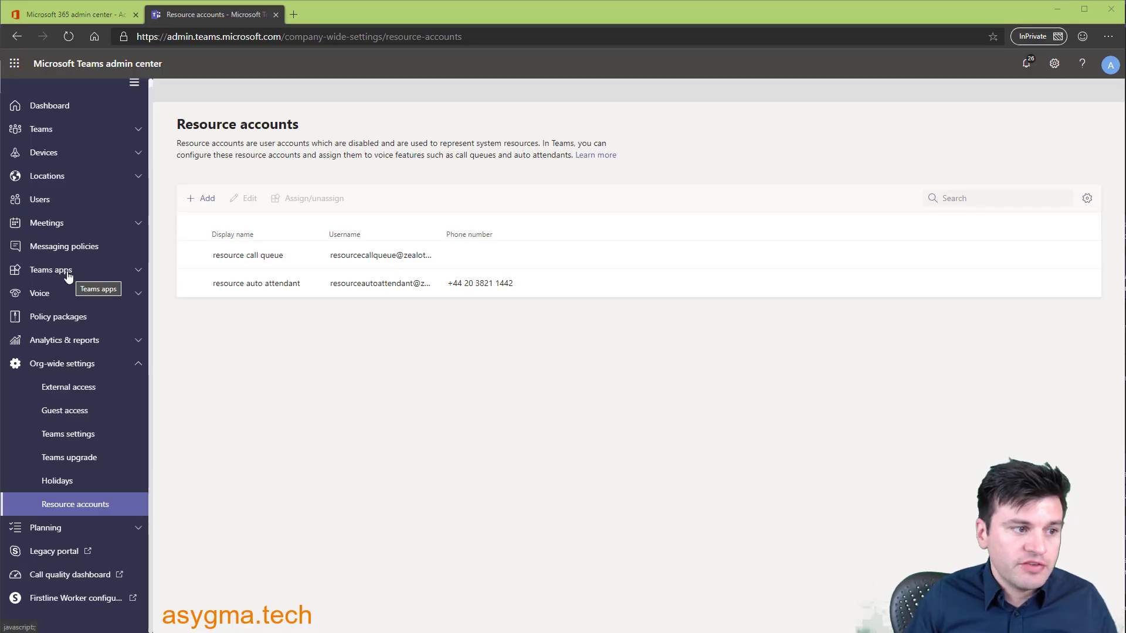
left_click(132, 296)
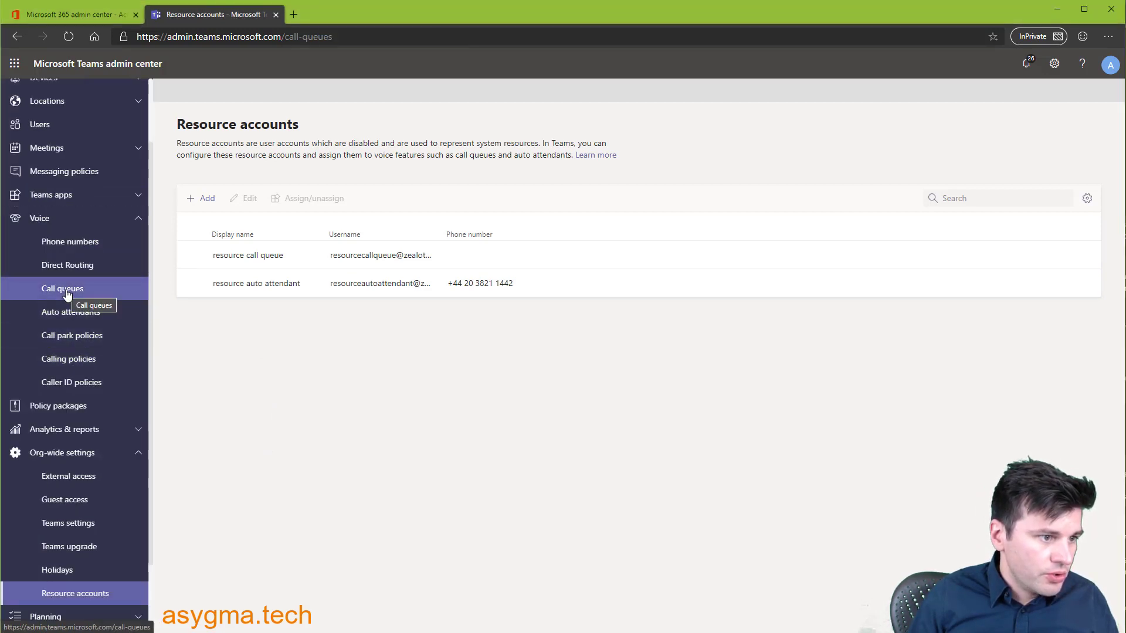
left_click(70, 290)
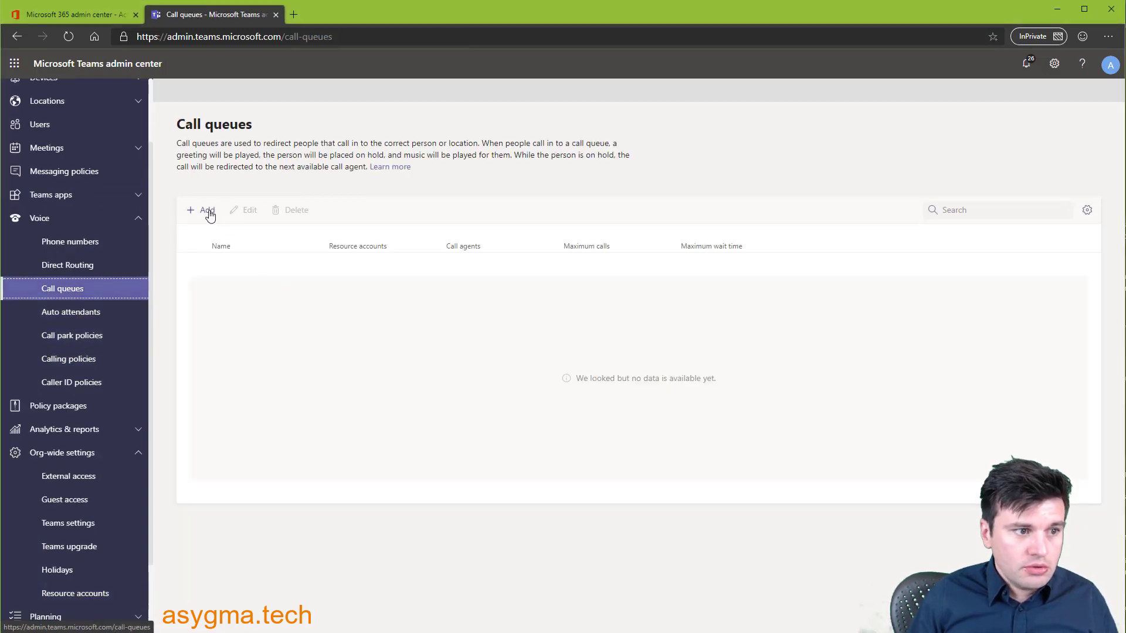
left_click(205, 211)
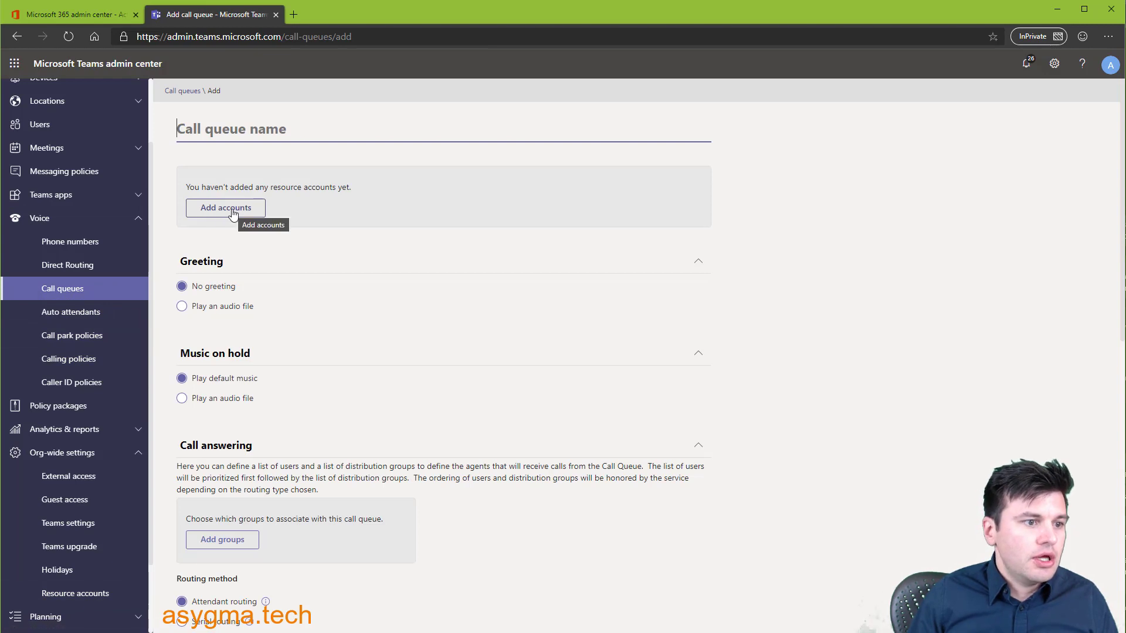
left_click(241, 213)
type("resour")
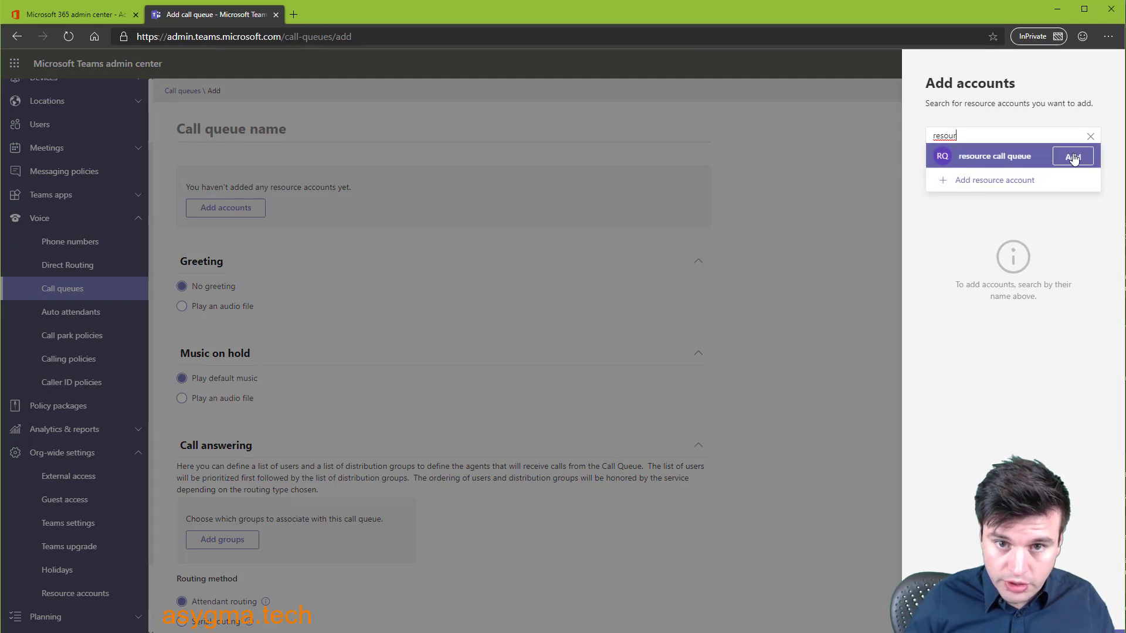
left_click(1073, 157)
left_click(945, 610)
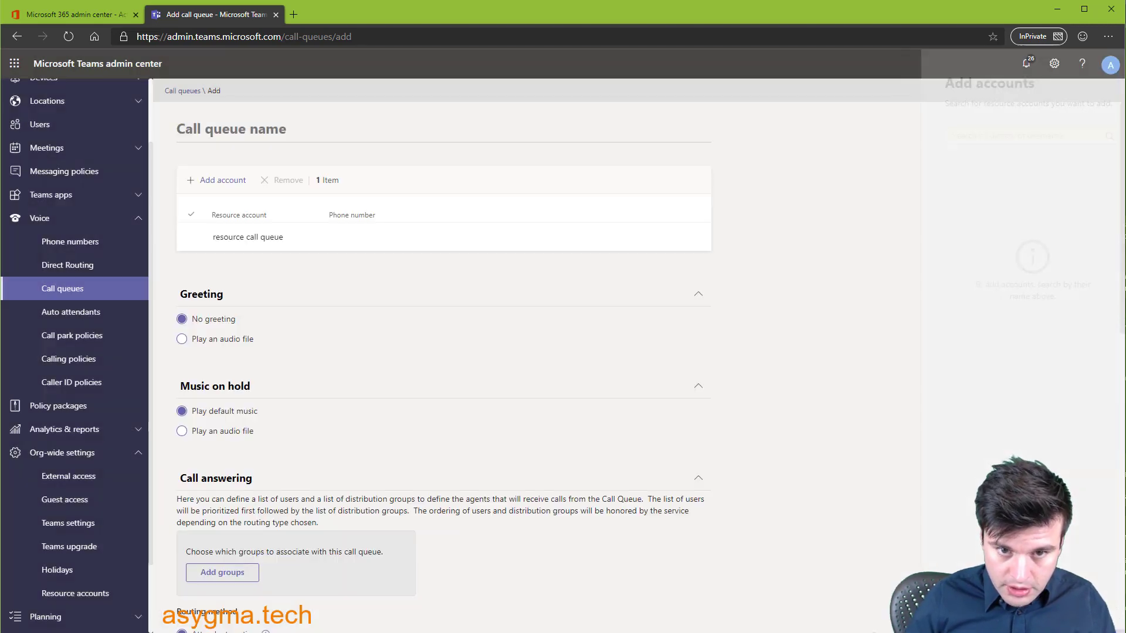
left_click(212, 343)
left_click(209, 322)
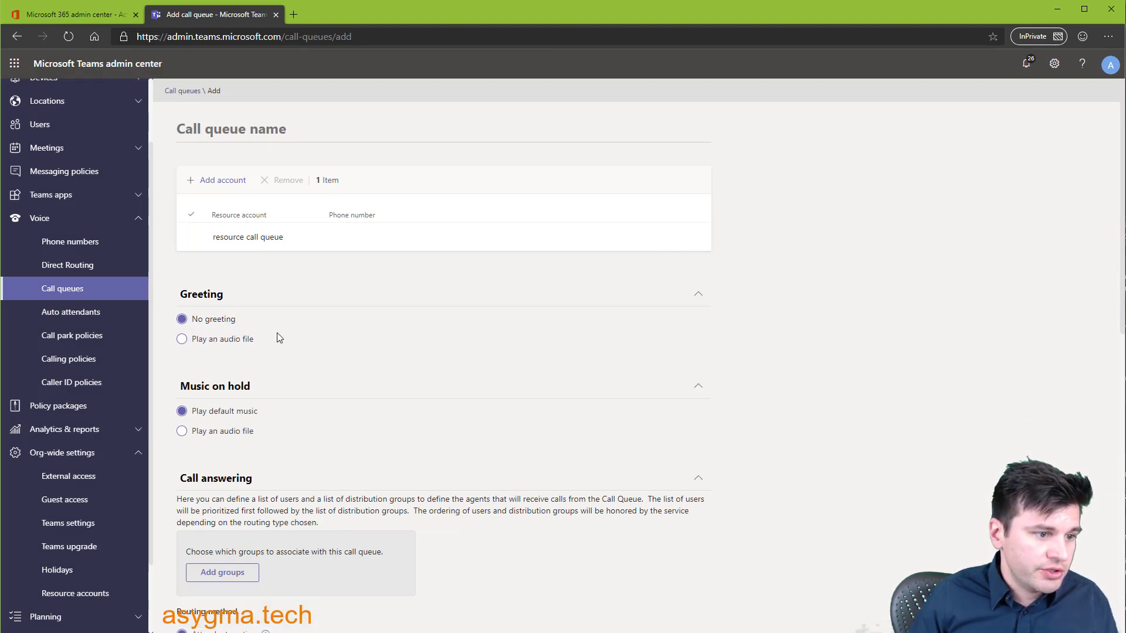
scroll(252, 336, "down", 1)
scroll(288, 343, "down", 3)
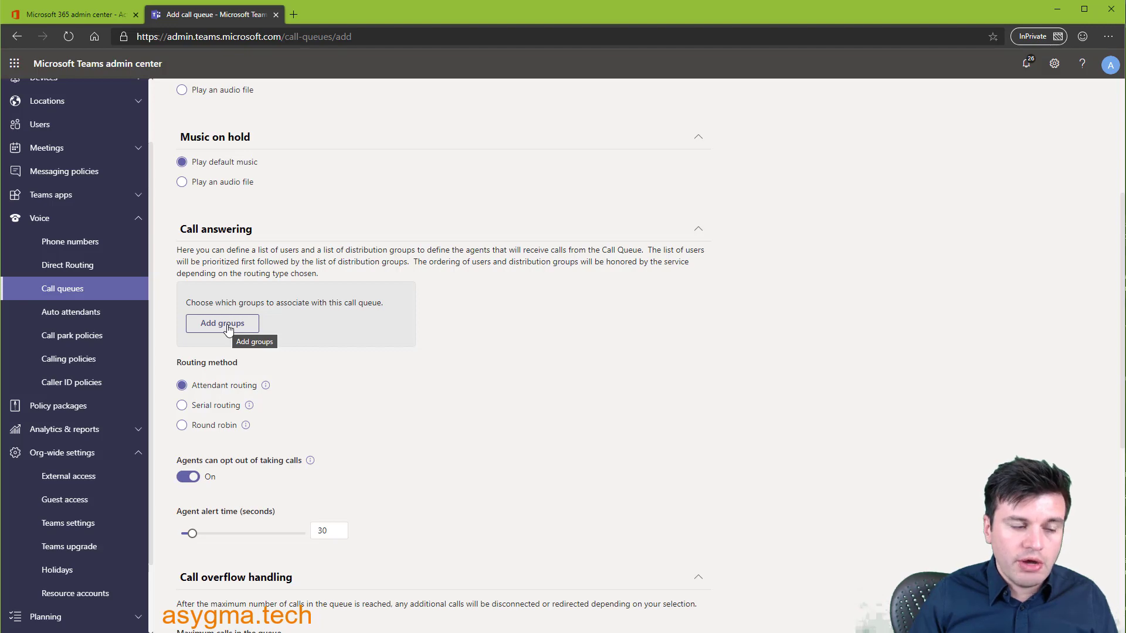
left_click(228, 329)
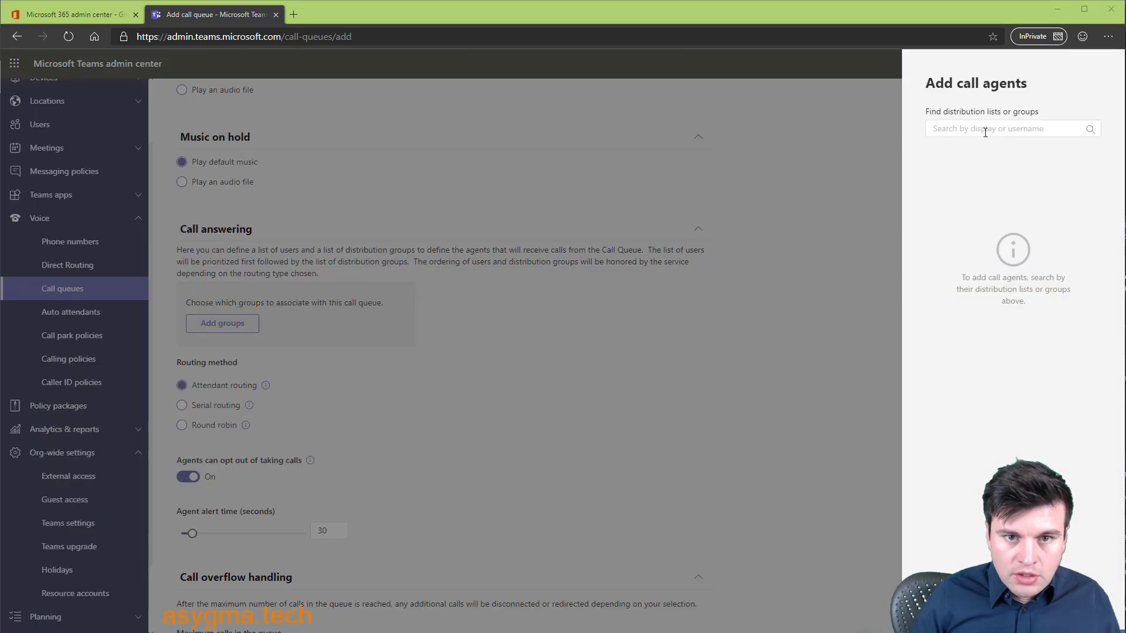
- Add the All Users group (searched 'all use') as the queue's call agents
left_click(985, 131)
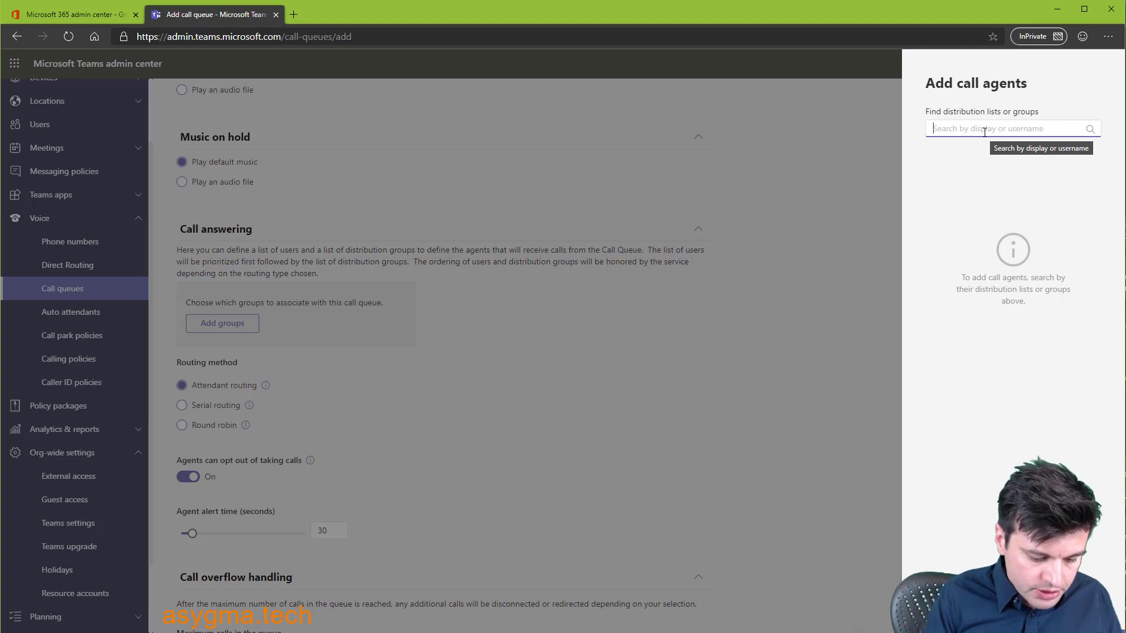
type("all use")
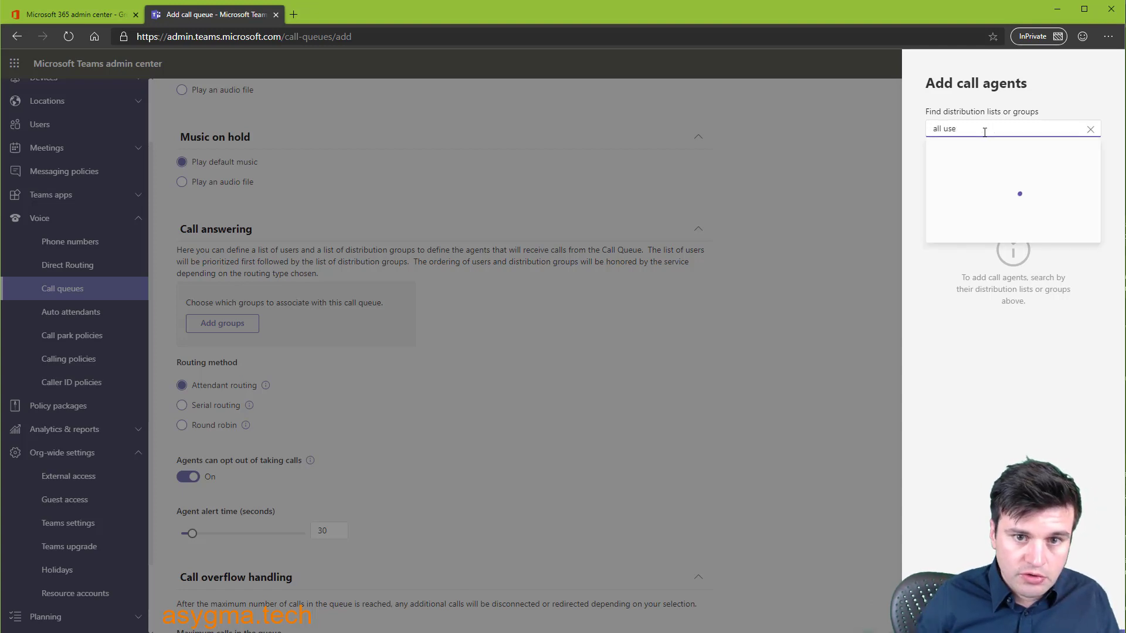
left_click(1047, 152)
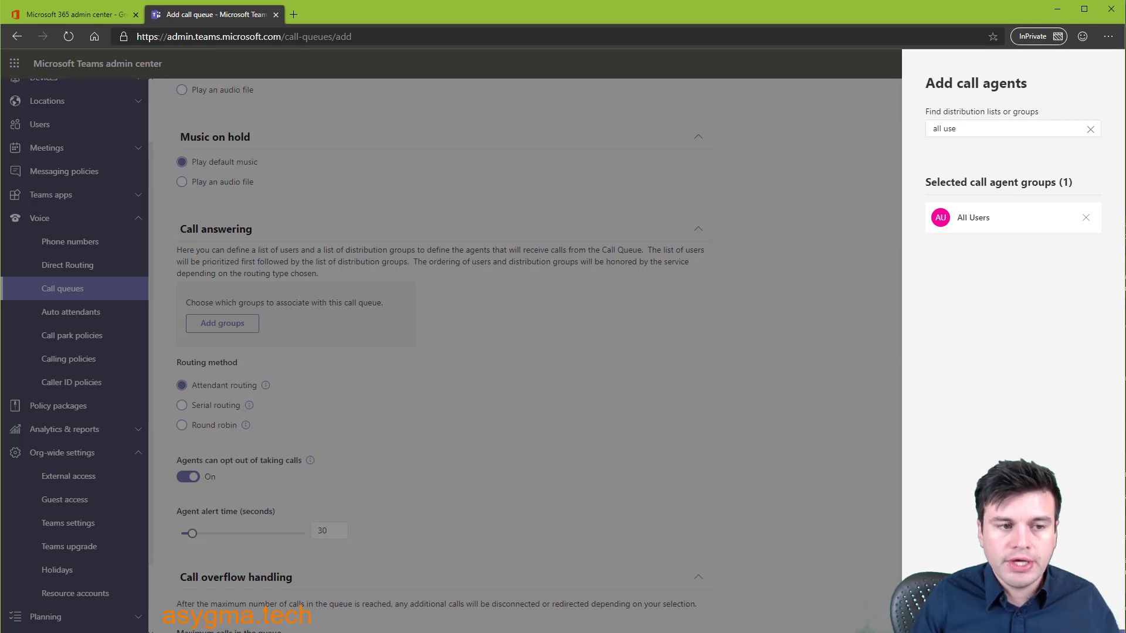
left_click(945, 609)
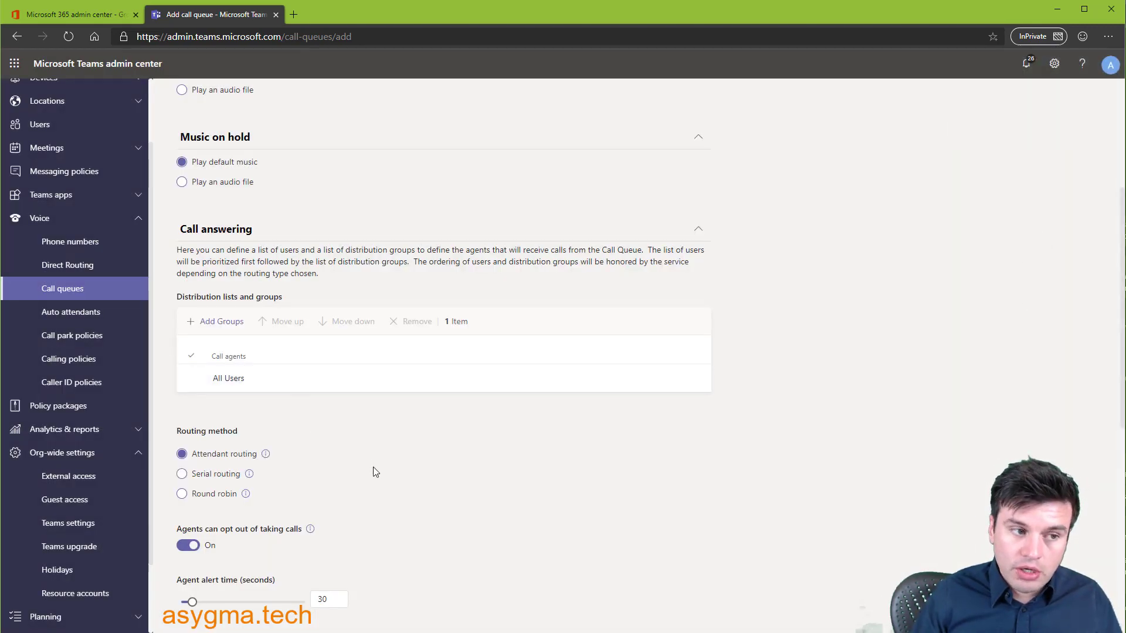
scroll(368, 480, "down", 2)
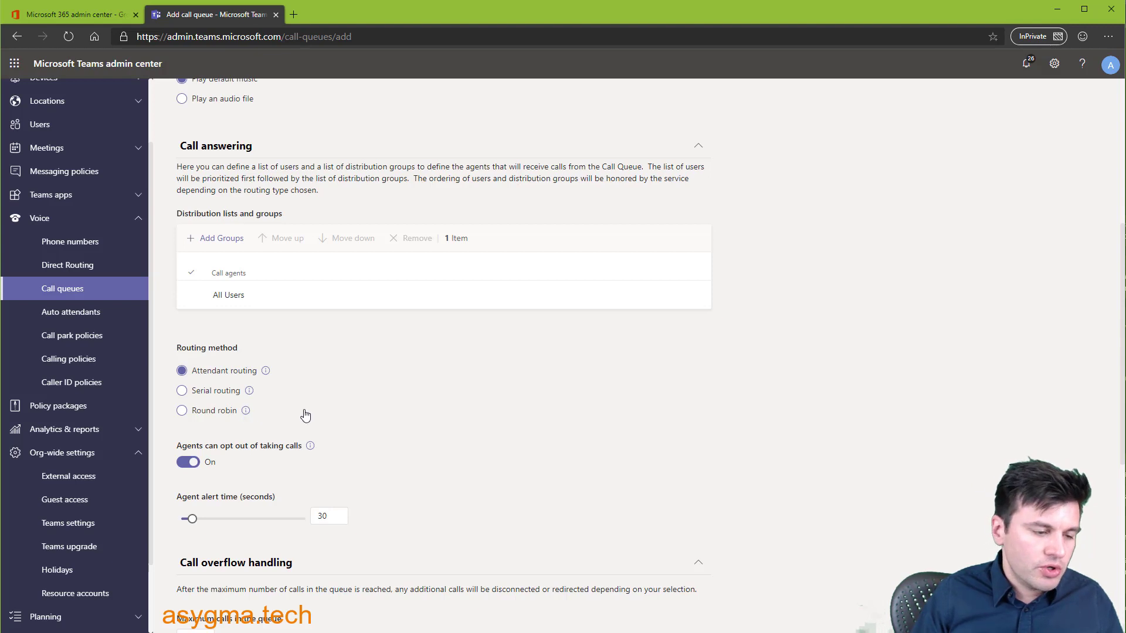
scroll(296, 405, "down", 1)
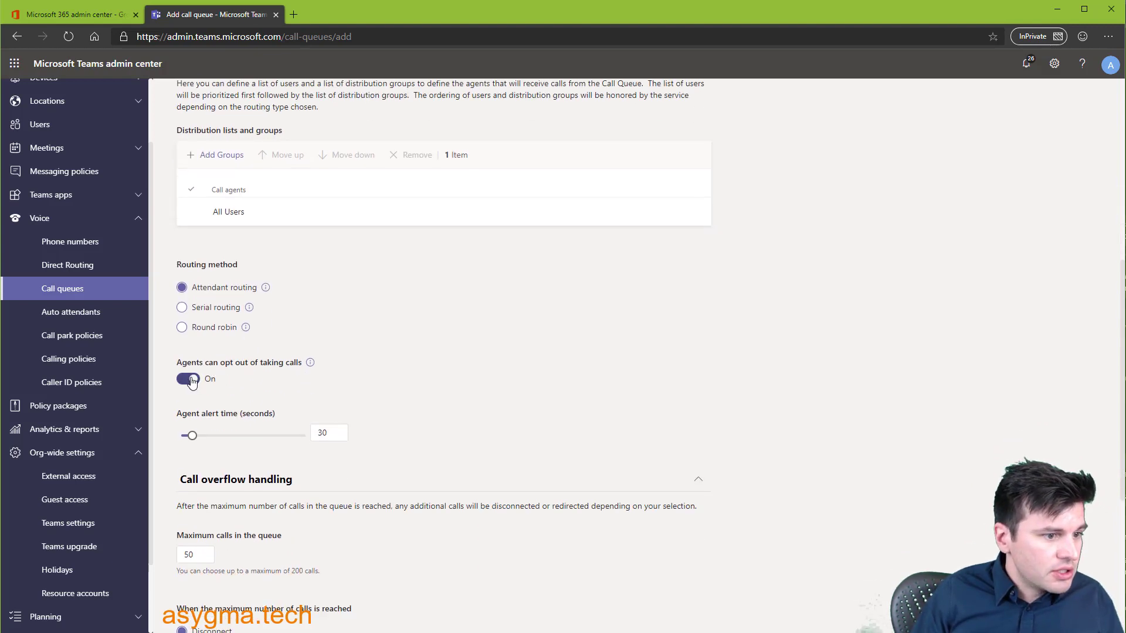
scroll(226, 374, "down", 1)
- Turn off 'Agents can opt out of taking calls' and attempt to save the call queue
left_click(188, 295)
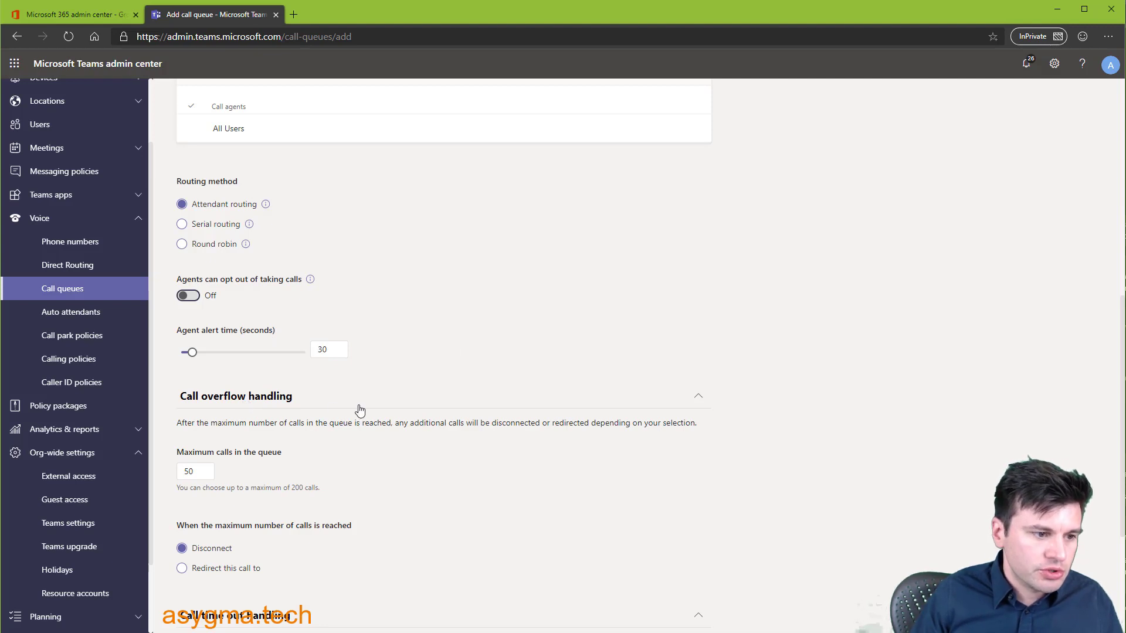
scroll(359, 410, "down", 1)
scroll(328, 381, "down", 1)
scroll(240, 352, "down", 1)
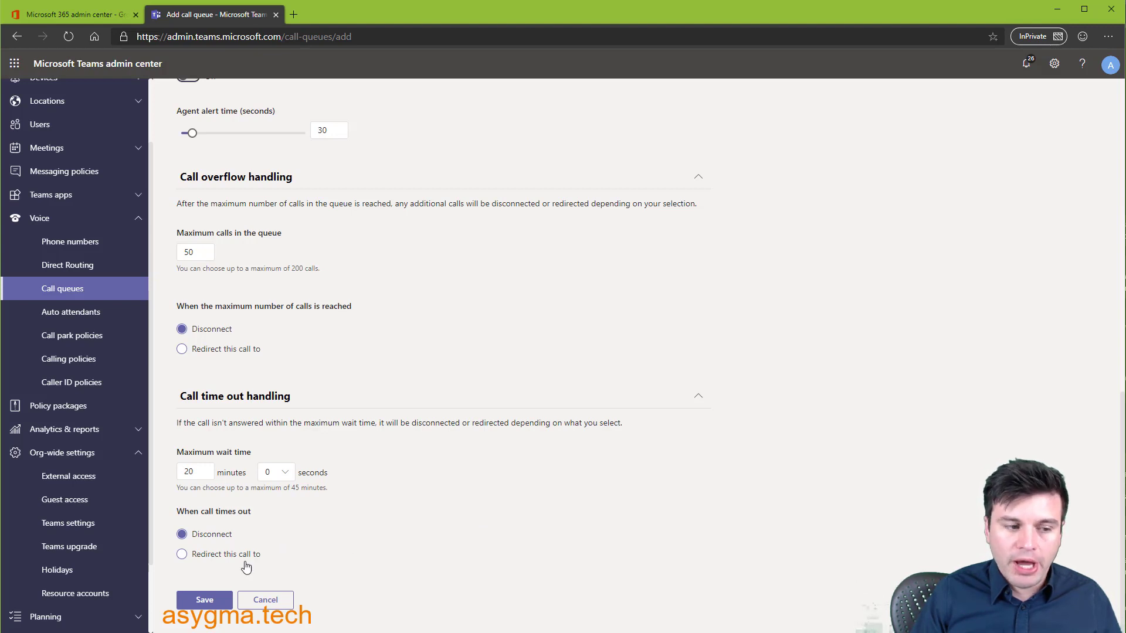
left_click(200, 601)
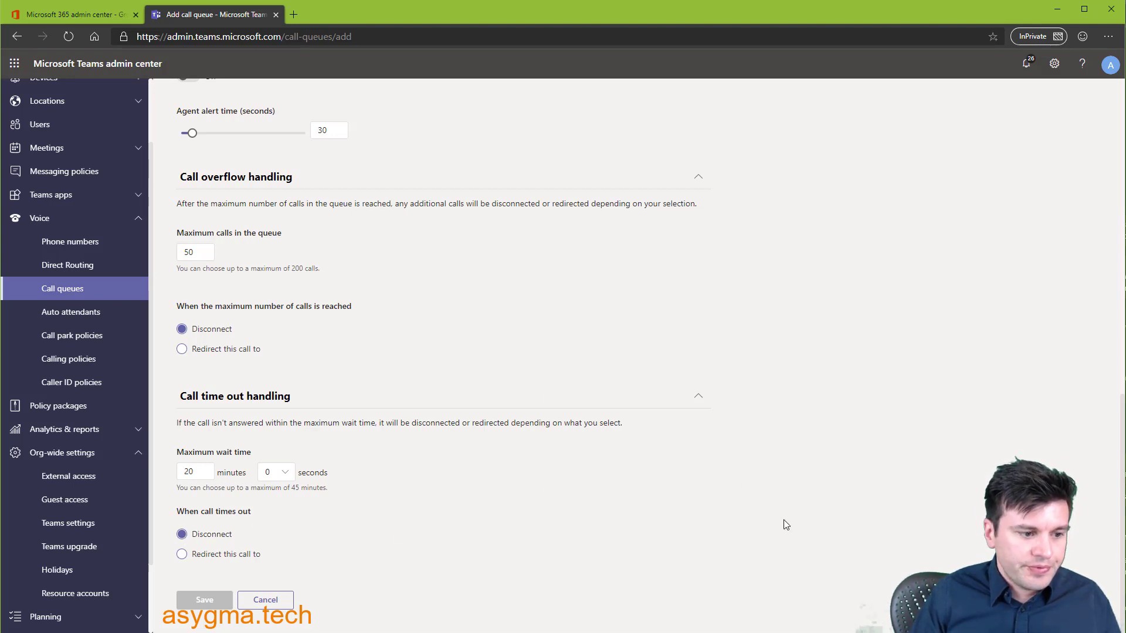
scroll(760, 519, "up", 15)
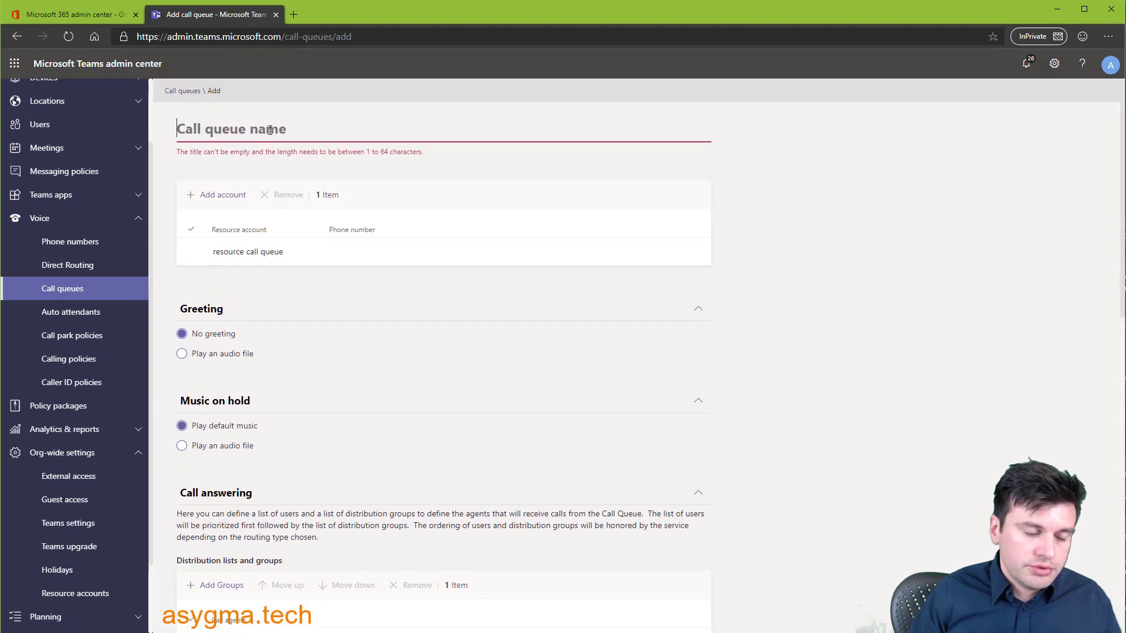
- Name the queue 'Call queue 01' and save it
type("Call que")
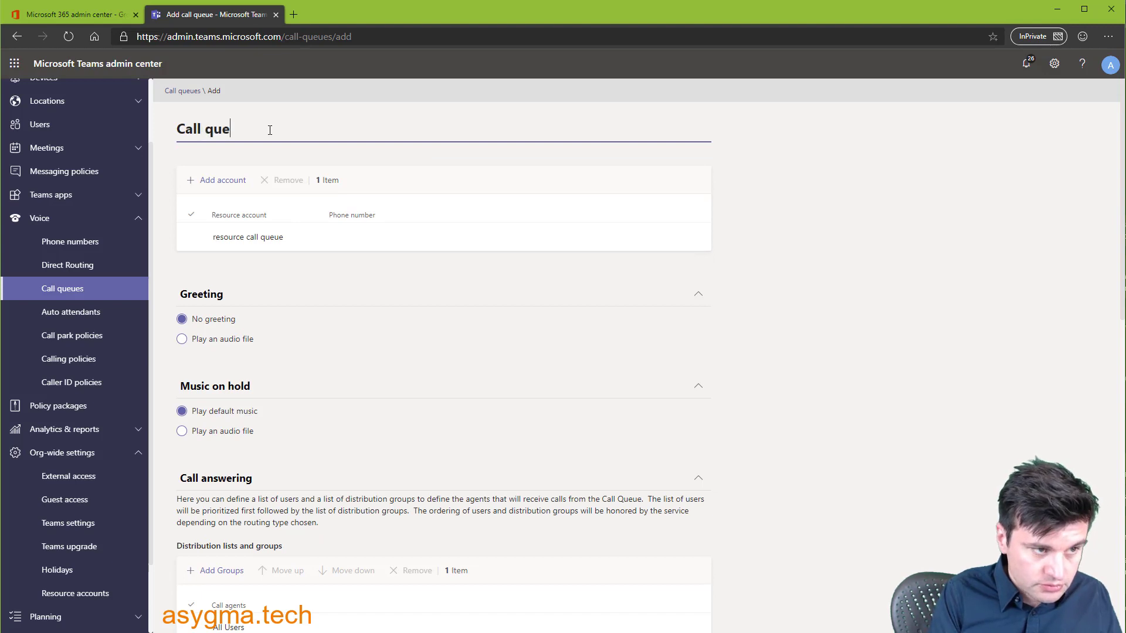
type("ue 01")
scroll(756, 421, "down", 10)
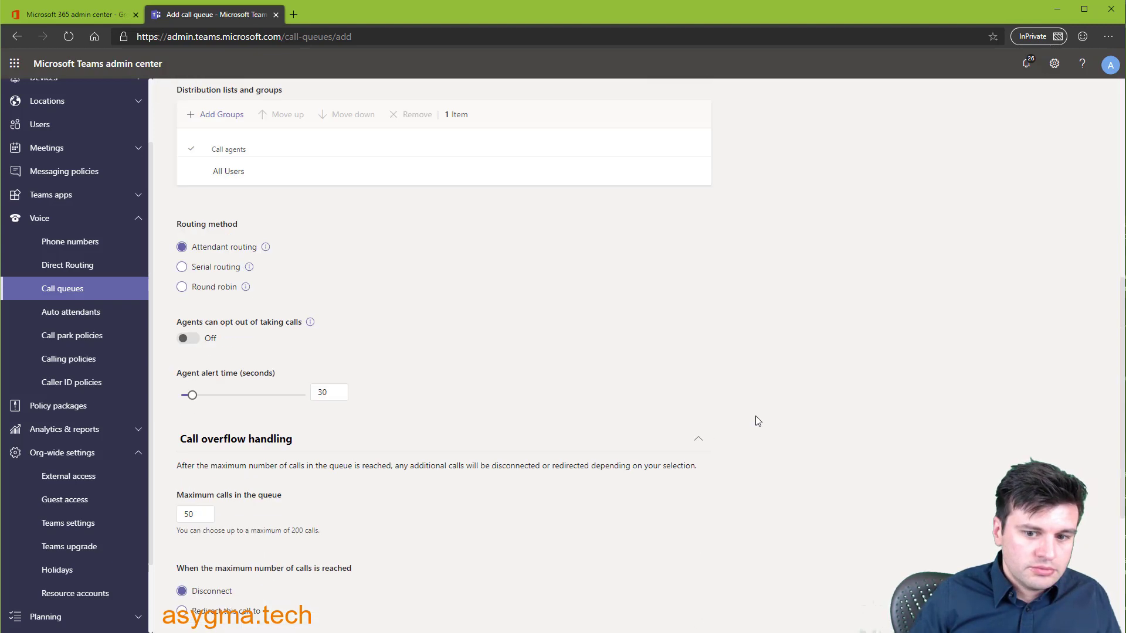
scroll(756, 421, "down", 2)
left_click(199, 600)
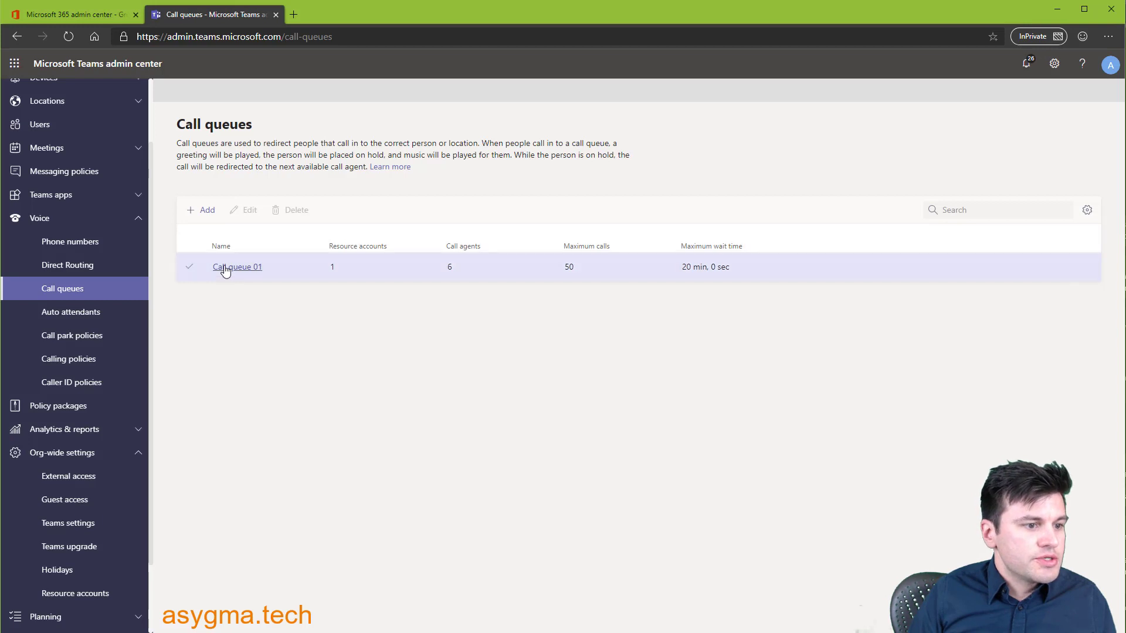
- Open Call Attendant 01 from the Auto attendants list and advance to its call flow settings
left_click(76, 318)
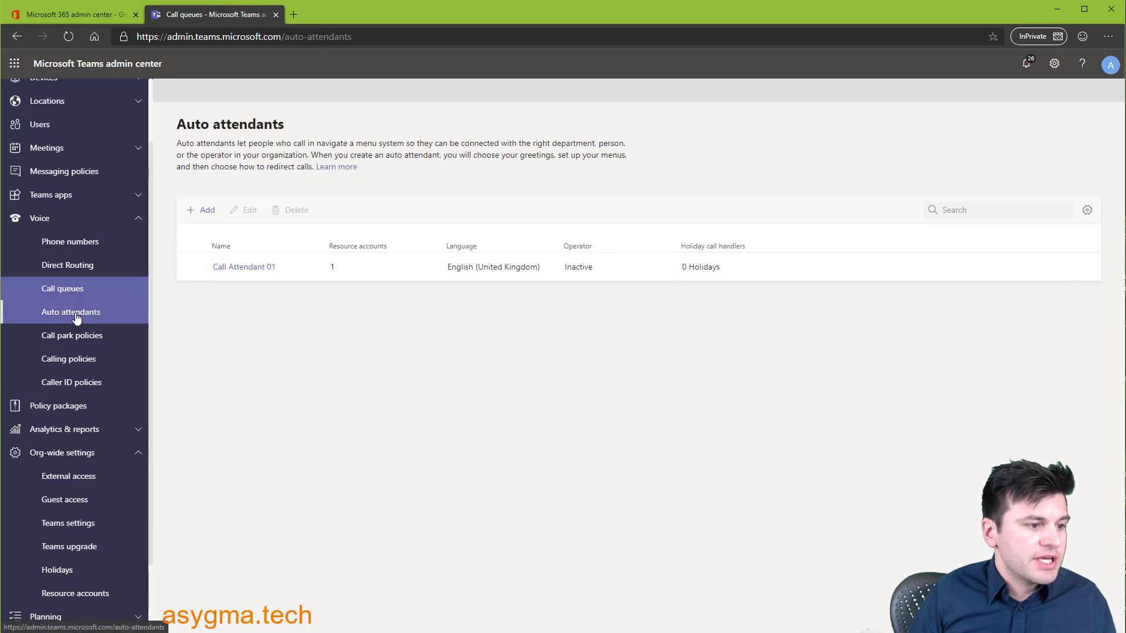
left_click(243, 269)
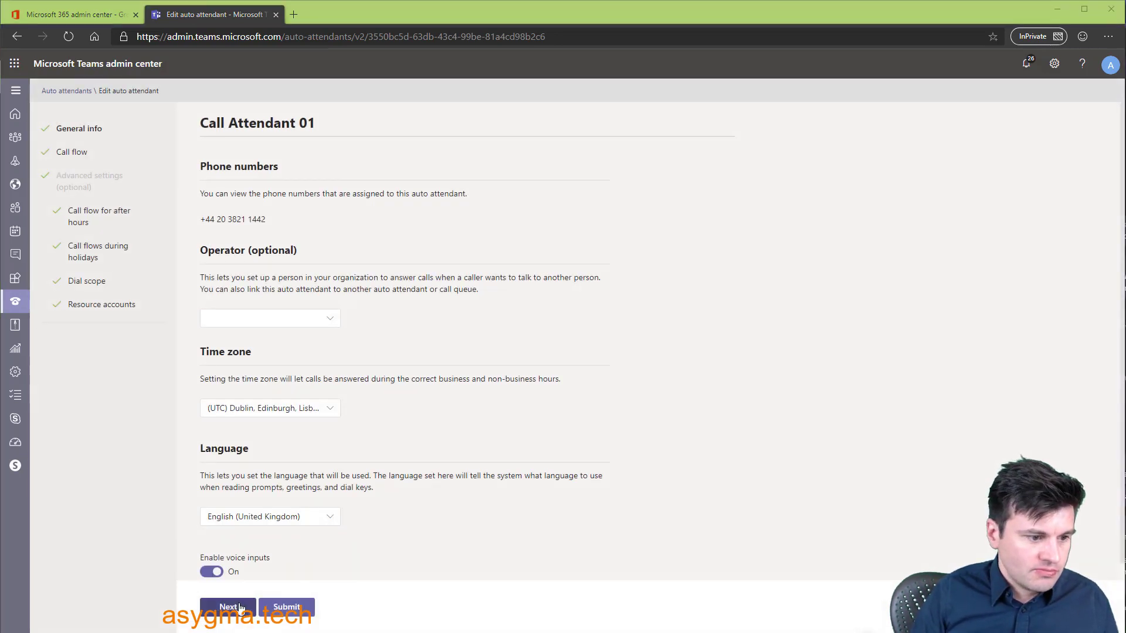
scroll(227, 614, "down", 1)
left_click(227, 610)
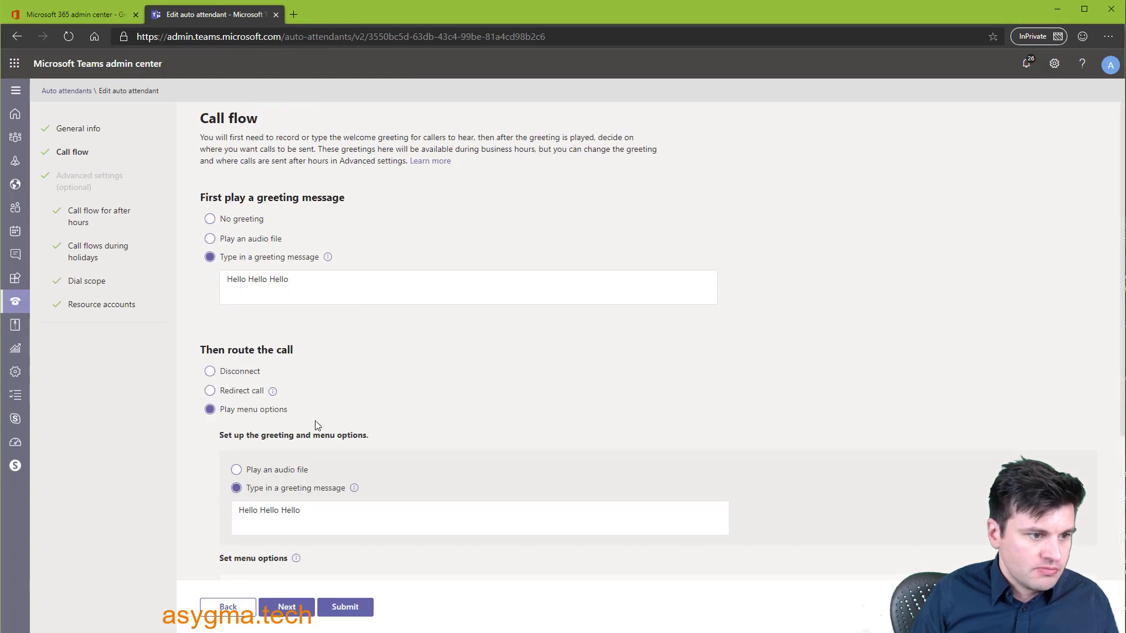
scroll(360, 397, "down", 3)
scroll(359, 397, "down", 1)
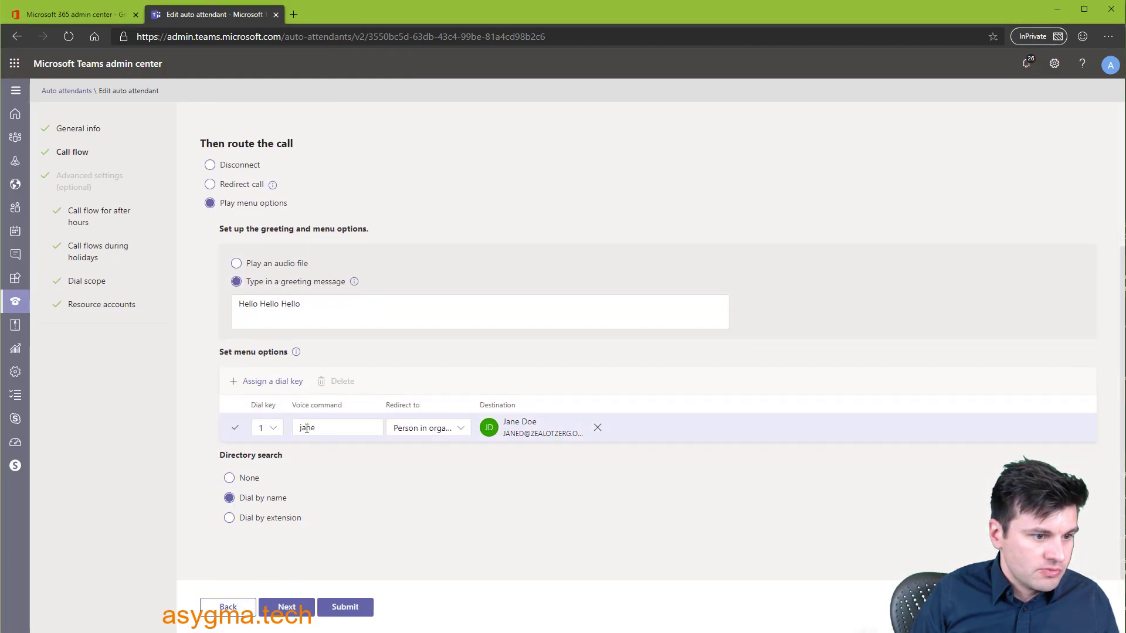
- Redirect dial key 1 to the resource call queue voice app with voice command 'sales', then submit
left_click(420, 429)
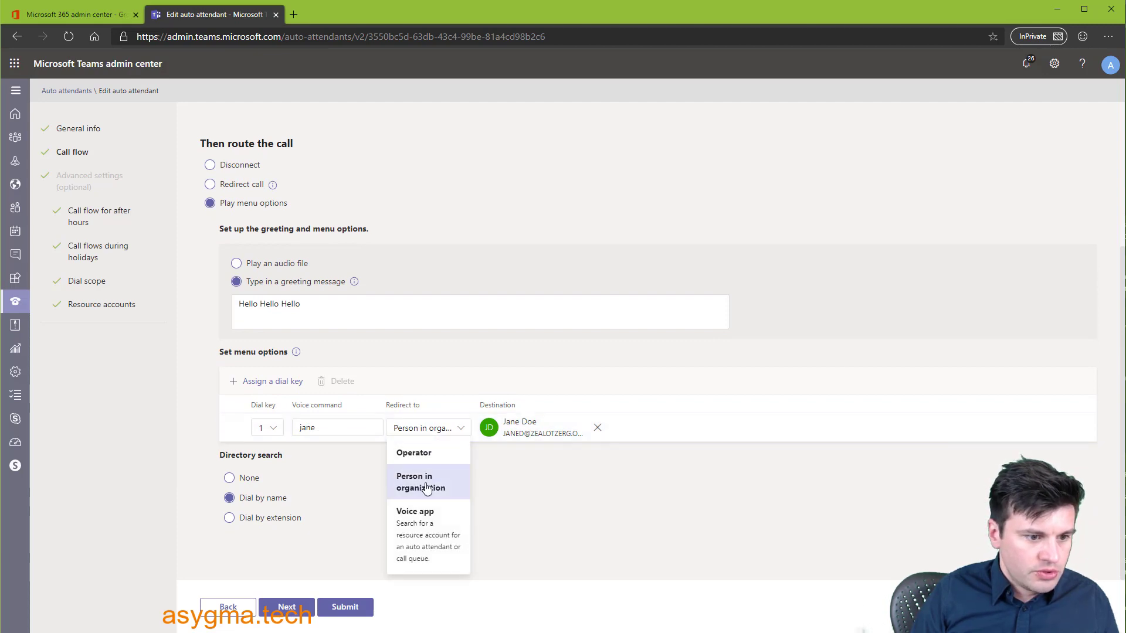
left_click(427, 518)
left_click(523, 427)
type("resour")
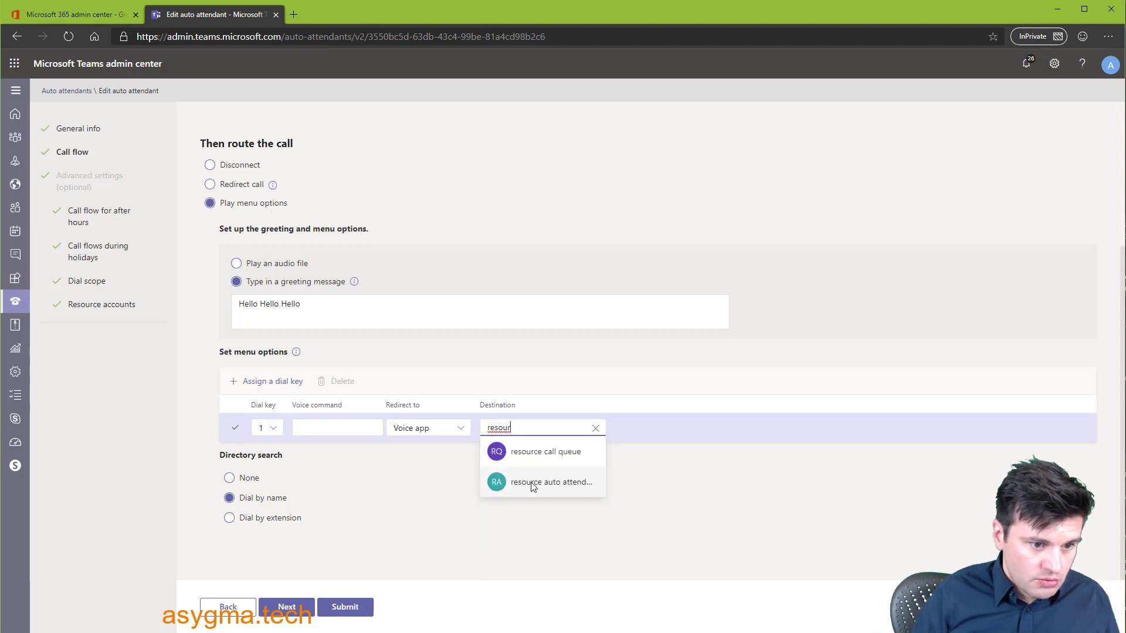
left_click(527, 453)
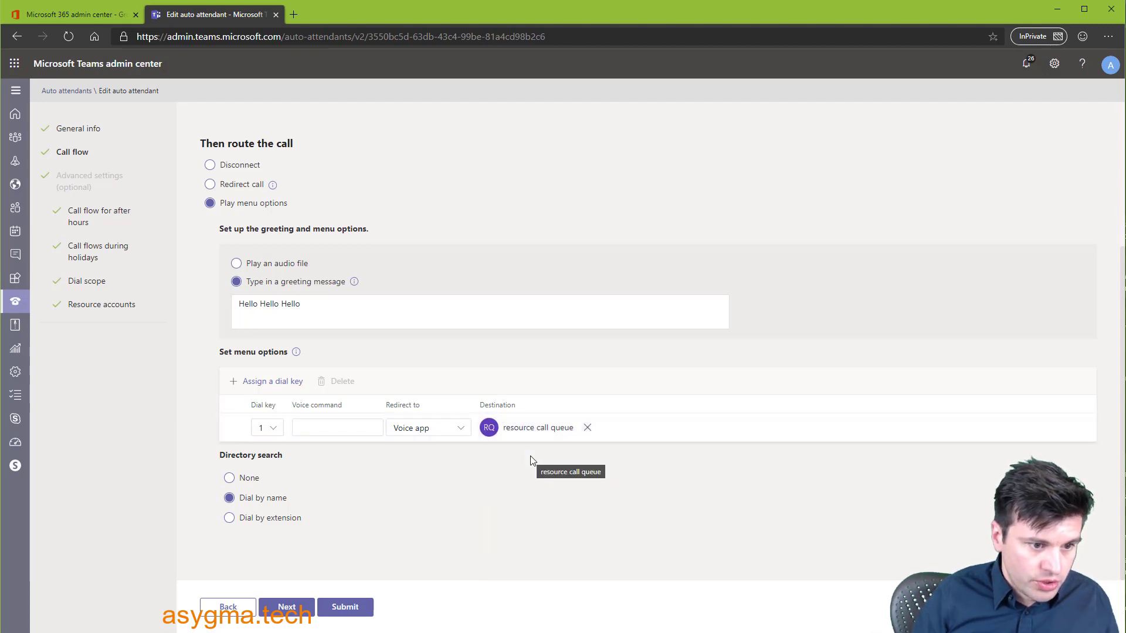
left_click(344, 428)
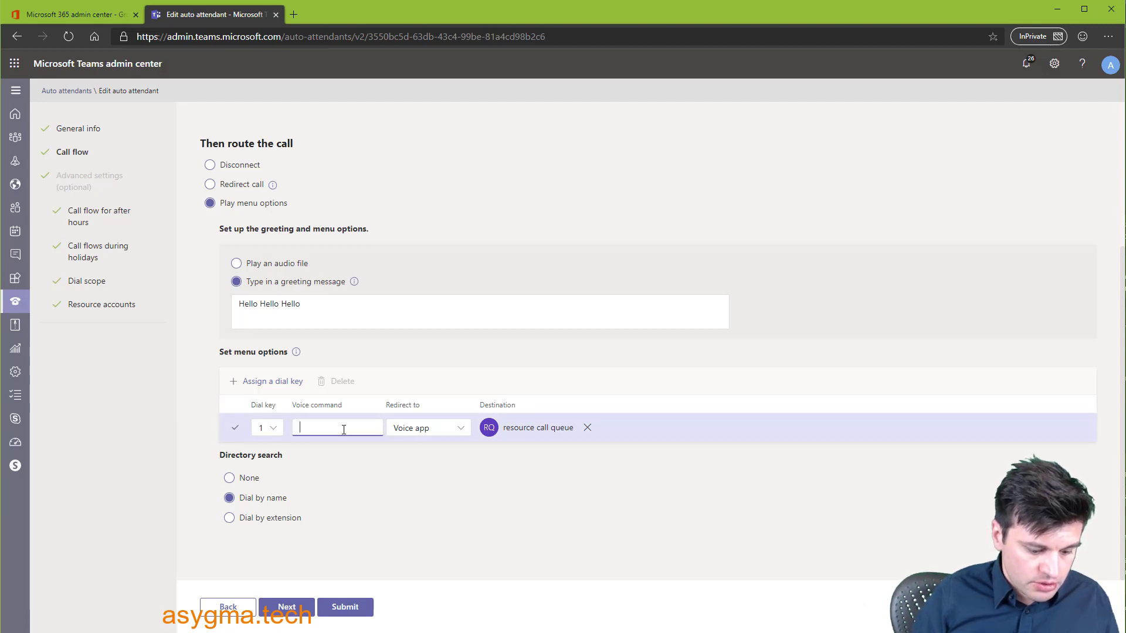
type("sales")
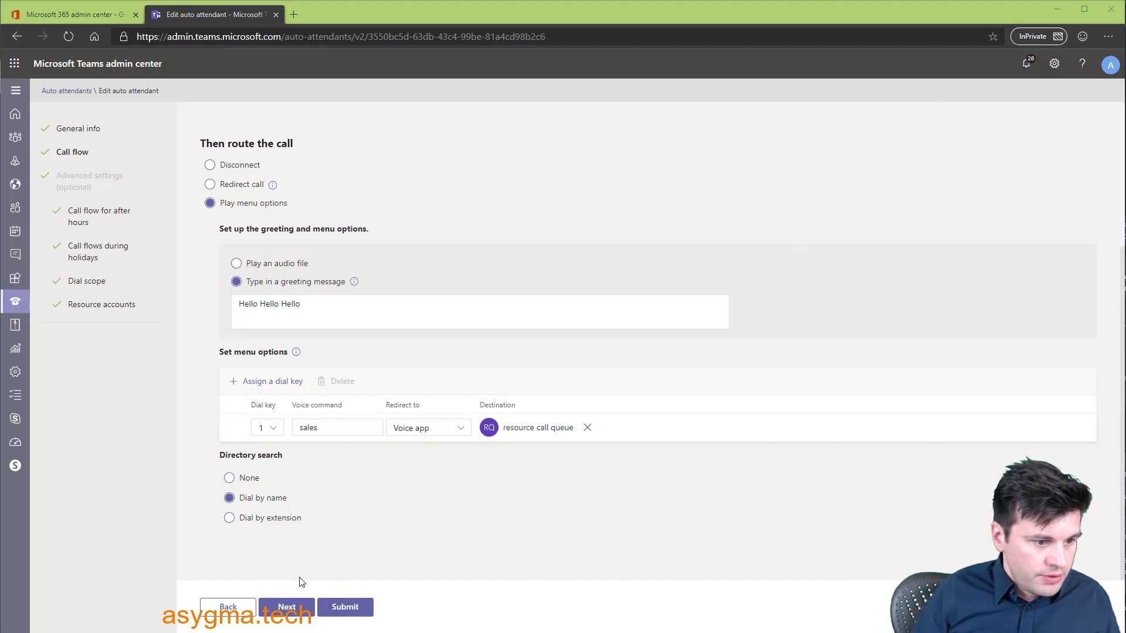
left_click(346, 608)
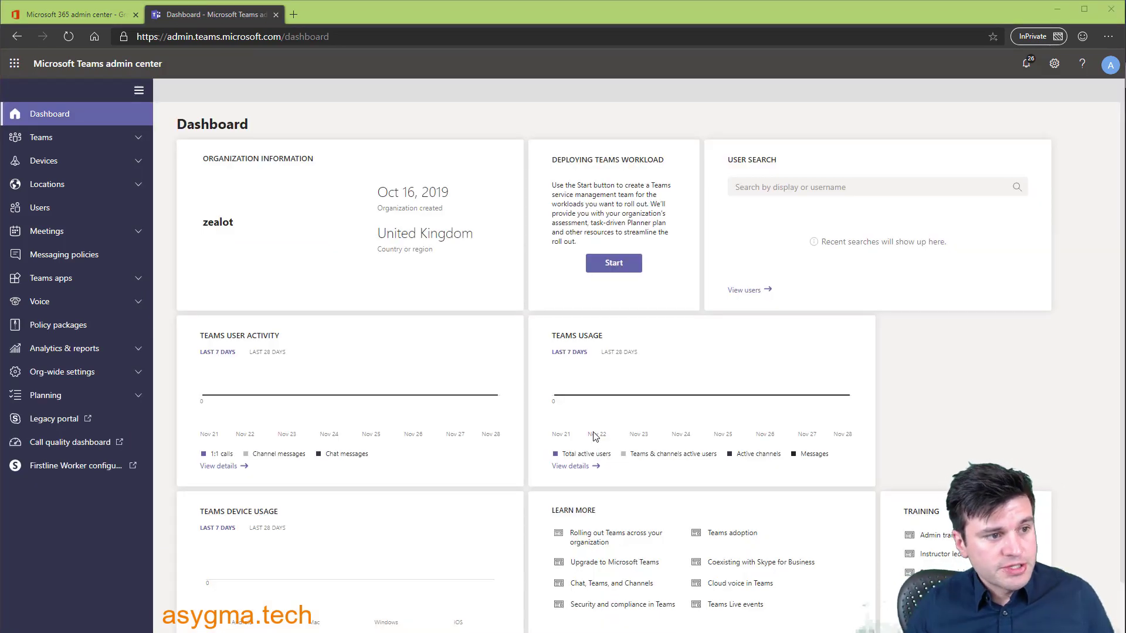
- Wait for the auto attendant submission to complete and view the Dashboard
mouse_move(484, 413)
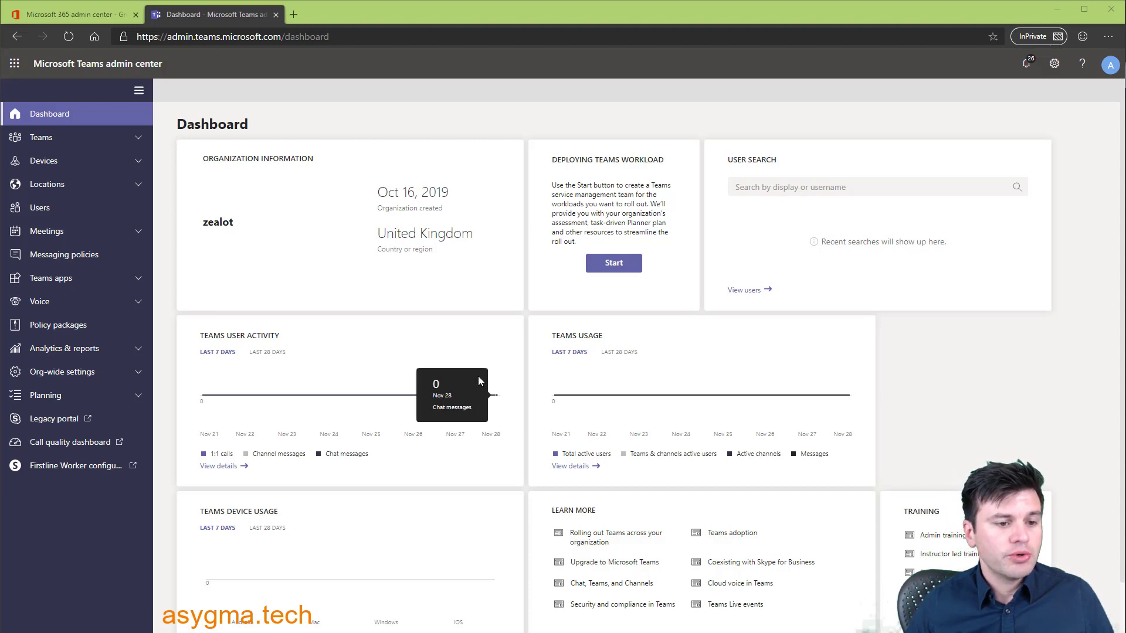